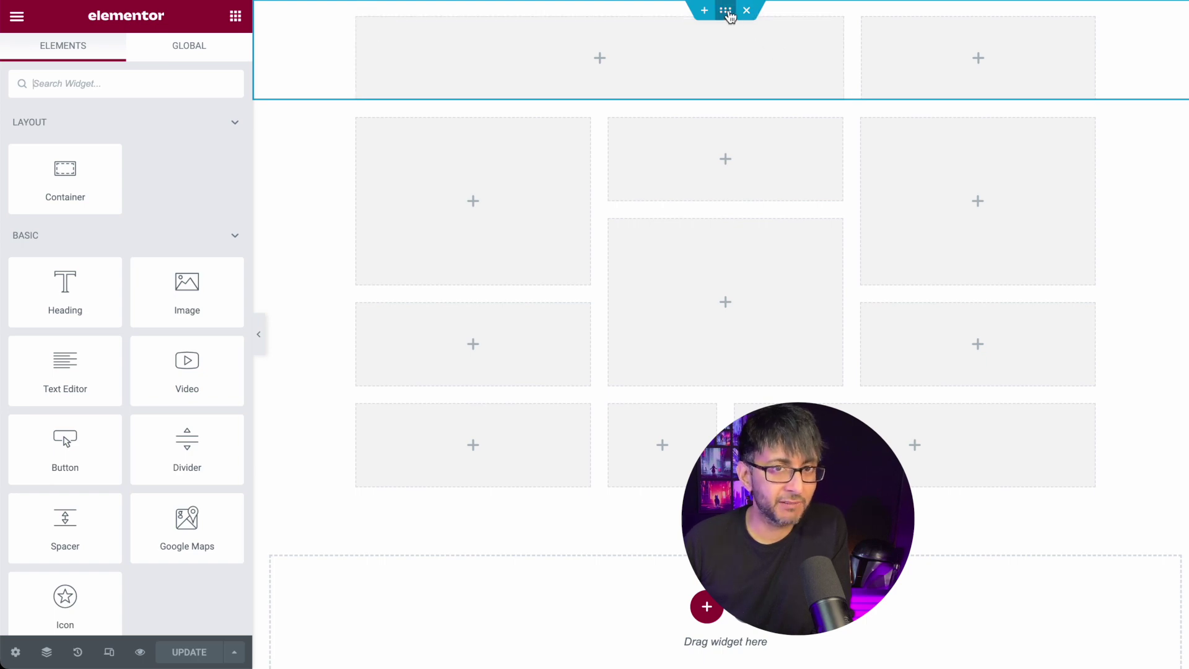
Duplicate the three-column grid row from its right-click menu.
scroll(591, 412, down, 2)
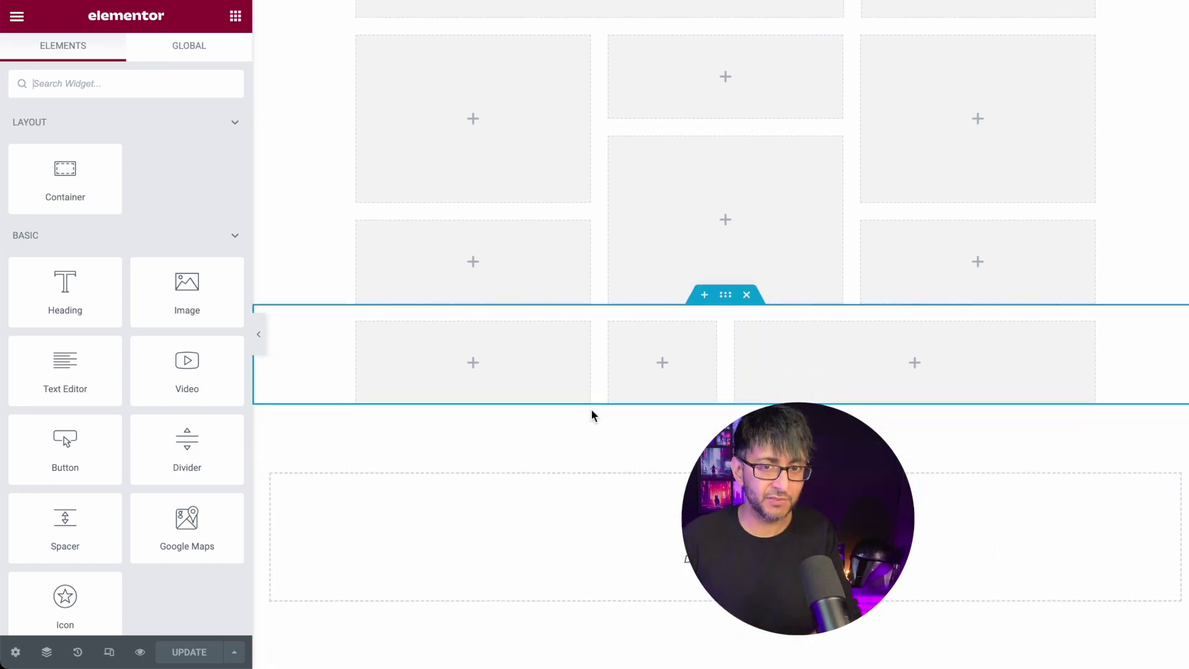
scroll(591, 412, up, 2)
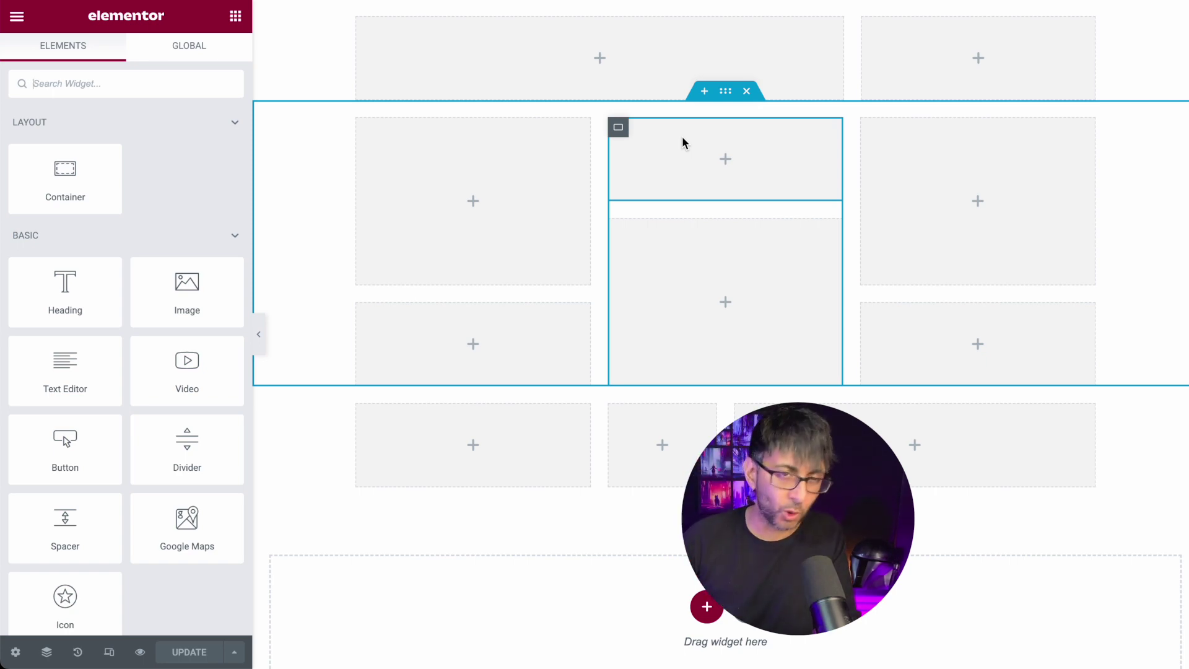
scroll(739, 303, down, 2)
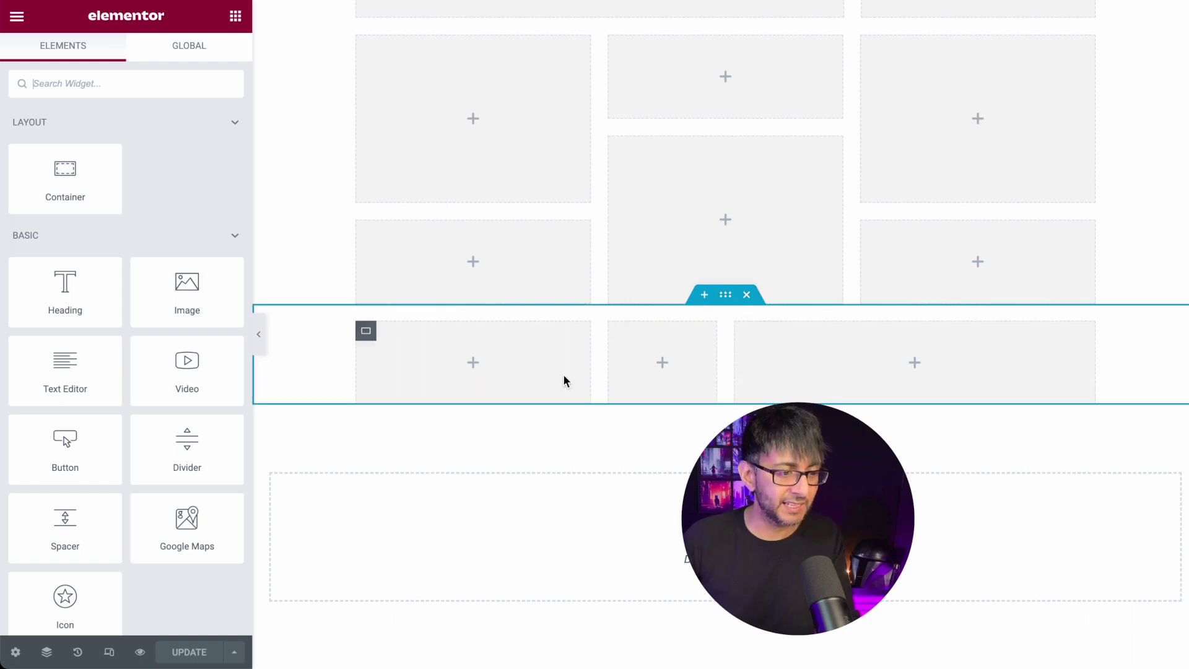
scroll(508, 191, up, 1)
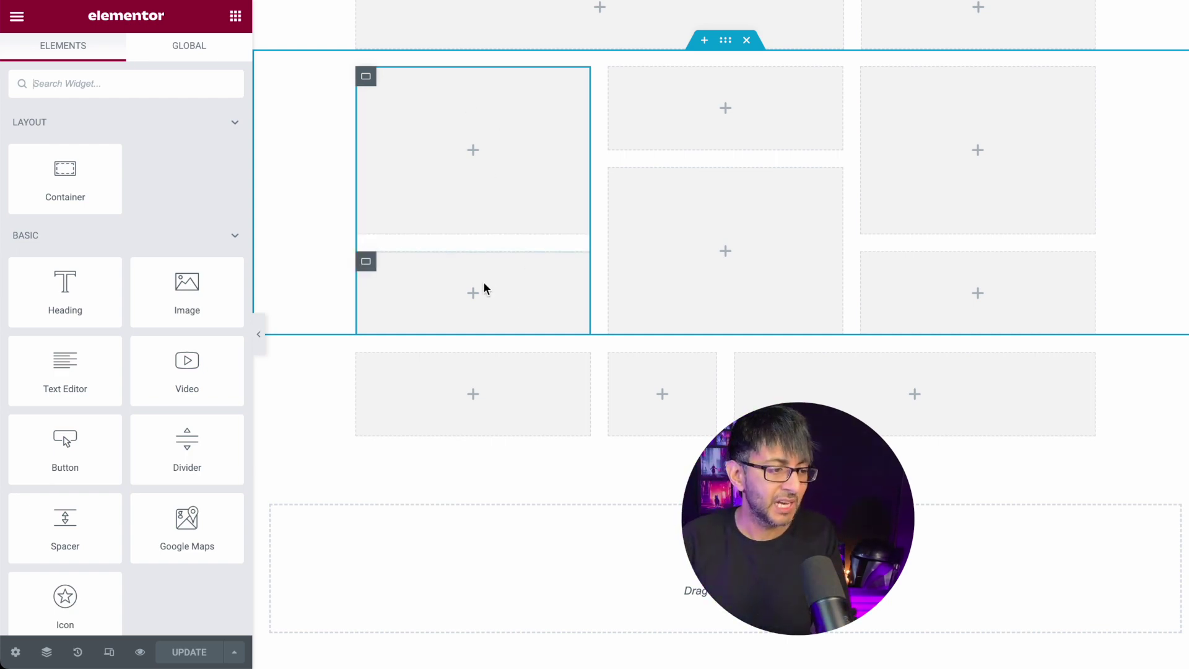
scroll(492, 195, up, 1)
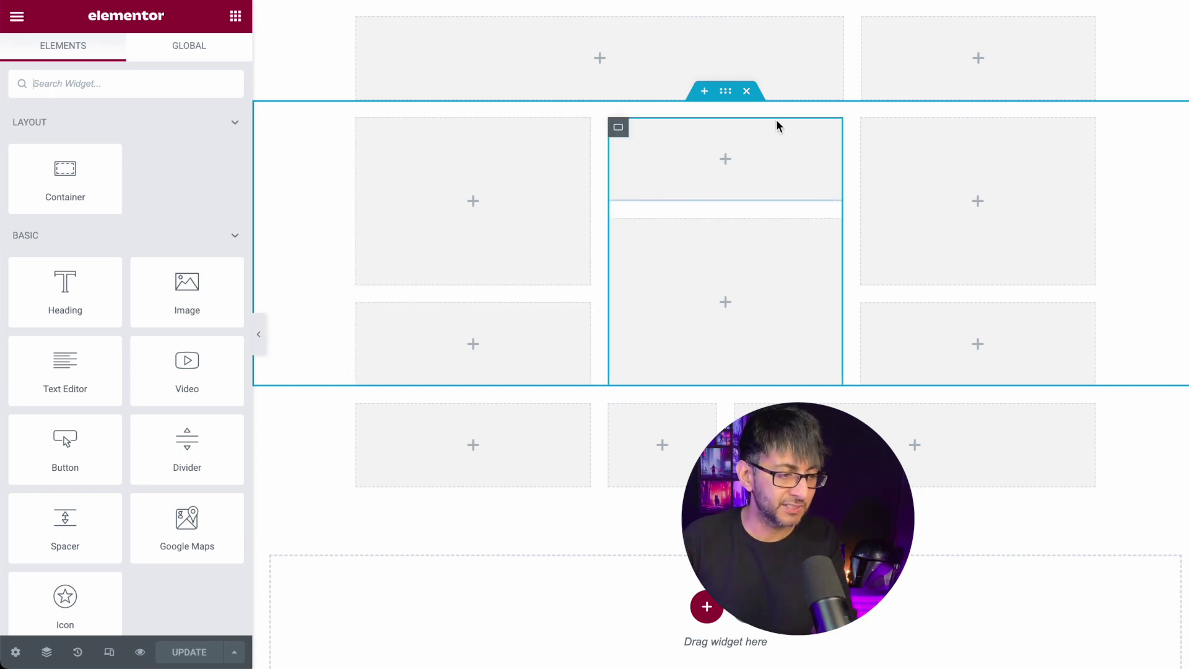
right_click(721, 97)
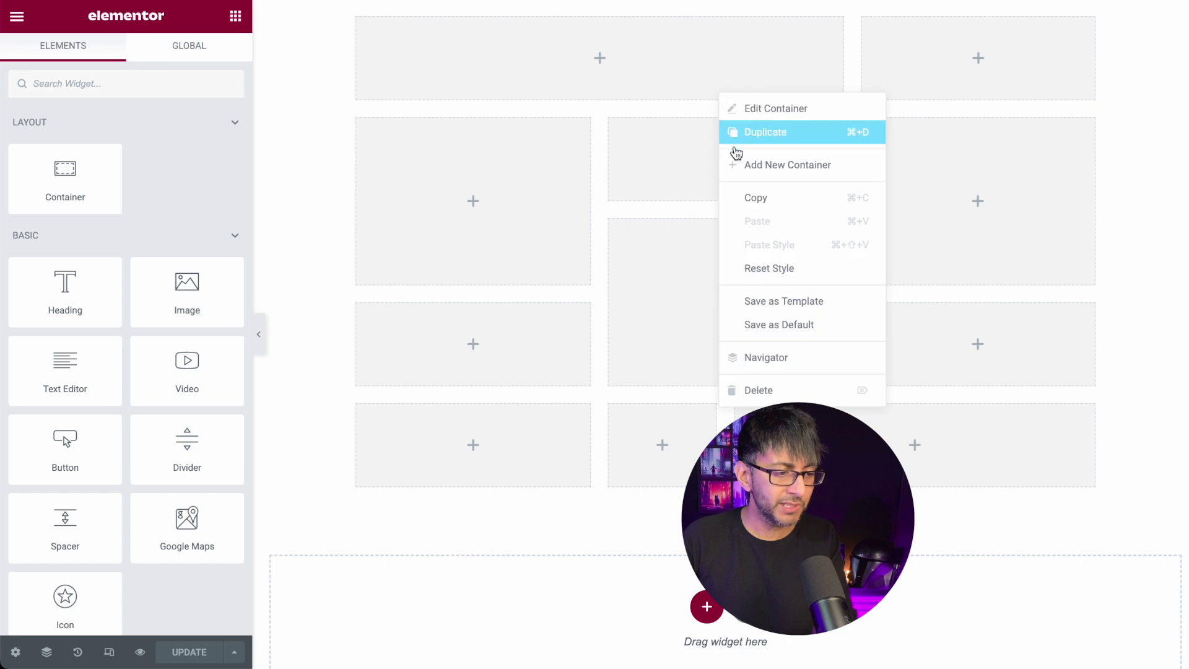
click(764, 137)
scroll(722, 345, down, 1)
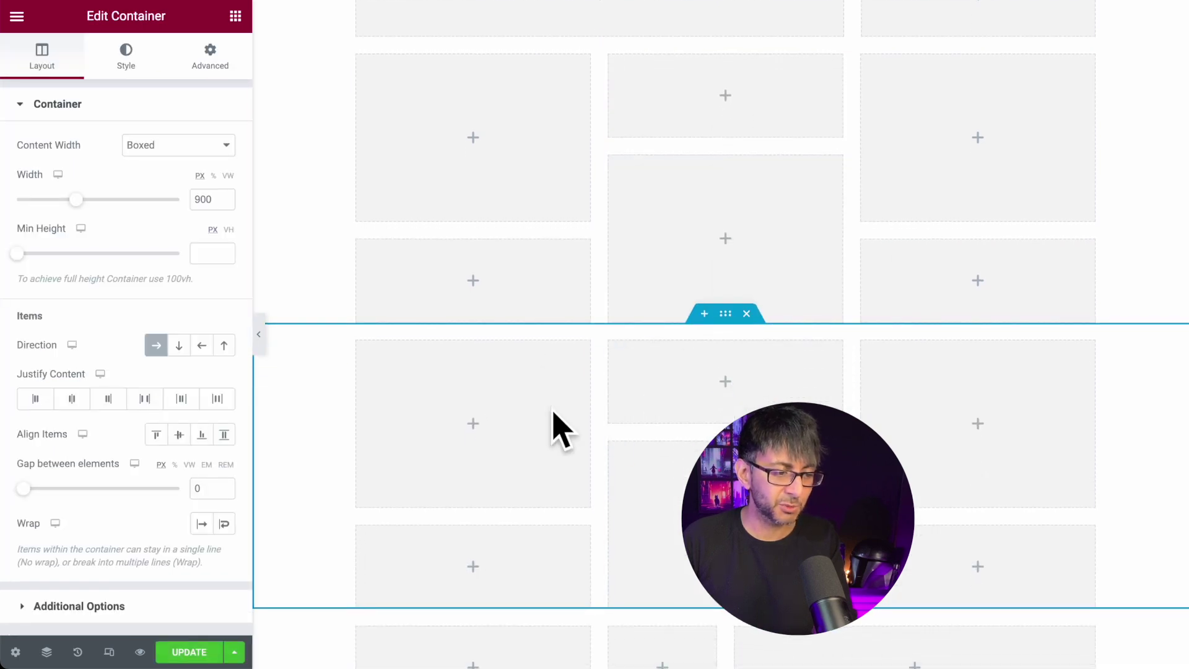
scroll(564, 426, down, 5)
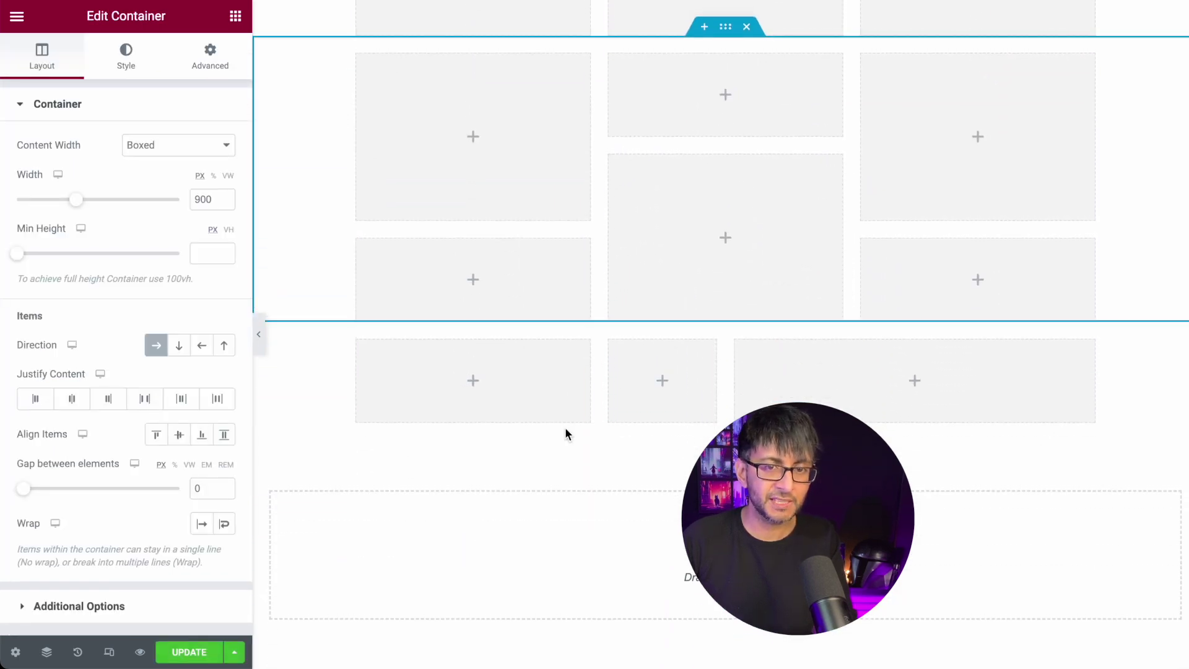
scroll(564, 426, up, 2)
scroll(564, 426, up, 3)
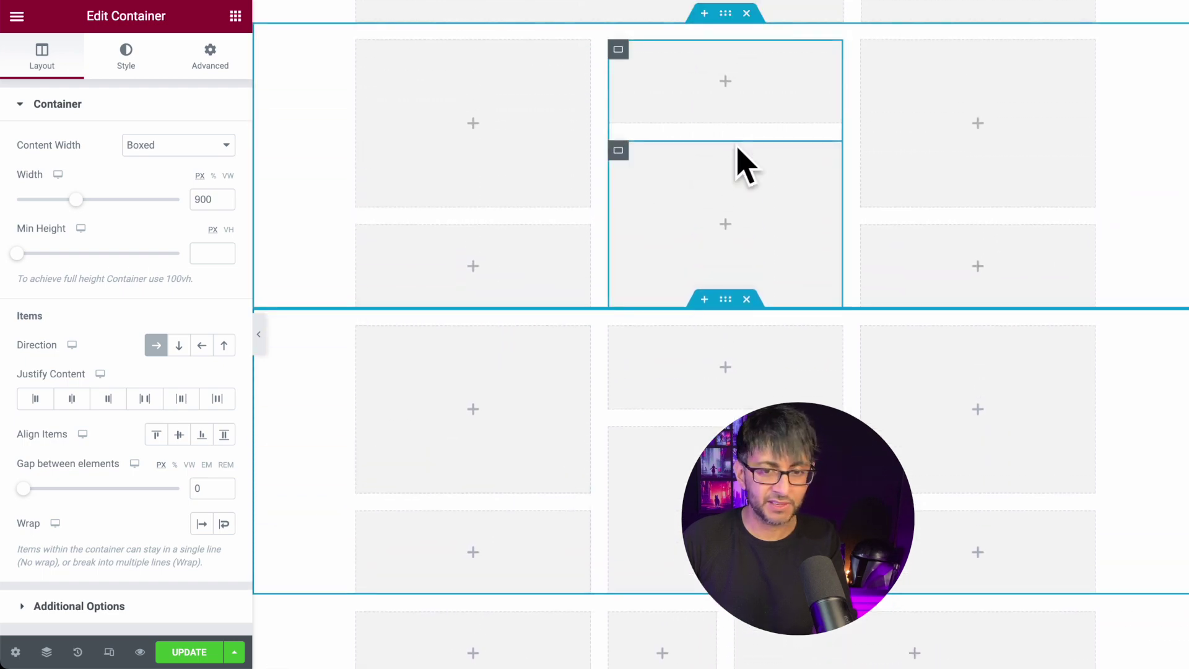
scroll(427, 180, down, 4)
Show the Navigator with the first column's two inner containers expanded.
key(ctrl+i)
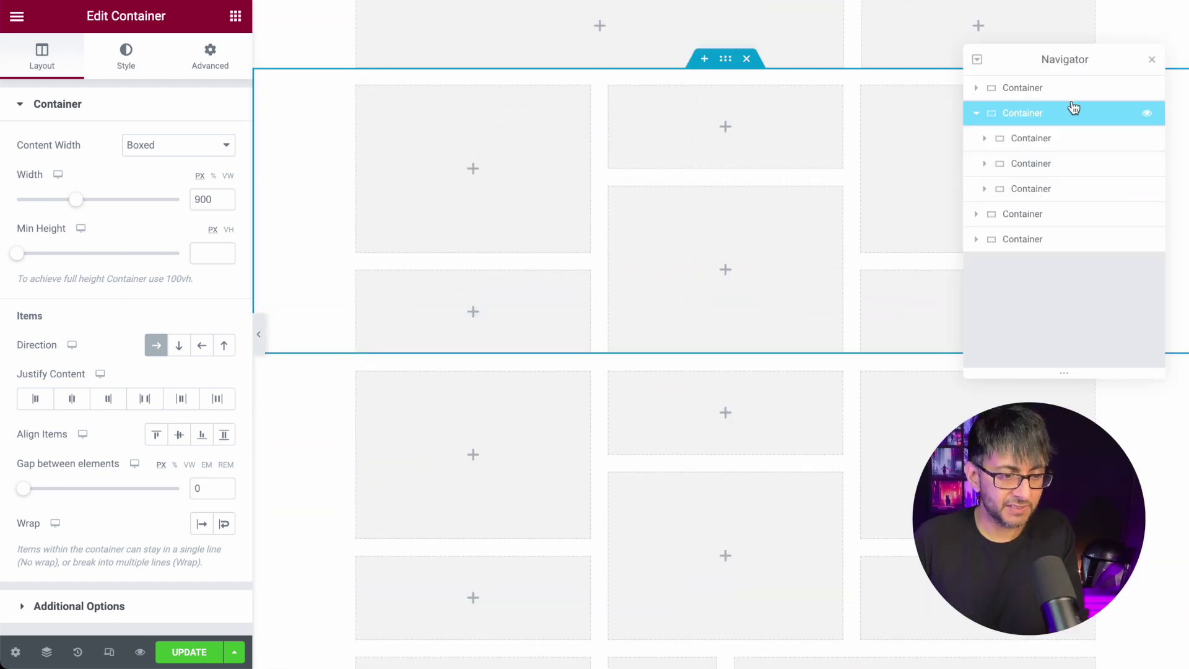
click(1044, 139)
click(1049, 164)
click(1048, 189)
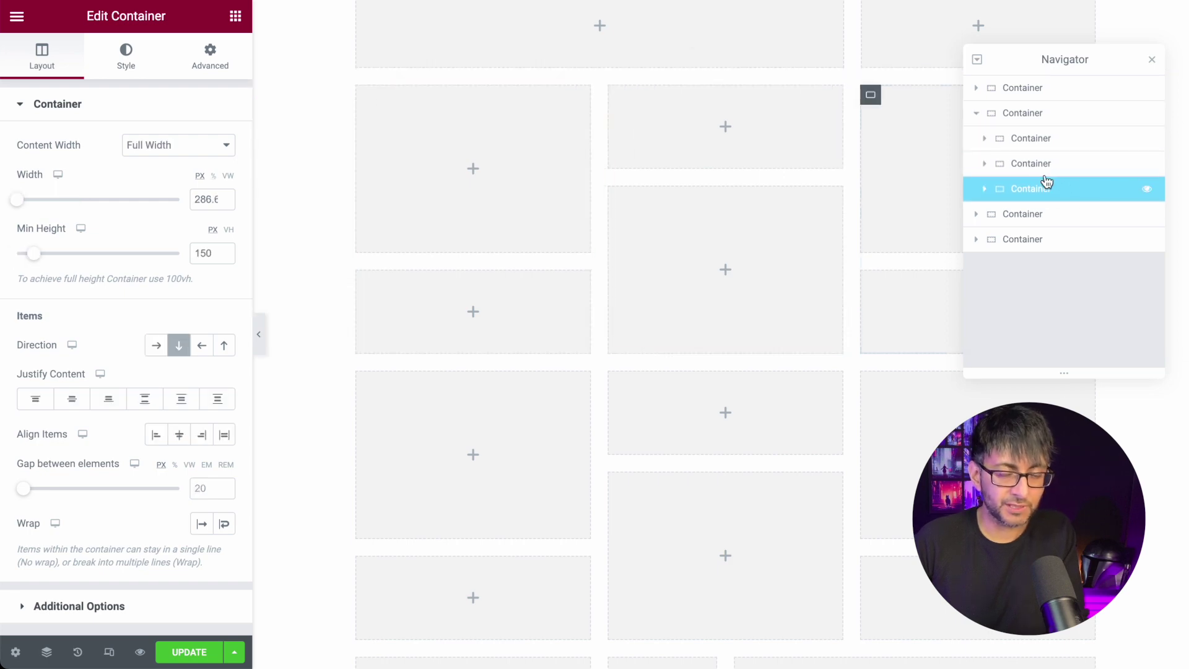
click(1049, 143)
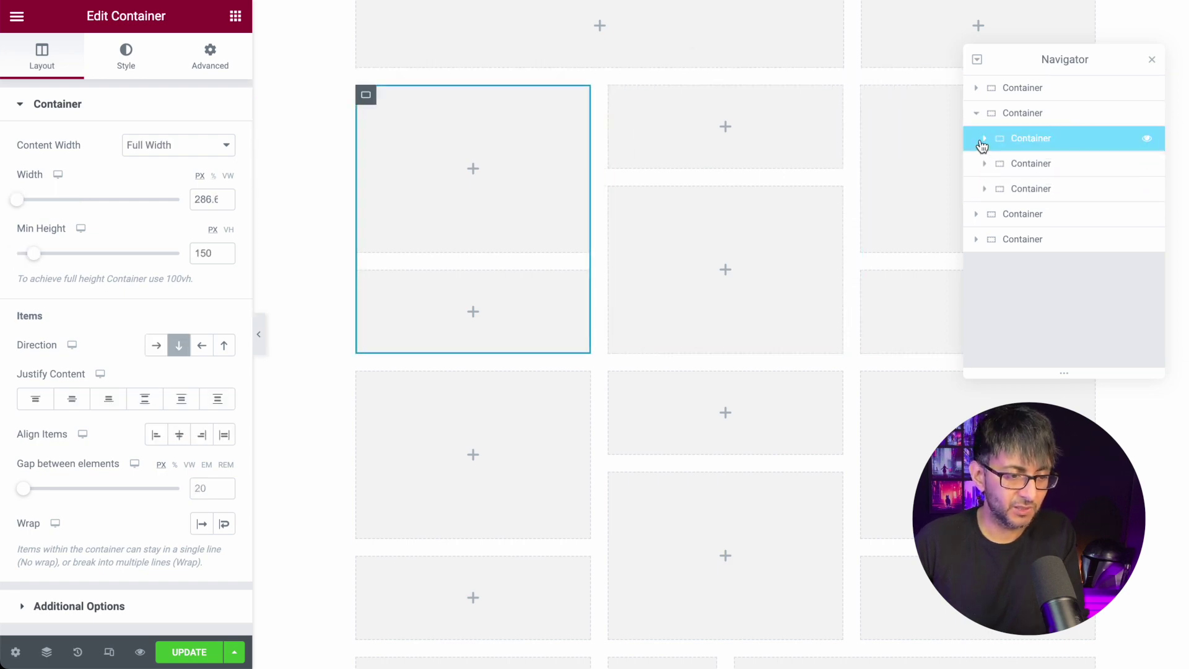
click(984, 139)
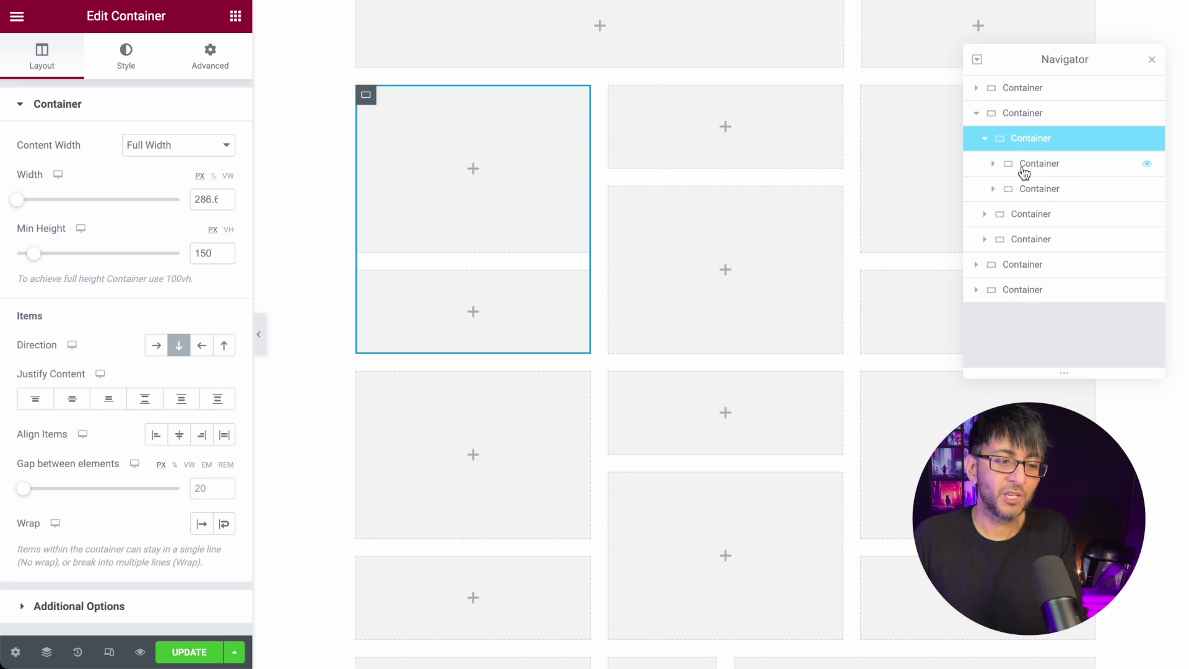
click(993, 164)
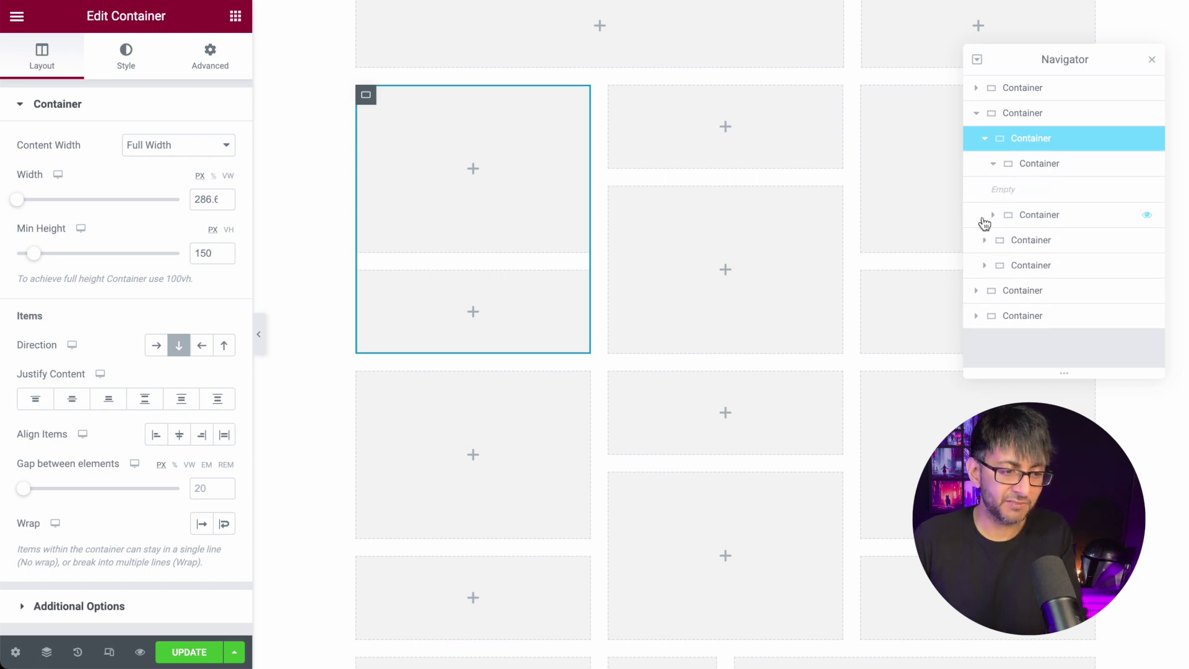
click(992, 215)
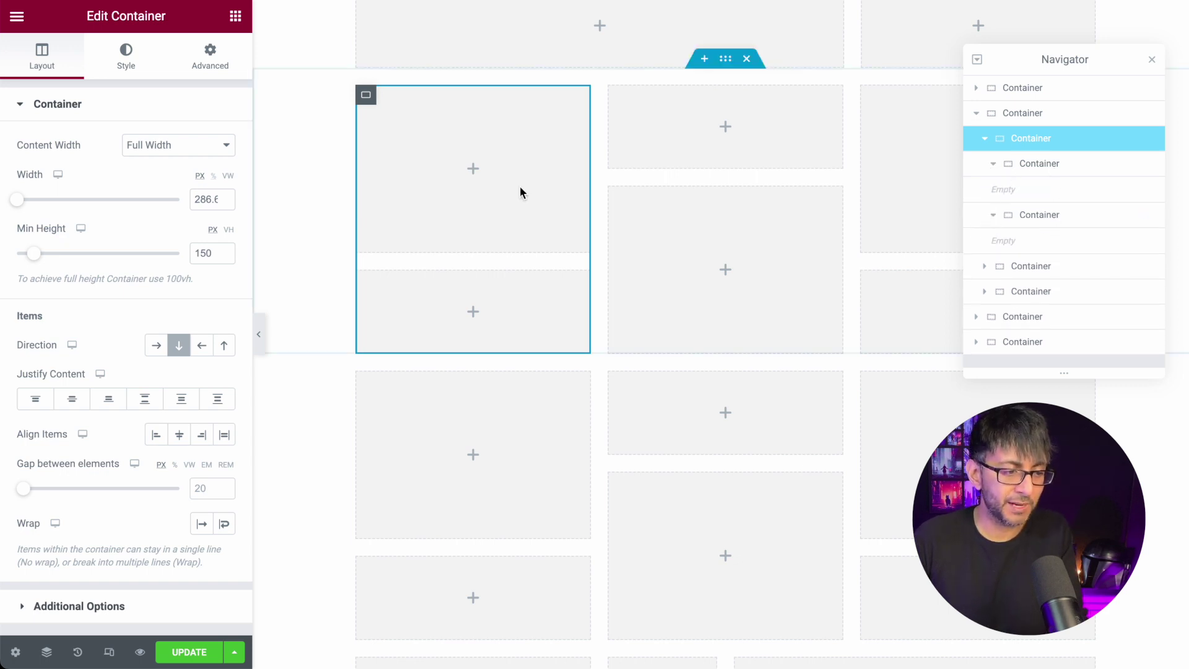
click(1042, 166)
Delete both inner containers of the first column via the Navigator.
right_click(1044, 166)
click(1105, 428)
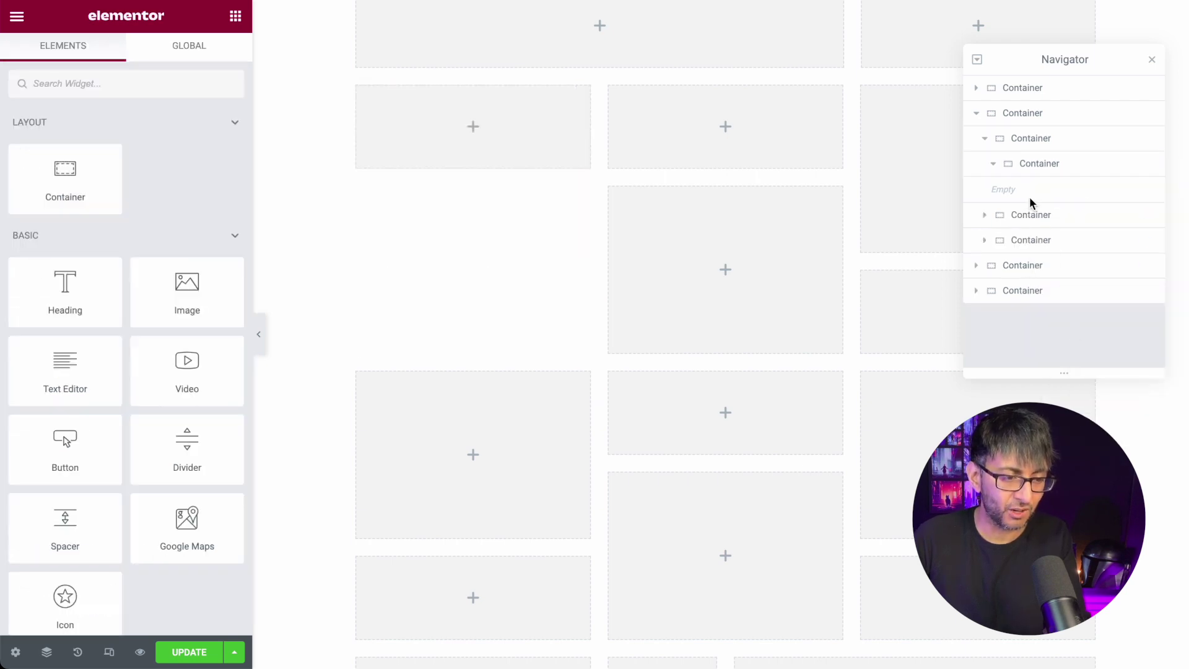
click(1044, 166)
right_click(1044, 166)
click(1121, 427)
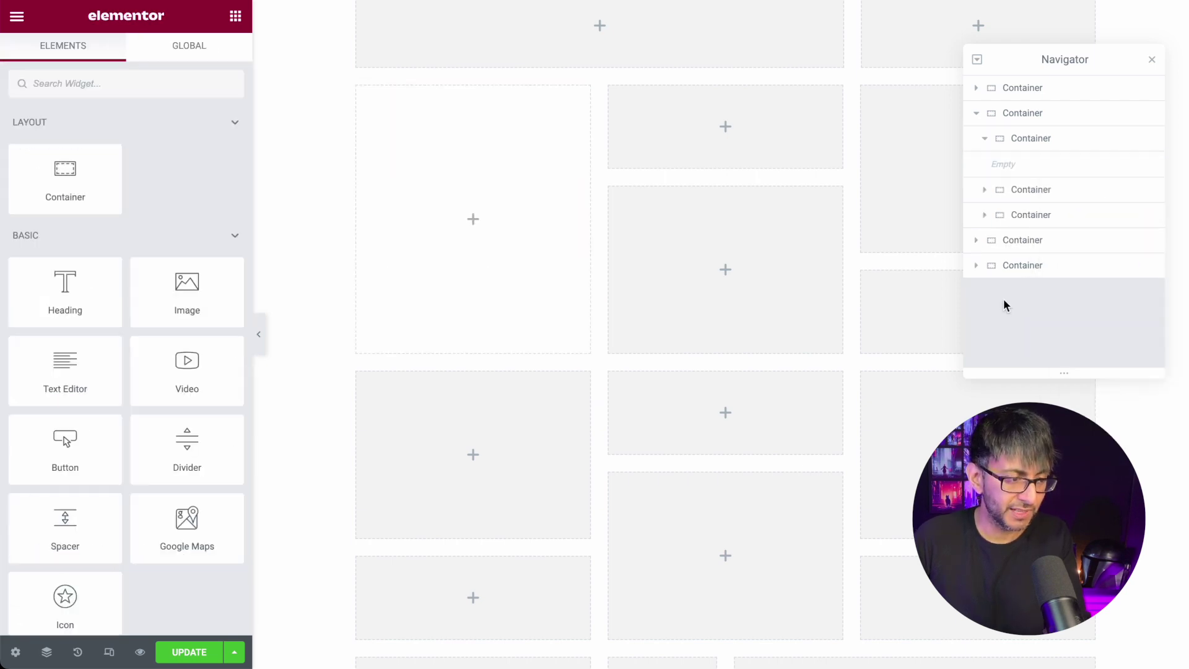
Select the empty first column and the middle column's lower box, then return to widgets.
click(1071, 139)
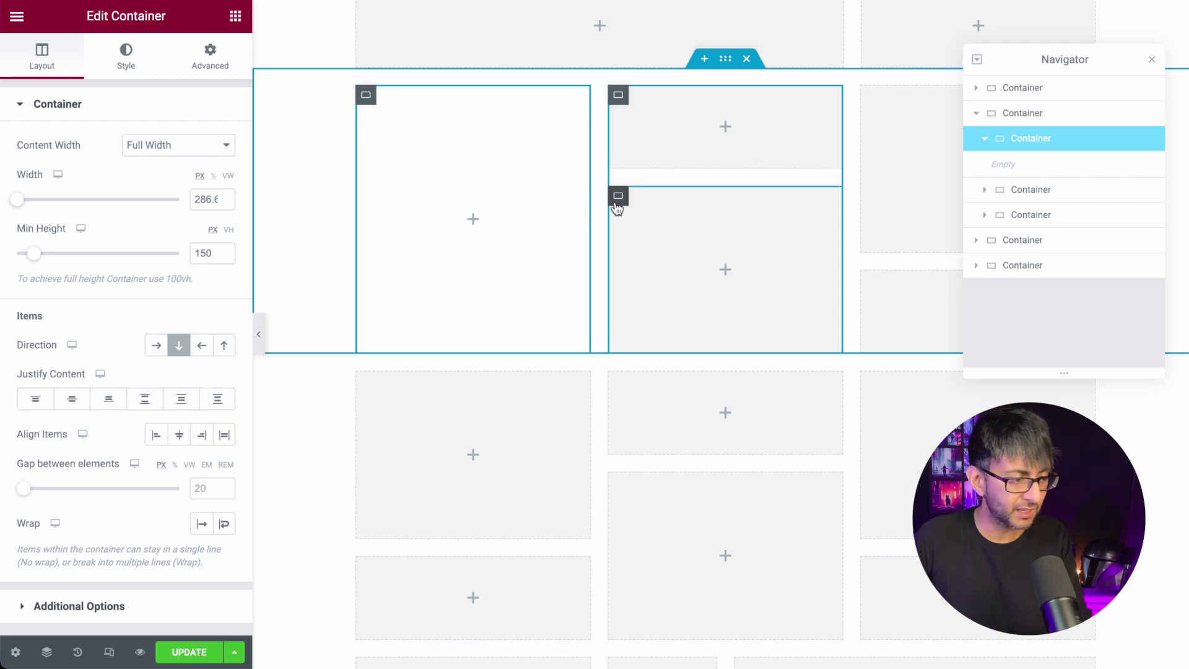
click(618, 208)
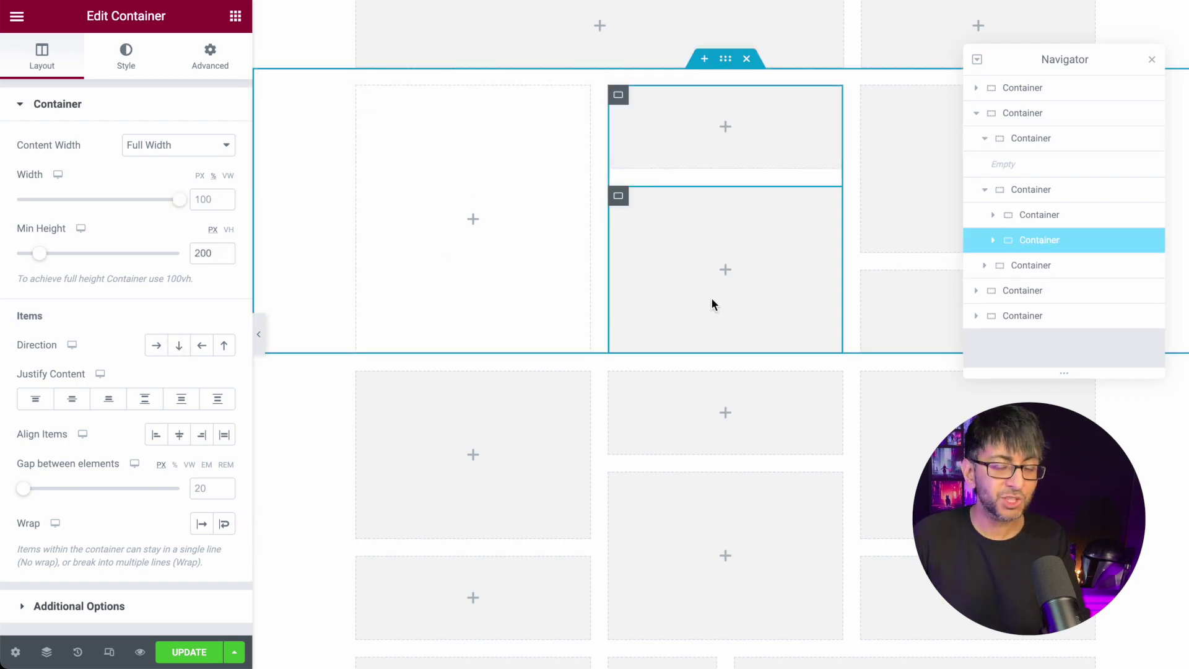
click(687, 130)
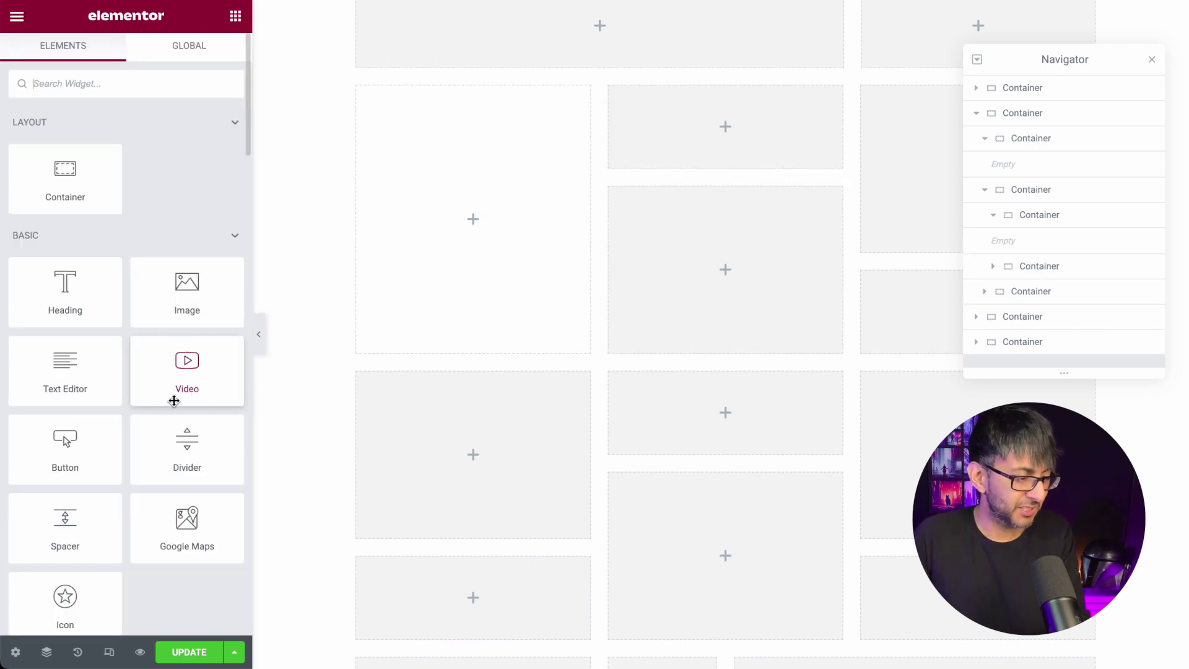
Drag a Text Editor widget into the first column and an Image widget below it.
drag(54, 354, 422, 273)
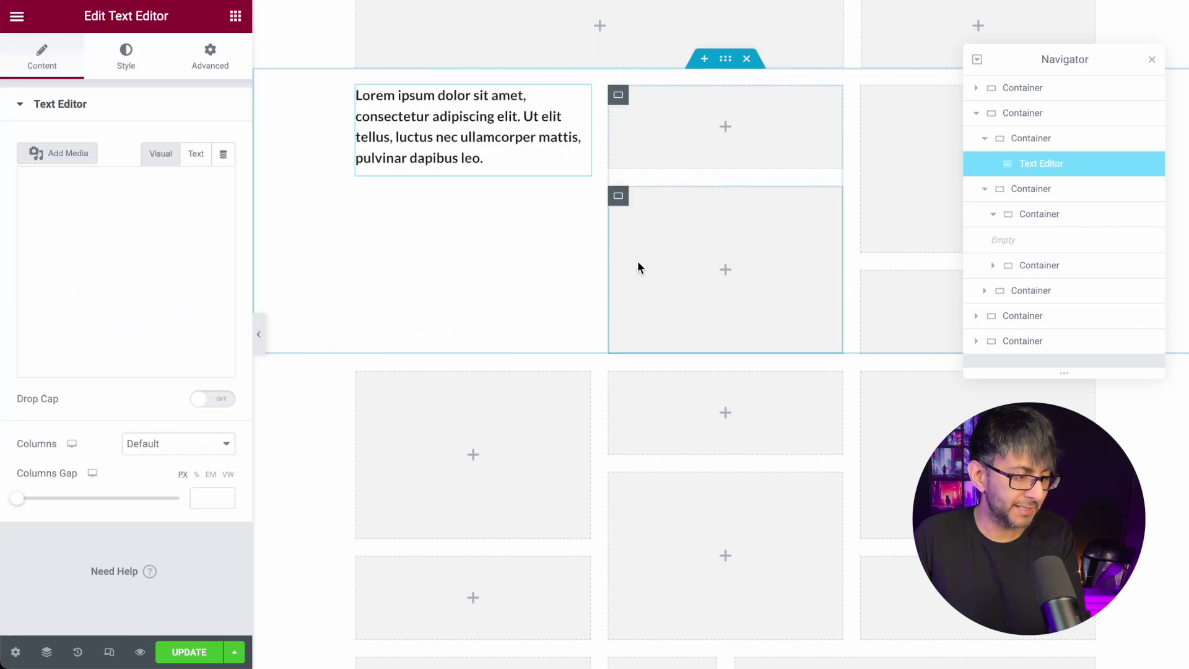
click(234, 21)
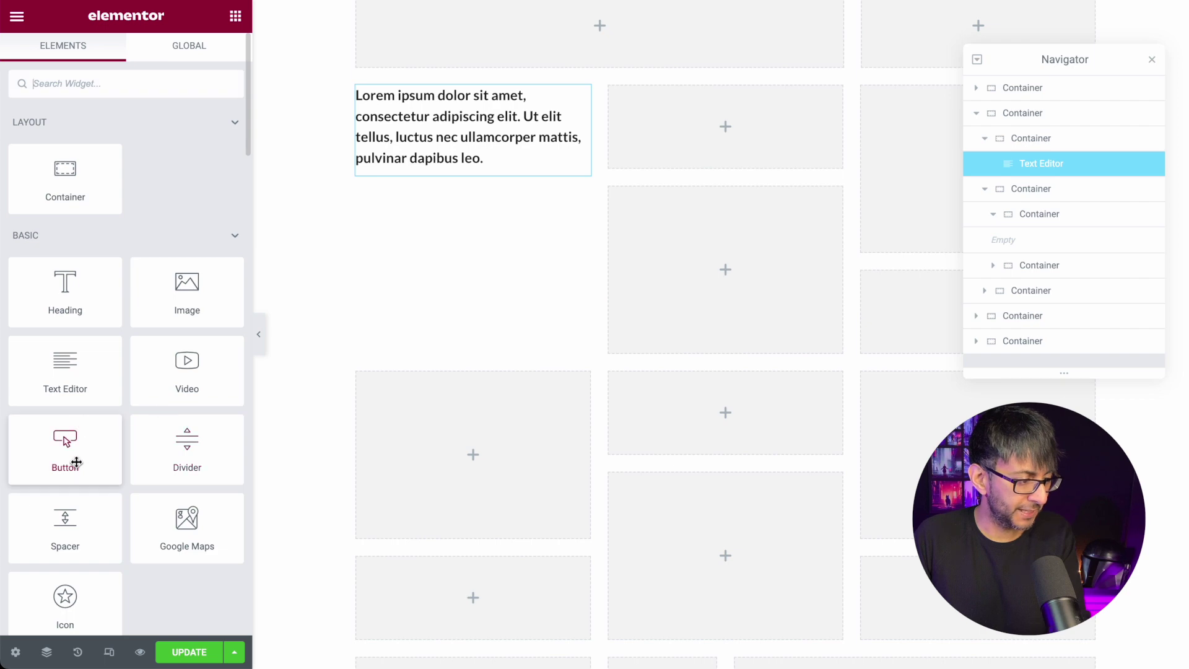
drag(185, 288, 539, 183)
click(1043, 142)
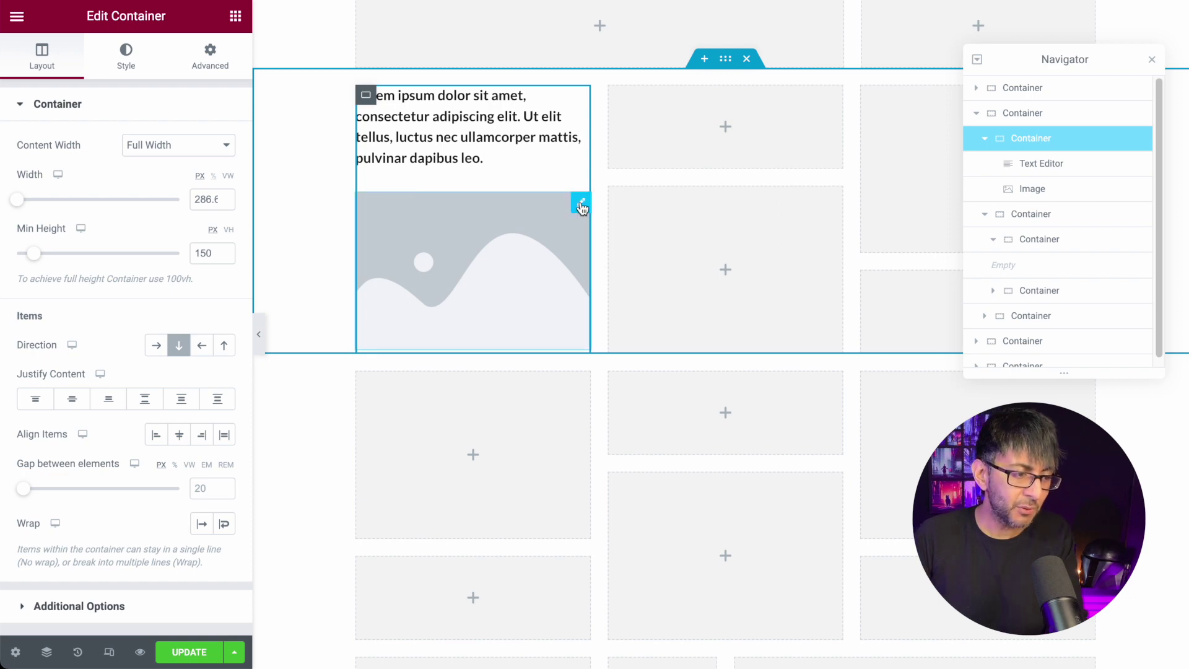
click(581, 203)
Set the first column's image to Fox20.webp with Image Size Full.
click(99, 179)
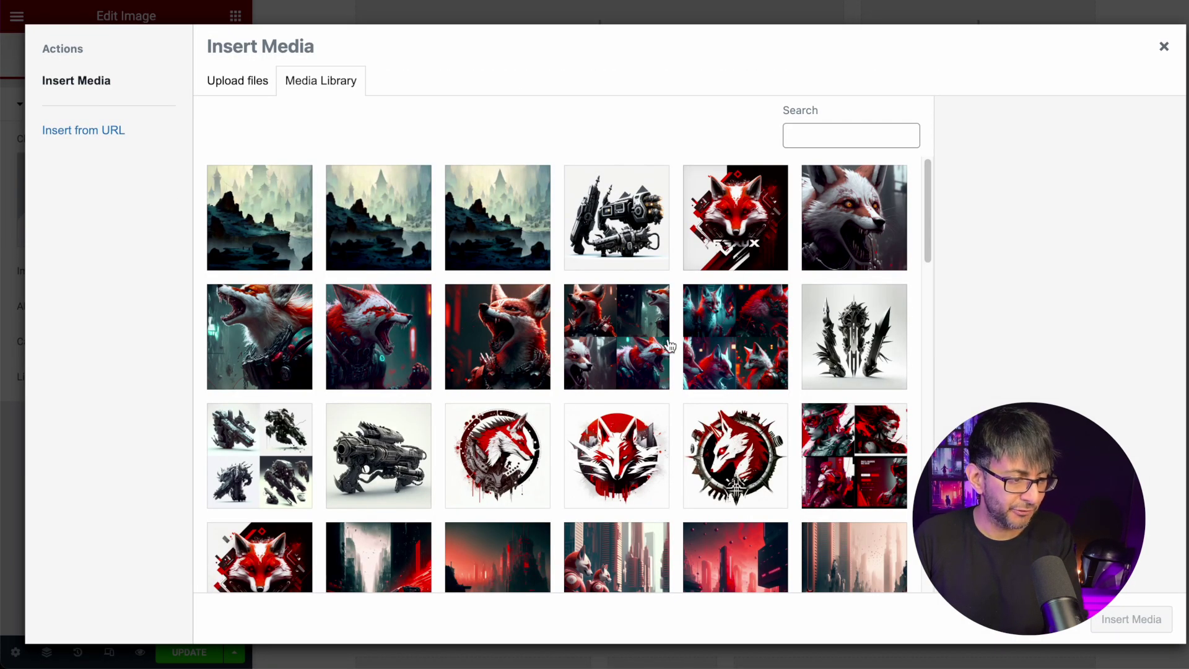
scroll(764, 510, down, 3)
click(493, 480)
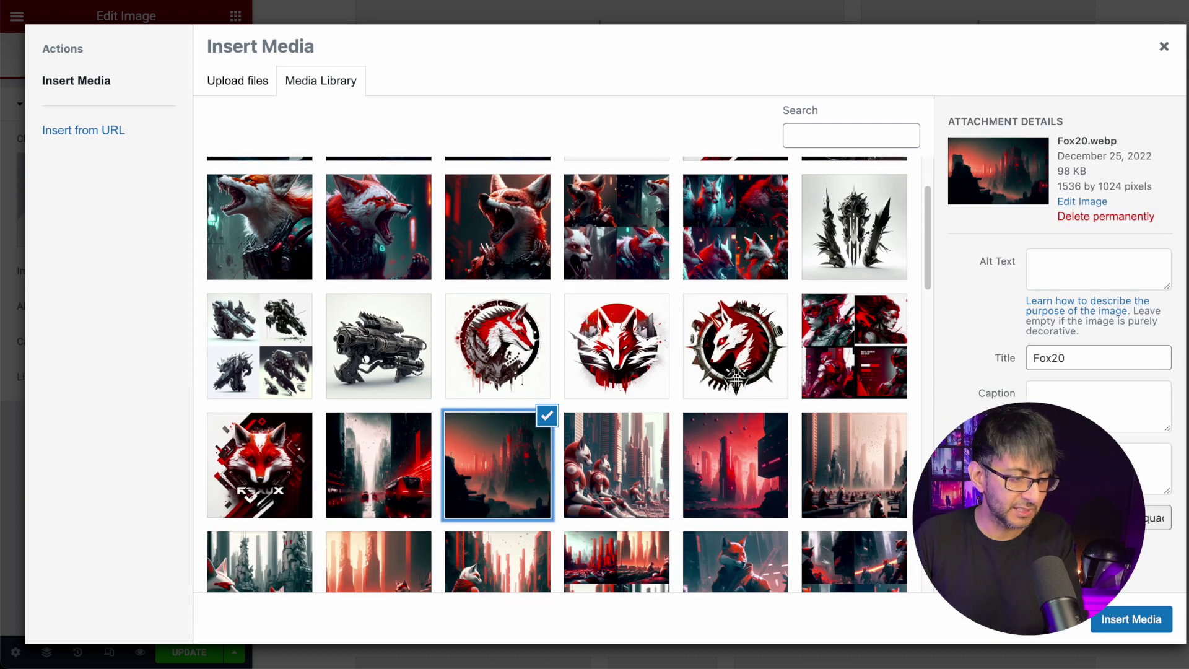
click(1131, 619)
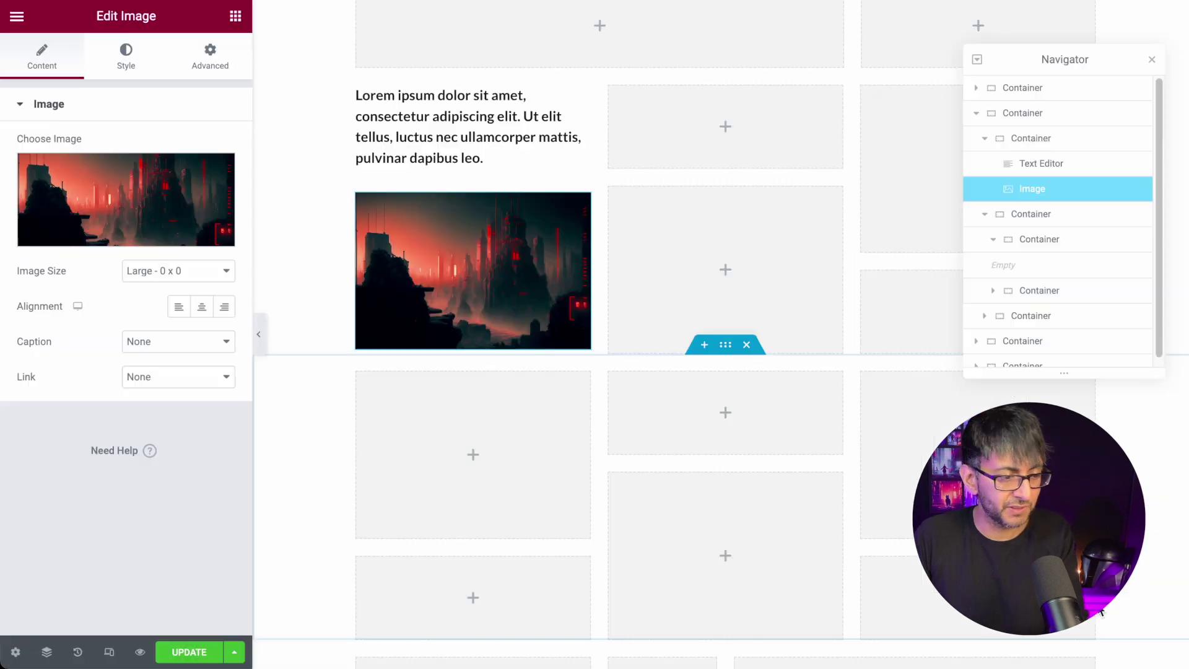
click(186, 270)
click(170, 324)
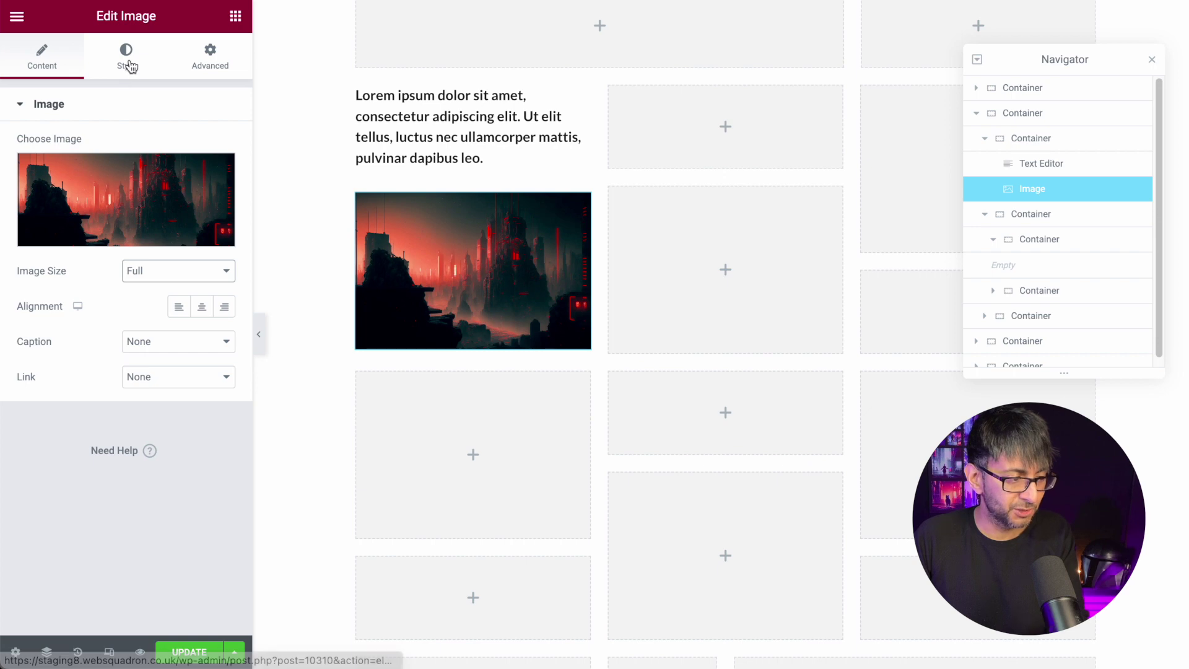
Give the cityscape image a 100 px height with Object Fit set to Cover.
click(130, 67)
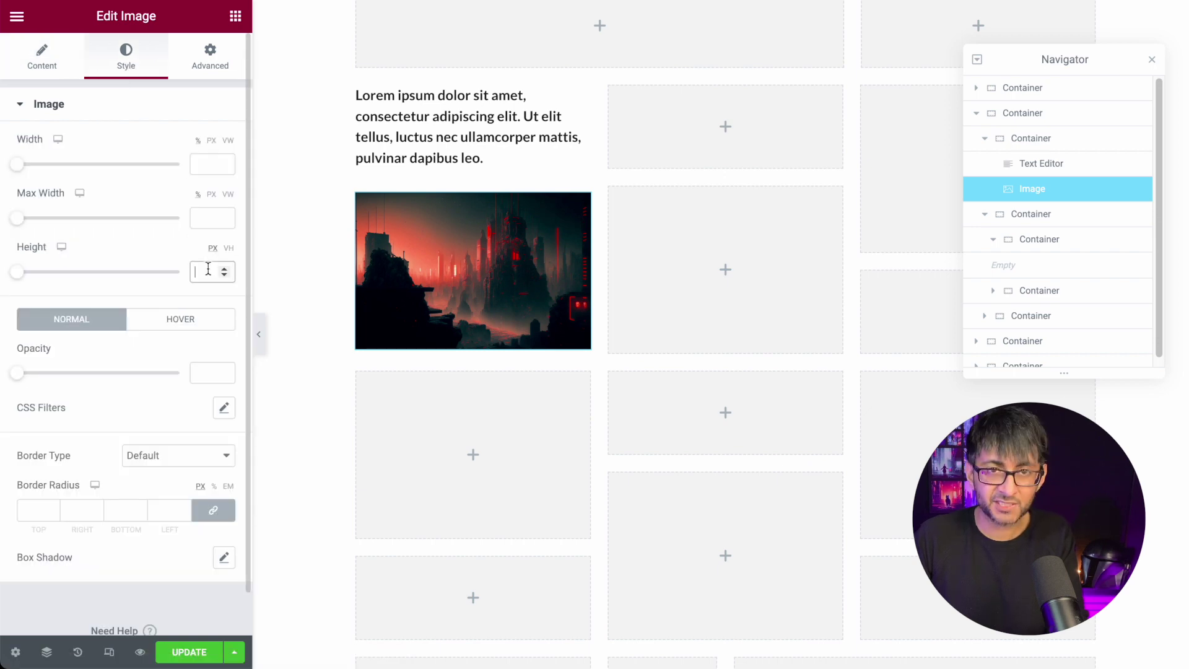
text(100)
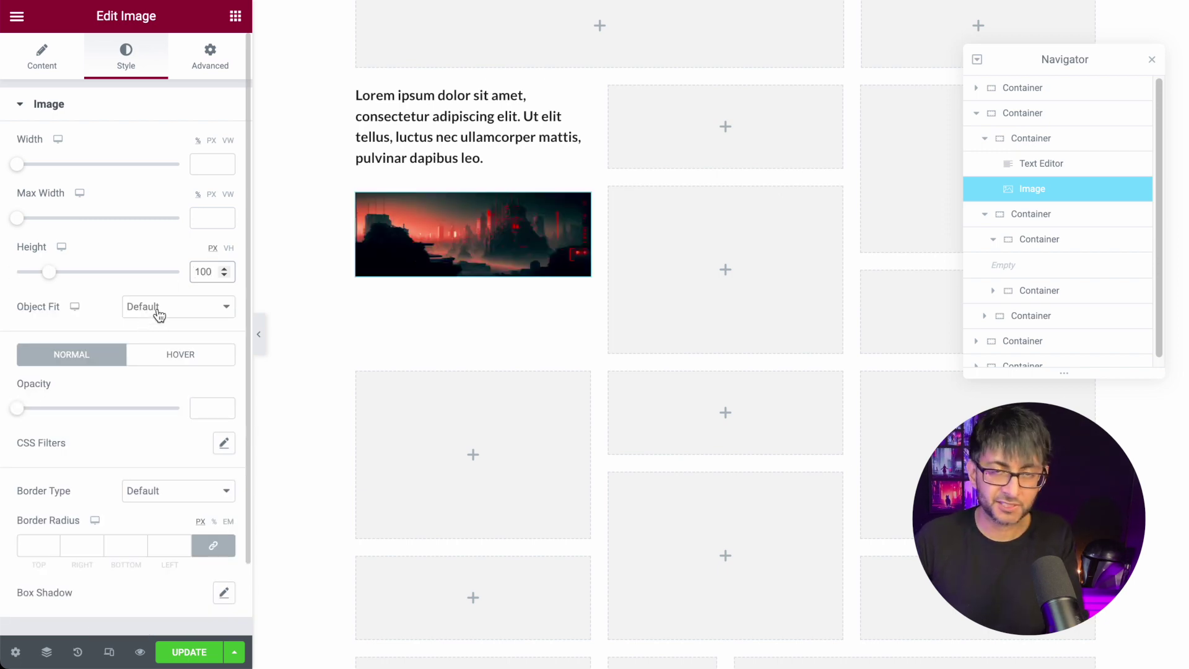
key(BackSpace)
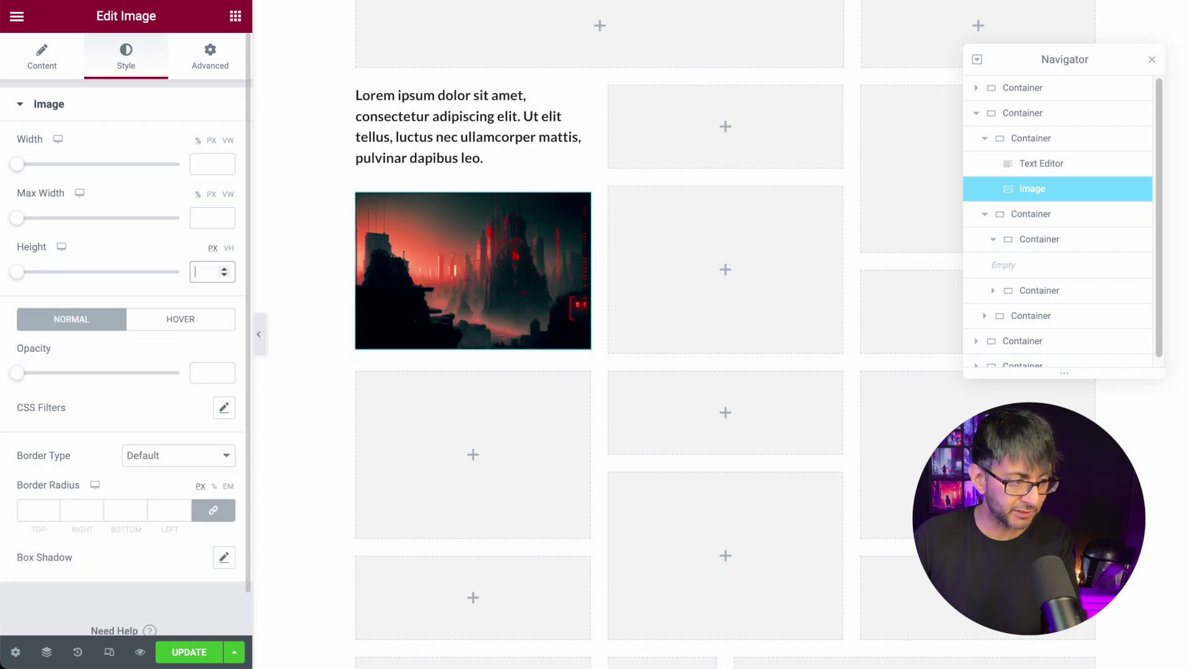
text(100)
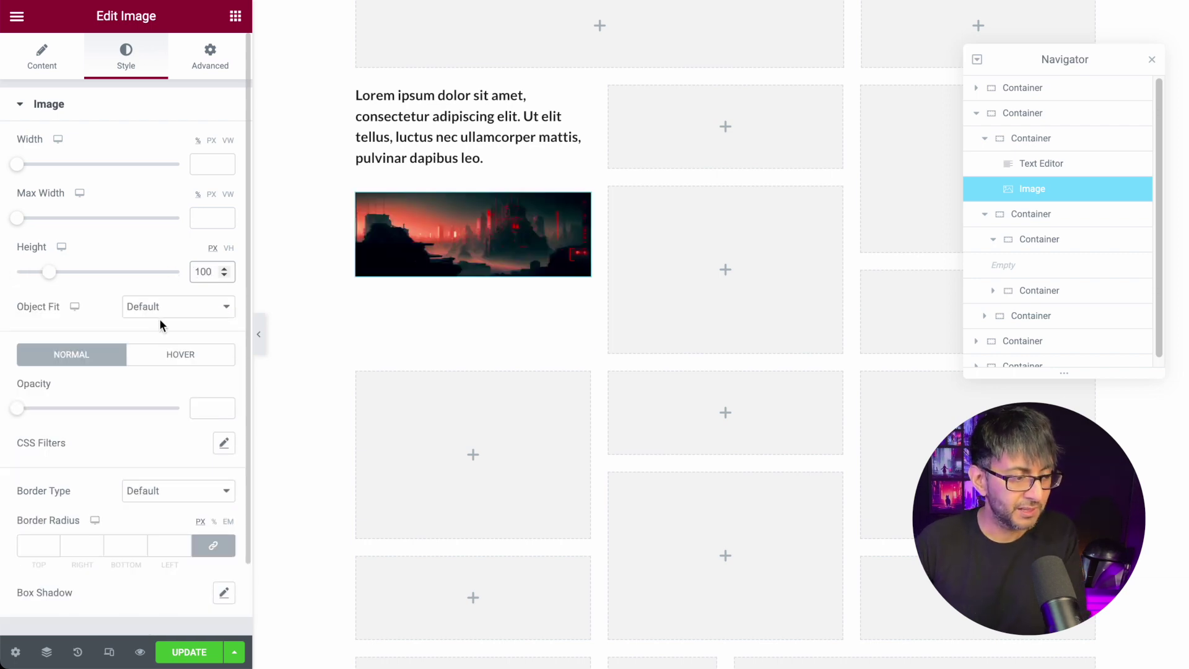
click(171, 322)
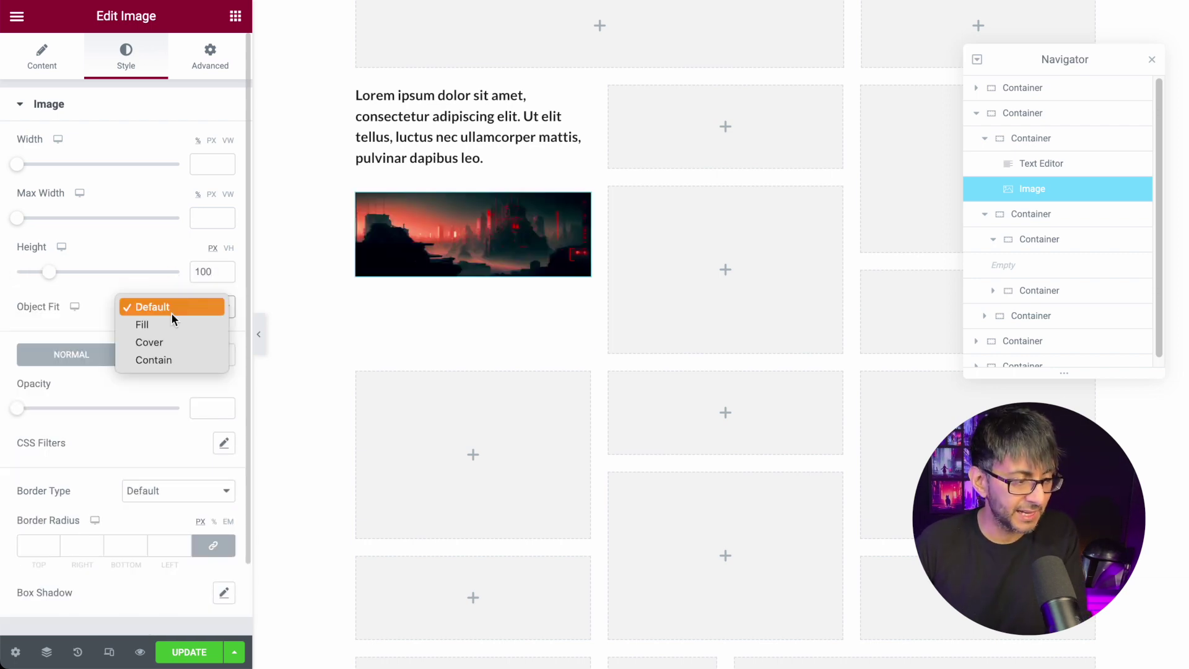
click(173, 359)
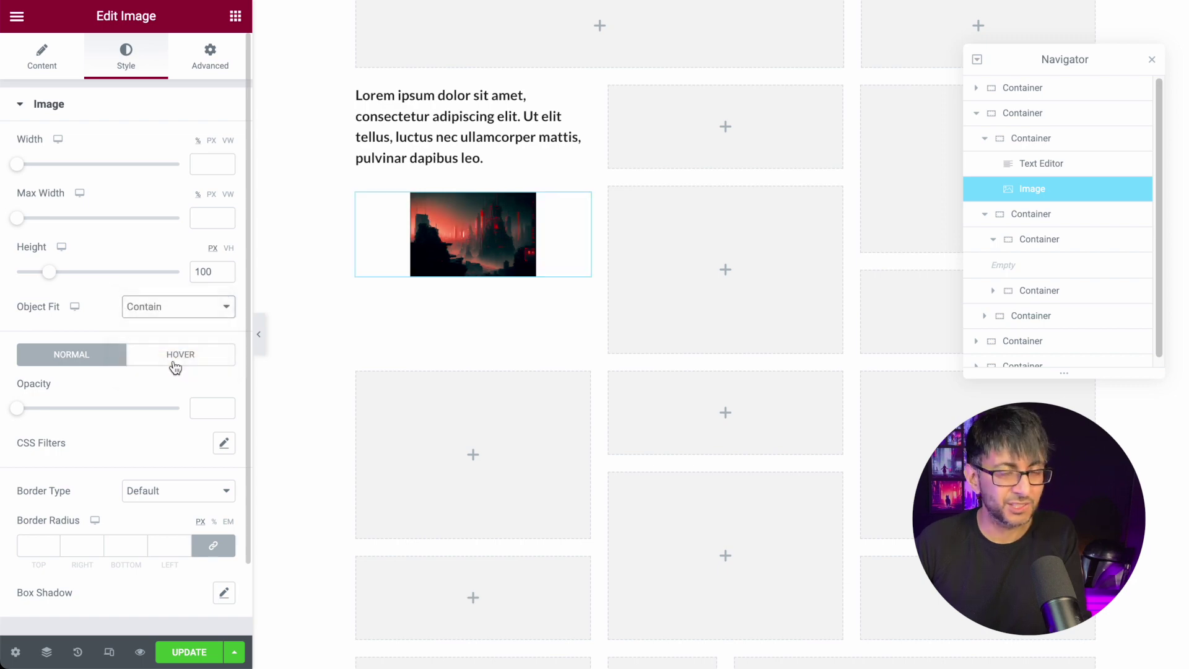
click(187, 311)
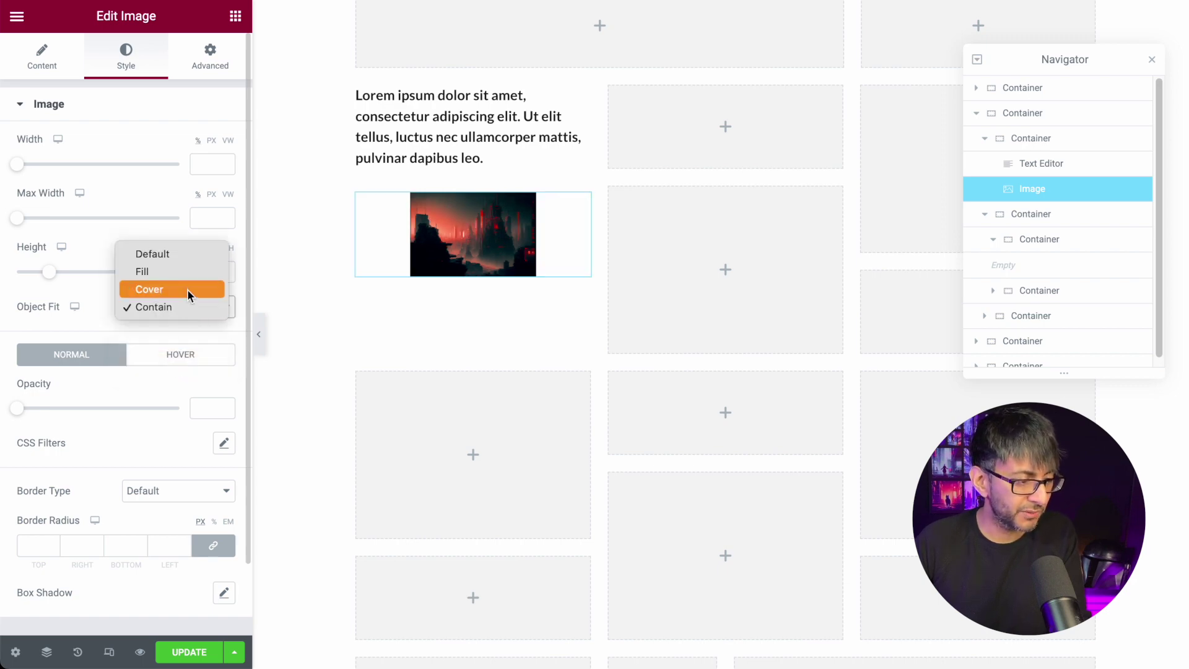
click(186, 288)
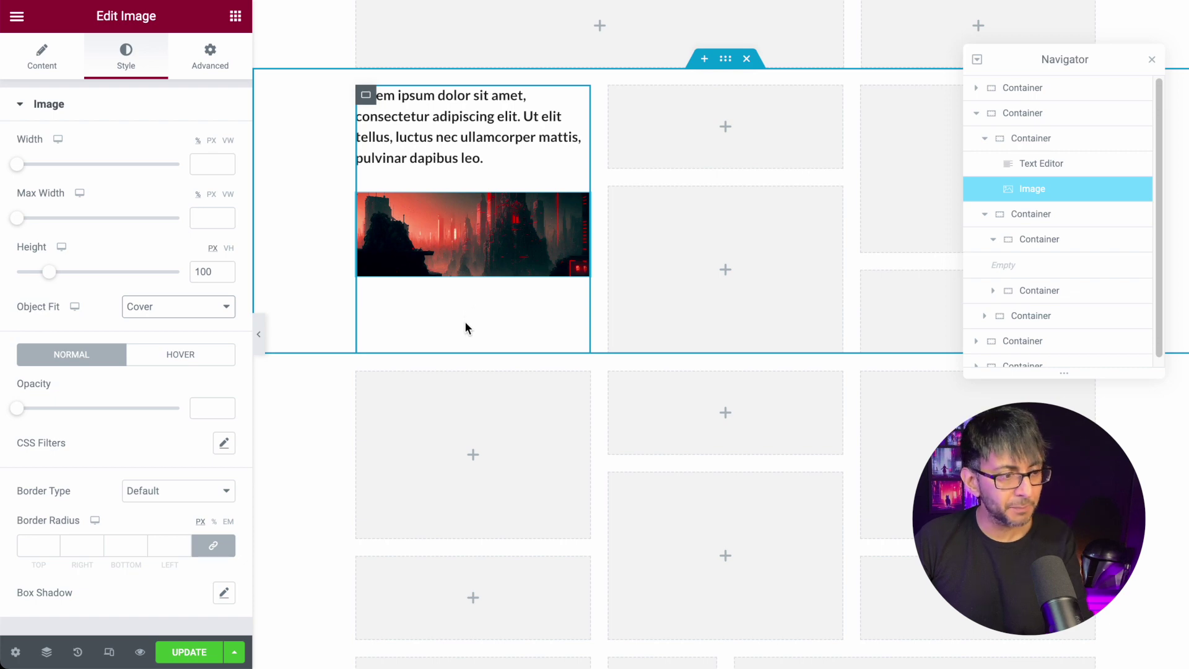
click(365, 97)
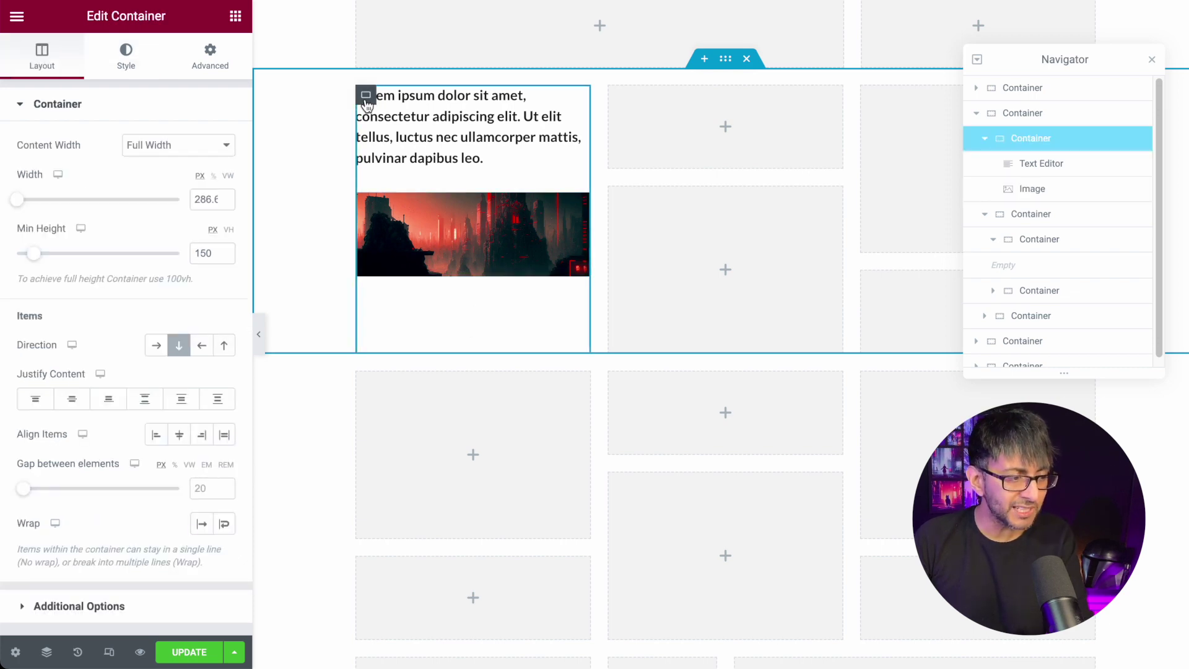
click(147, 404)
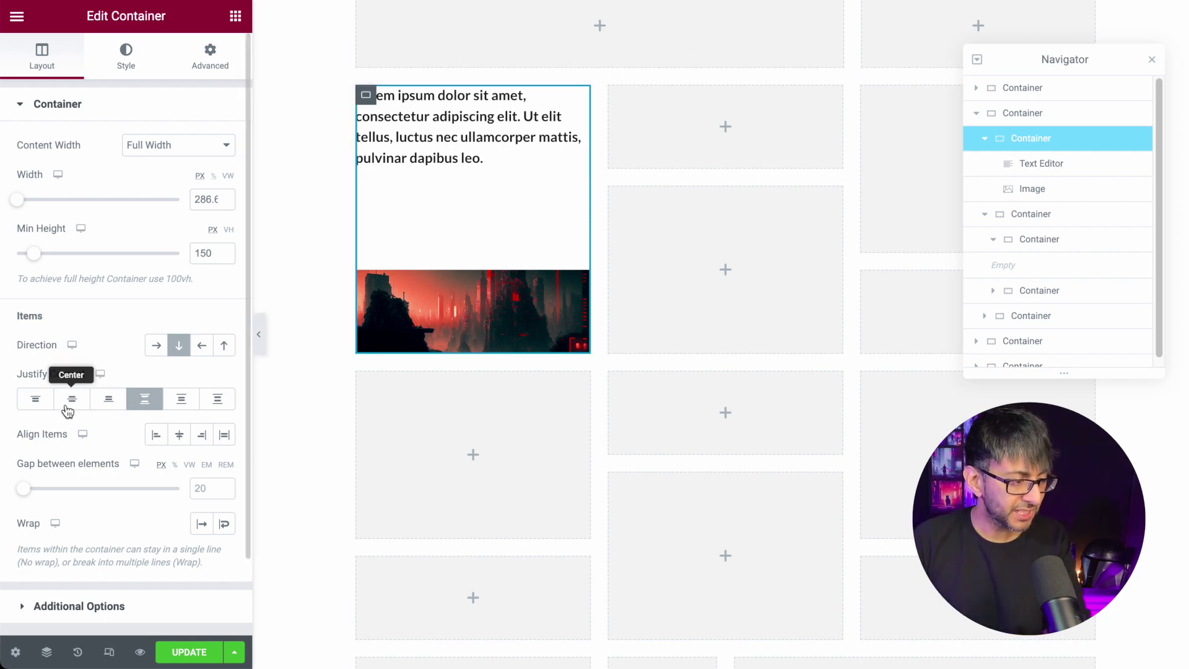
click(135, 399)
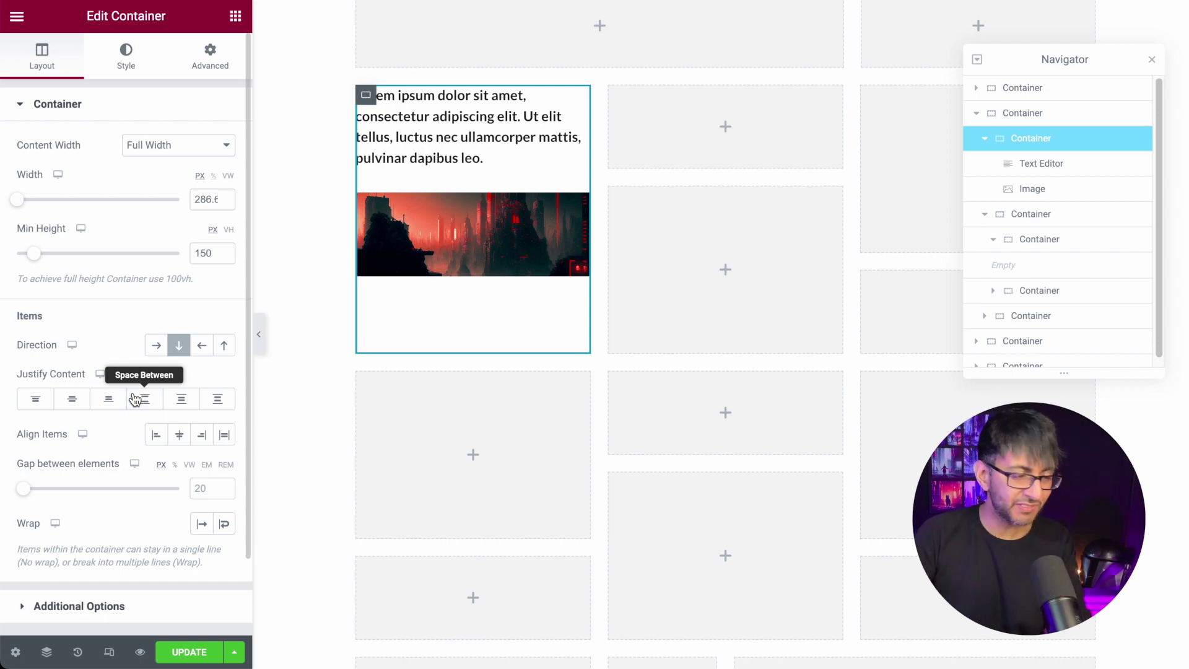
Set the image's Width and Max Width both to 100%.
click(574, 208)
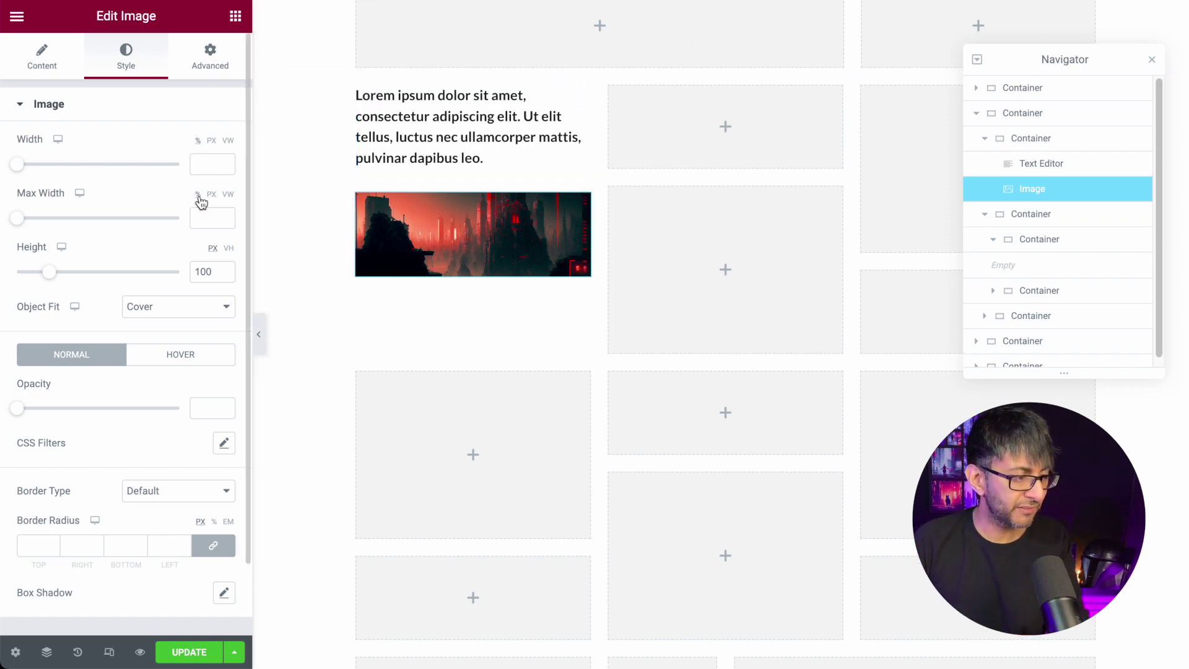
text(10)
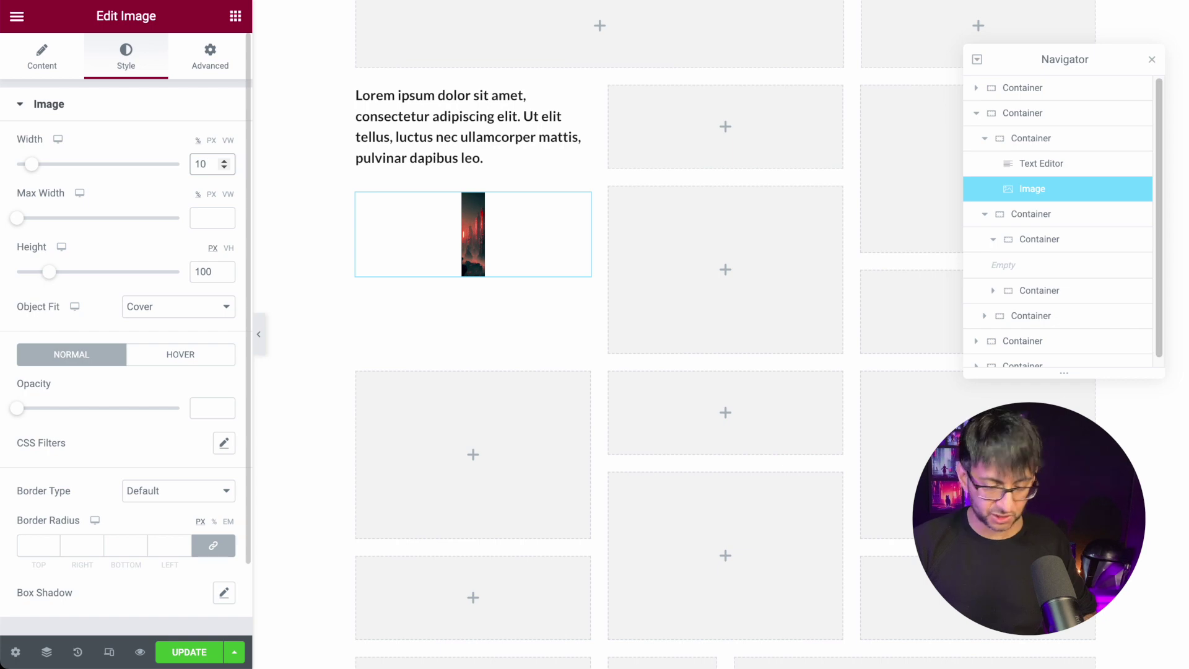
text(0)
text(100)
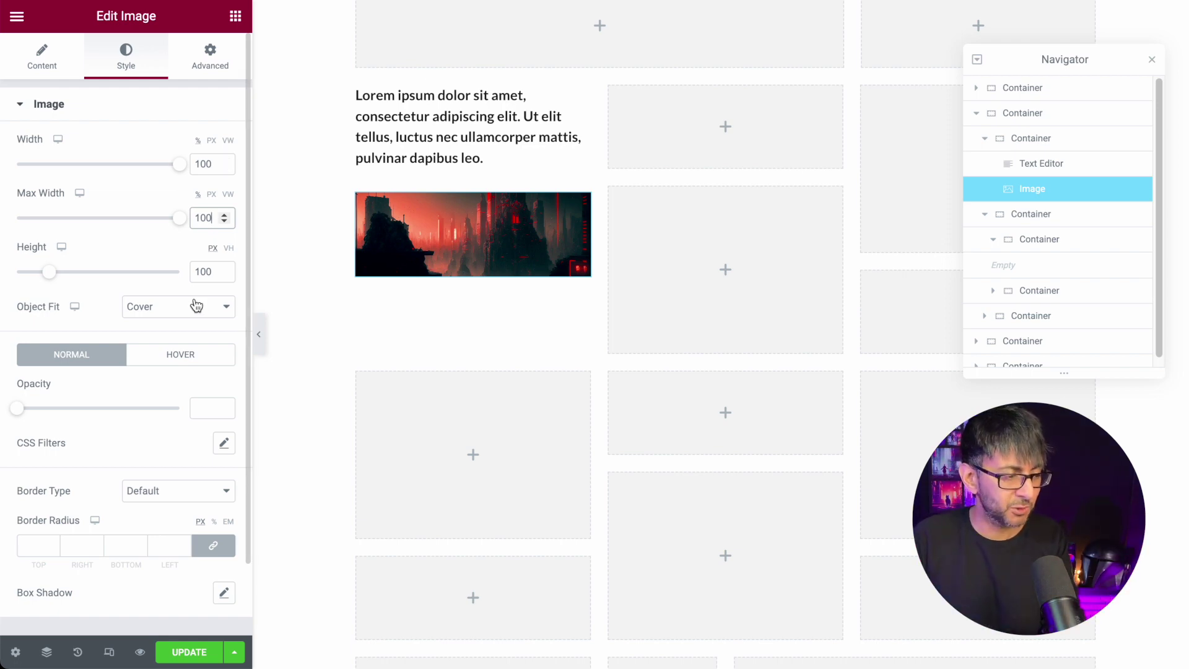
click(1080, 171)
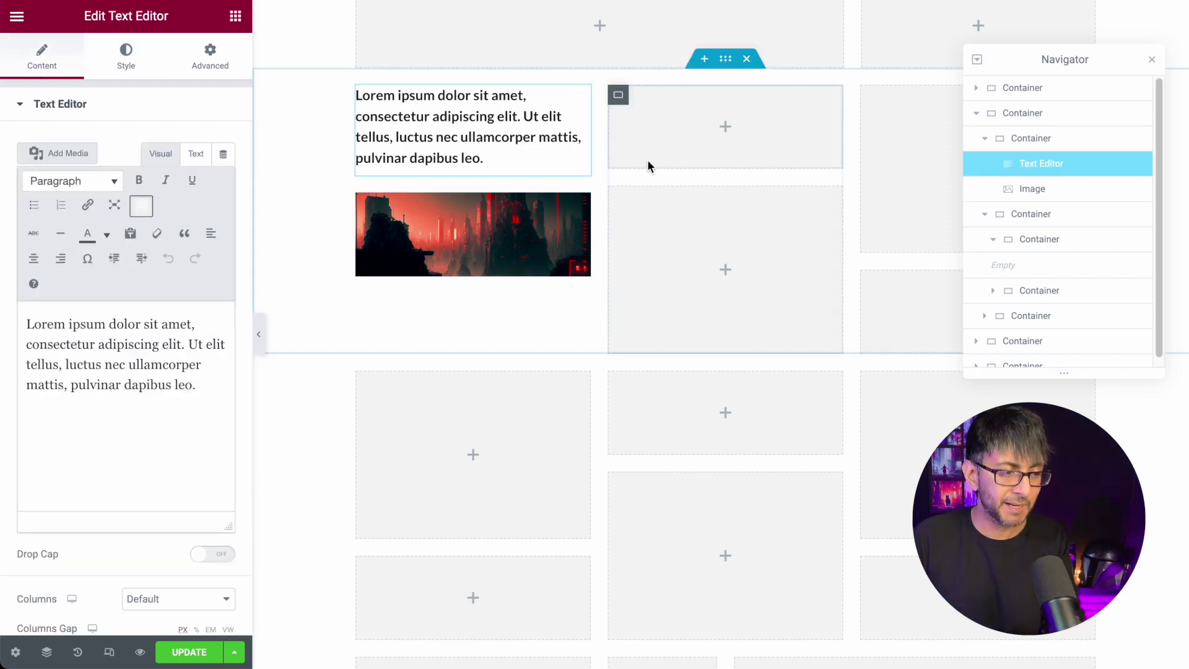
Give the paragraph white global-colour text and a solid classic red background.
click(126, 70)
click(209, 184)
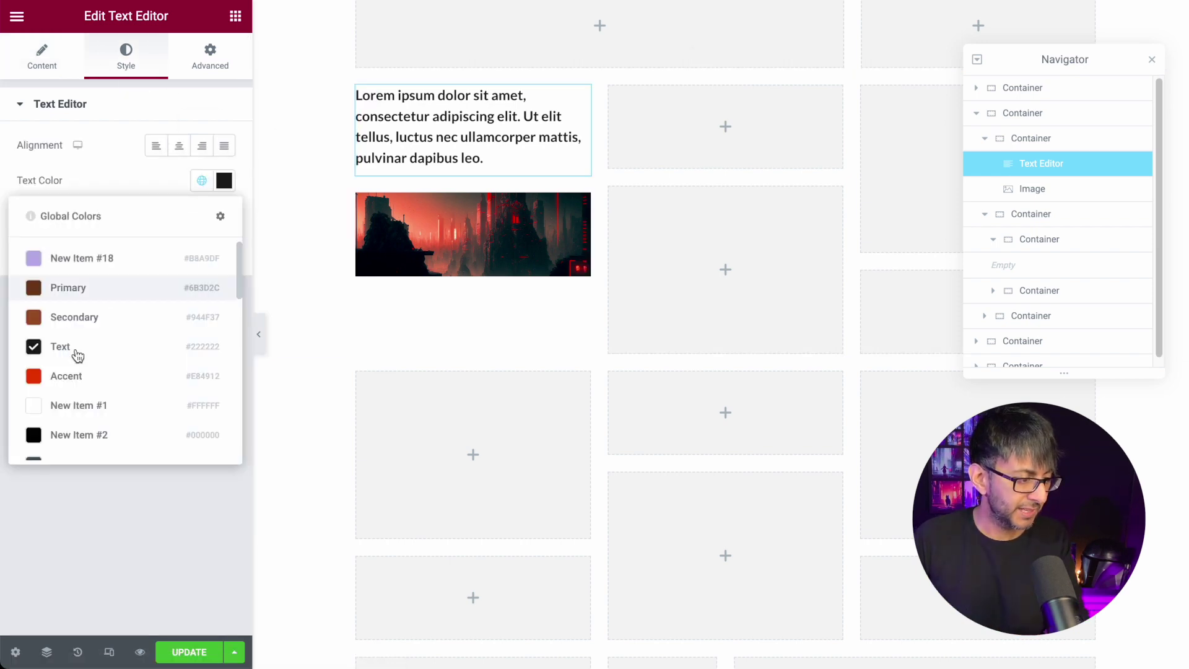
click(79, 406)
click(197, 65)
scroll(87, 477, down, 6)
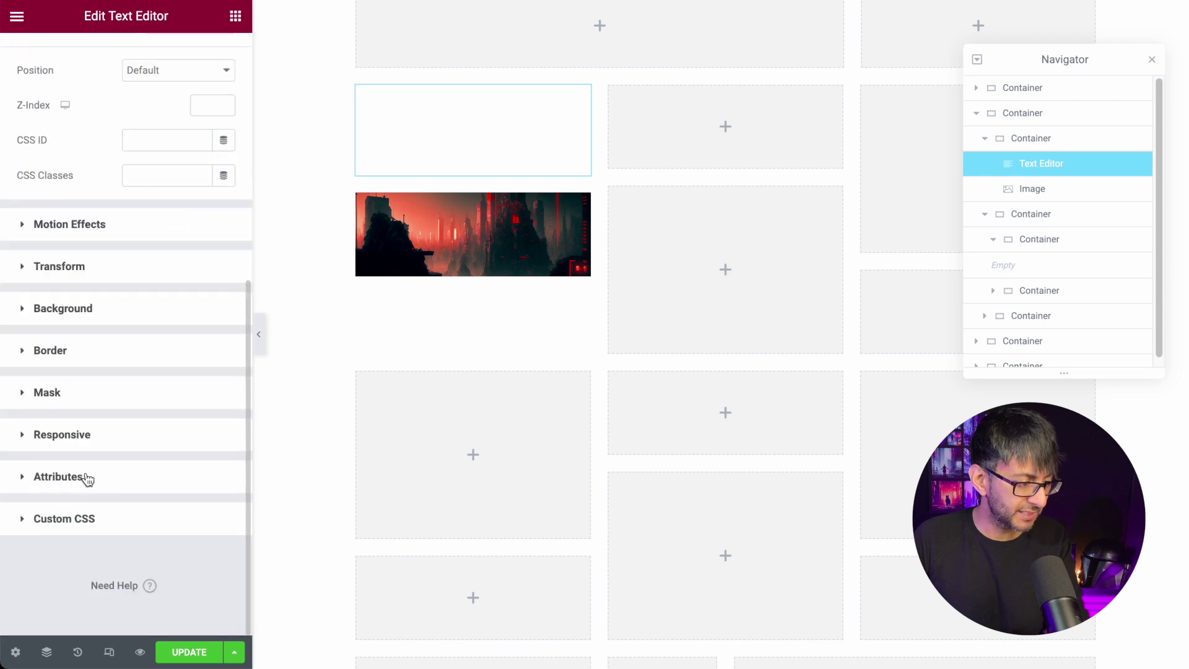
click(121, 308)
click(199, 305)
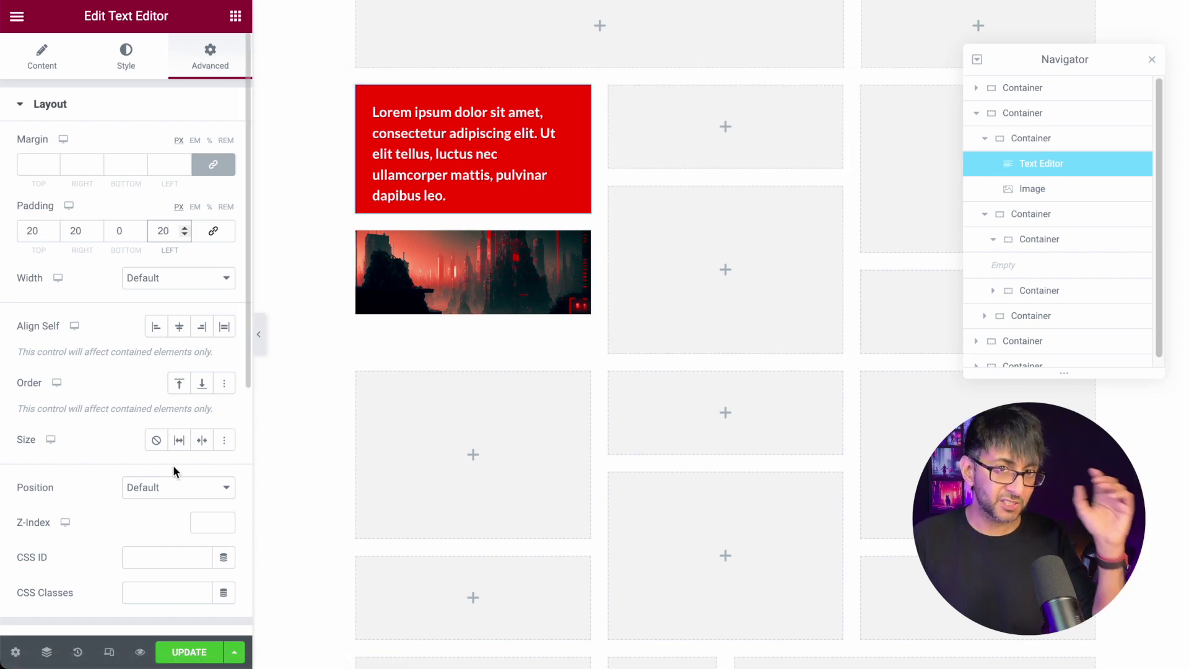
scroll(82, 480, down, 7)
Enter the custom CSS rule 'selector {height: 200px' for the paragraph widget.
click(84, 520)
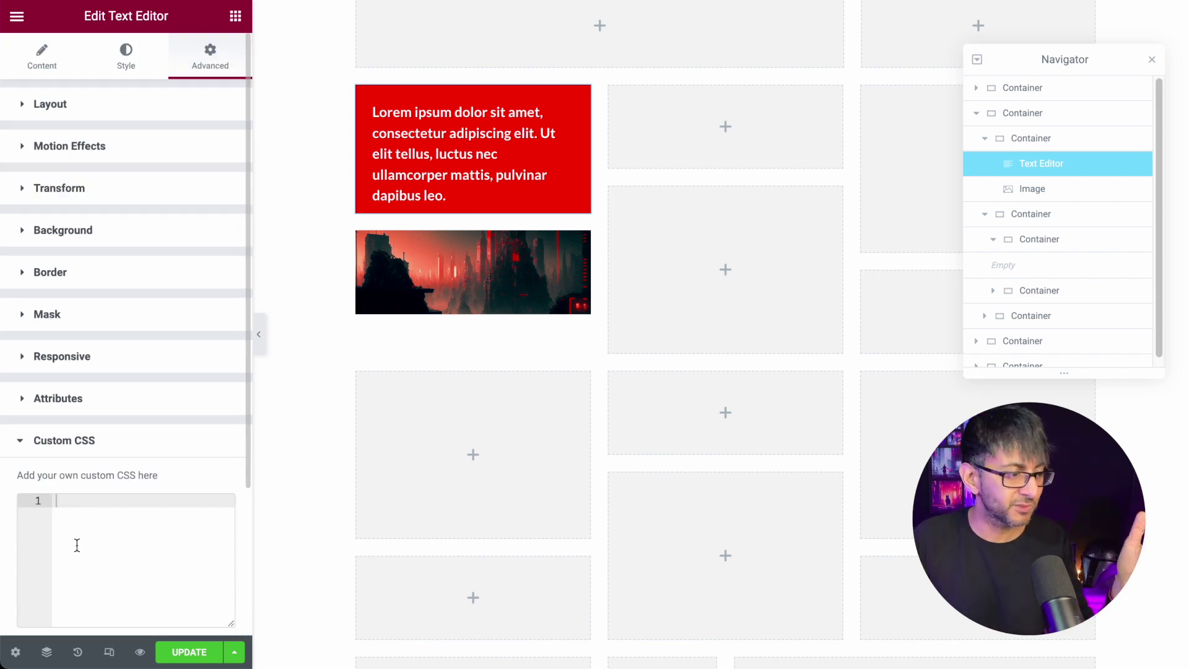
text(selevt)
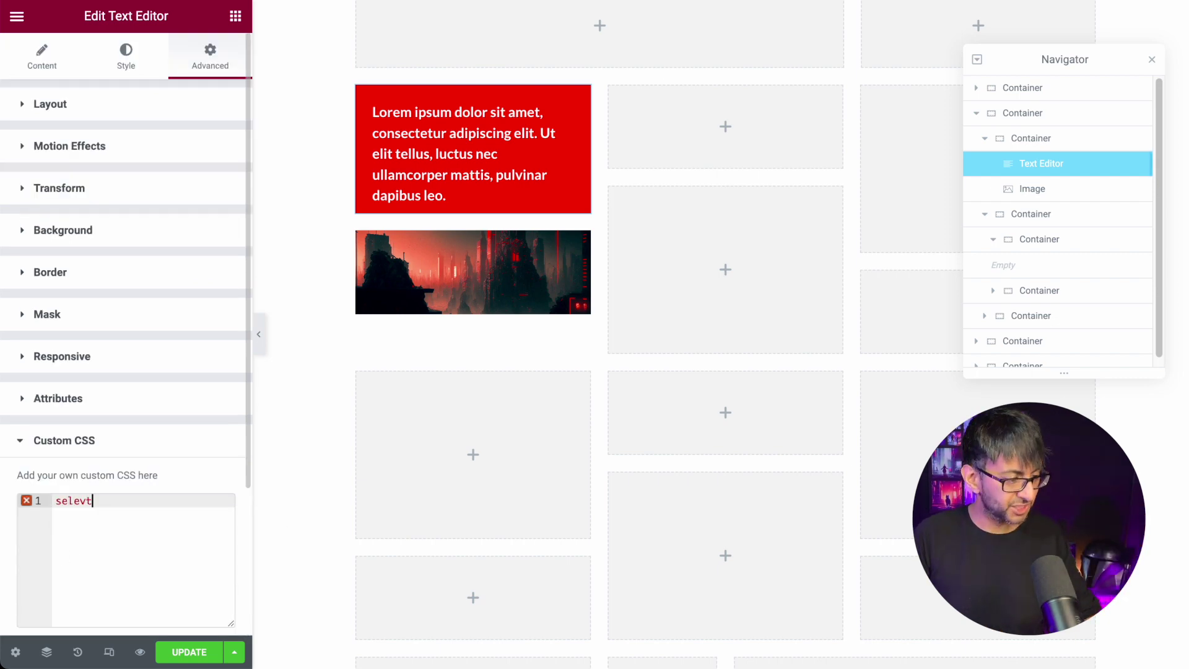
text(ctor)
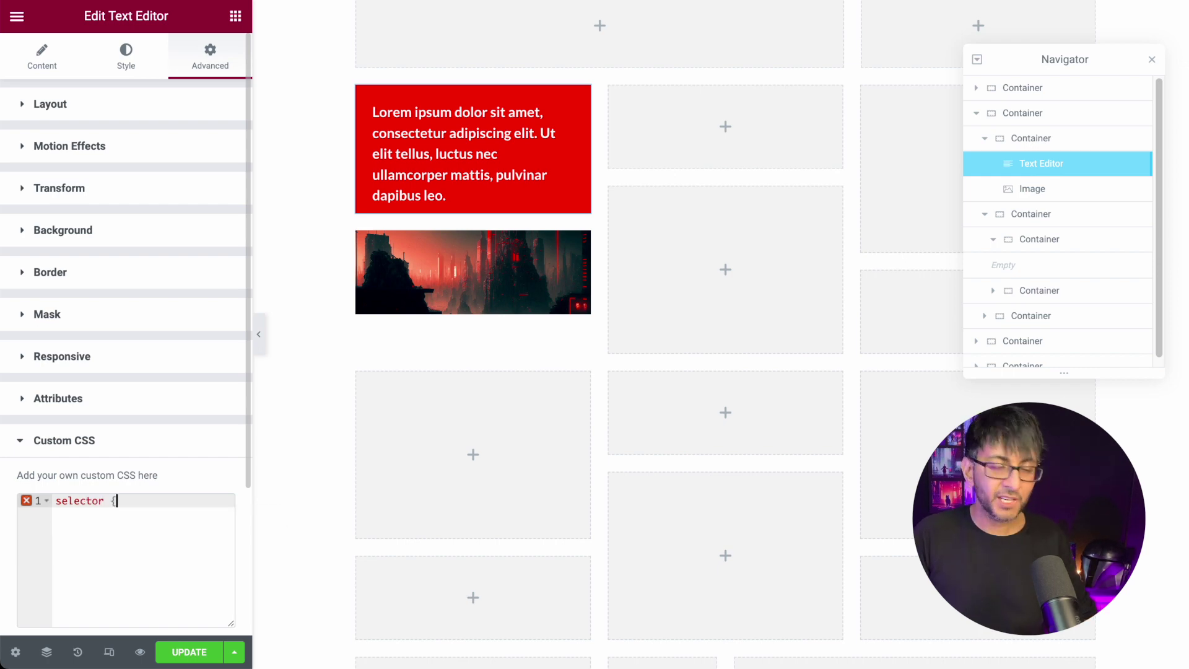
text( {height)
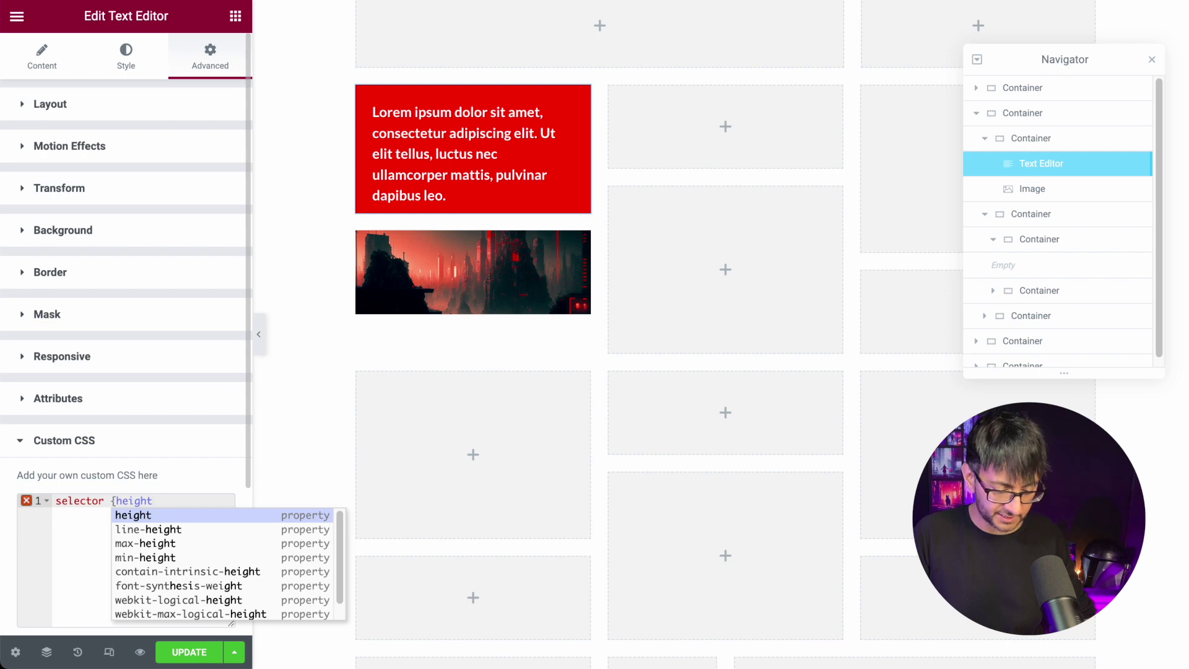
text(: 200p)
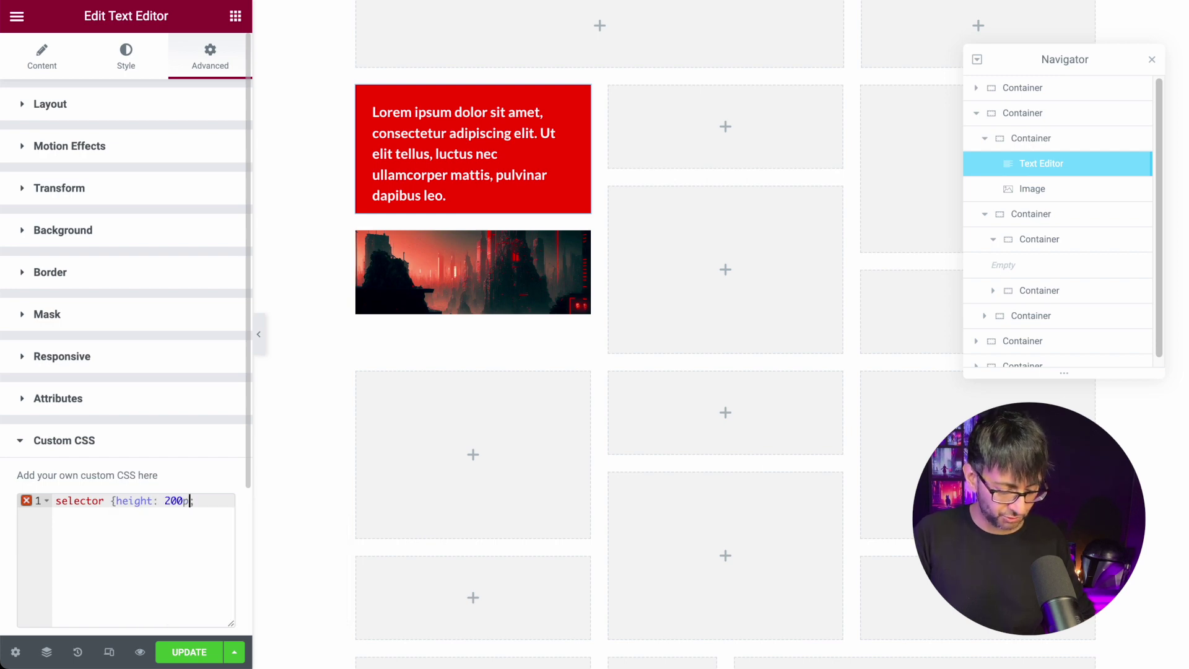
text(x)
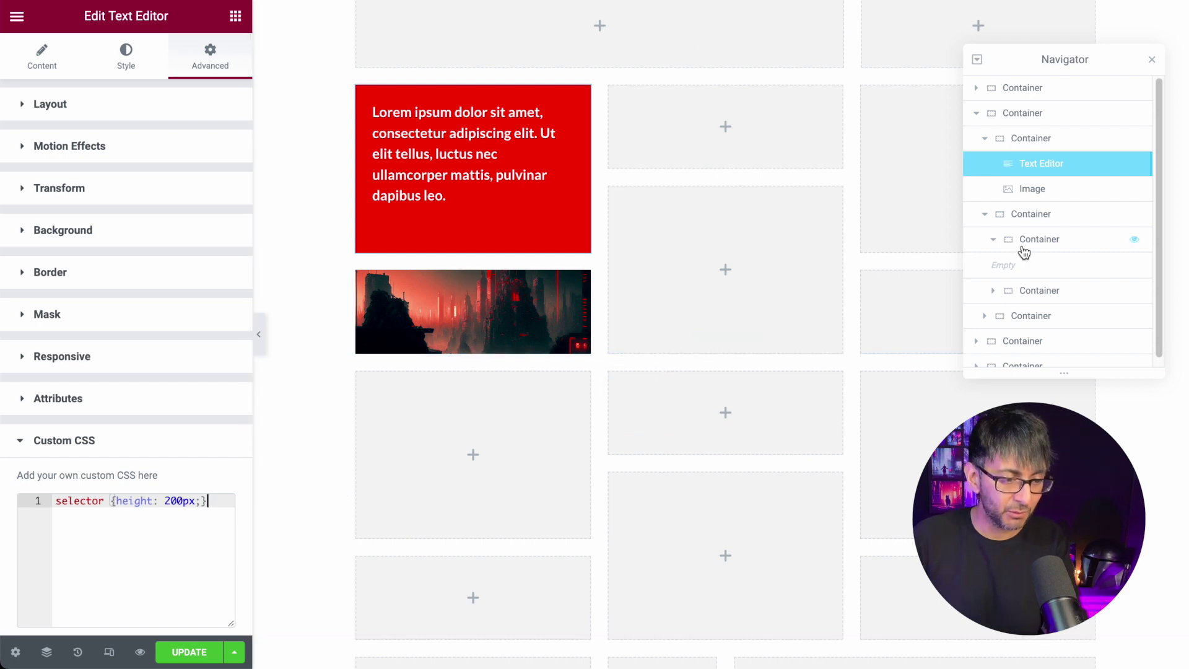
Delete the second and third column containers in the Navigator.
click(1044, 220)
right_click(1041, 218)
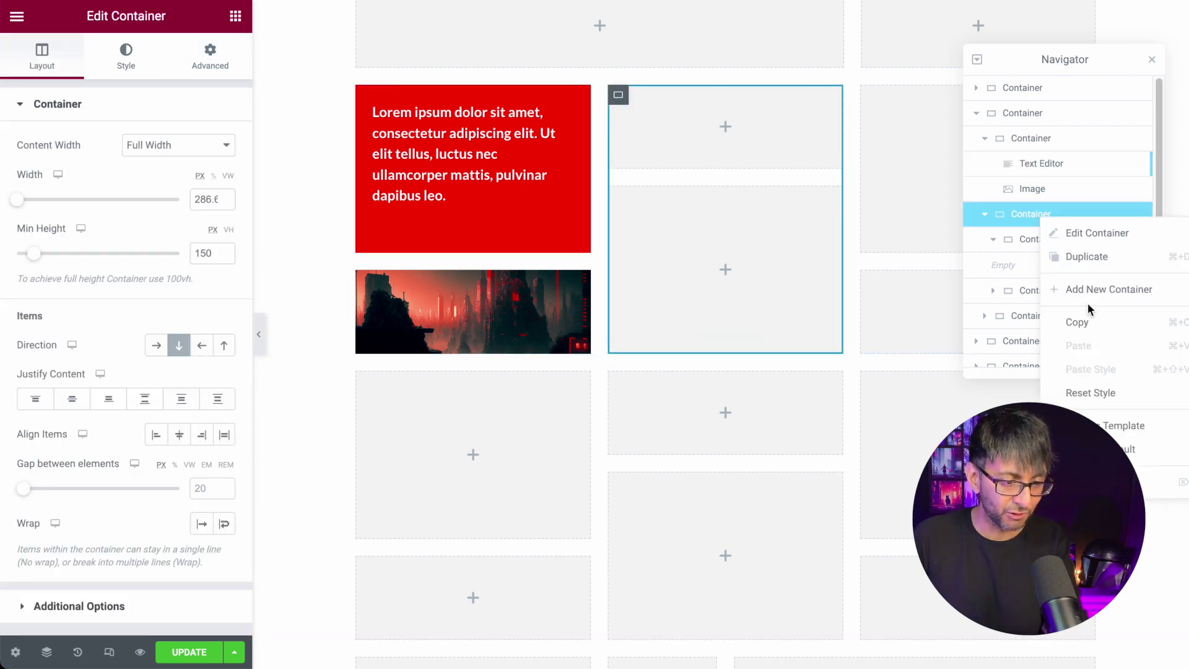
click(1089, 479)
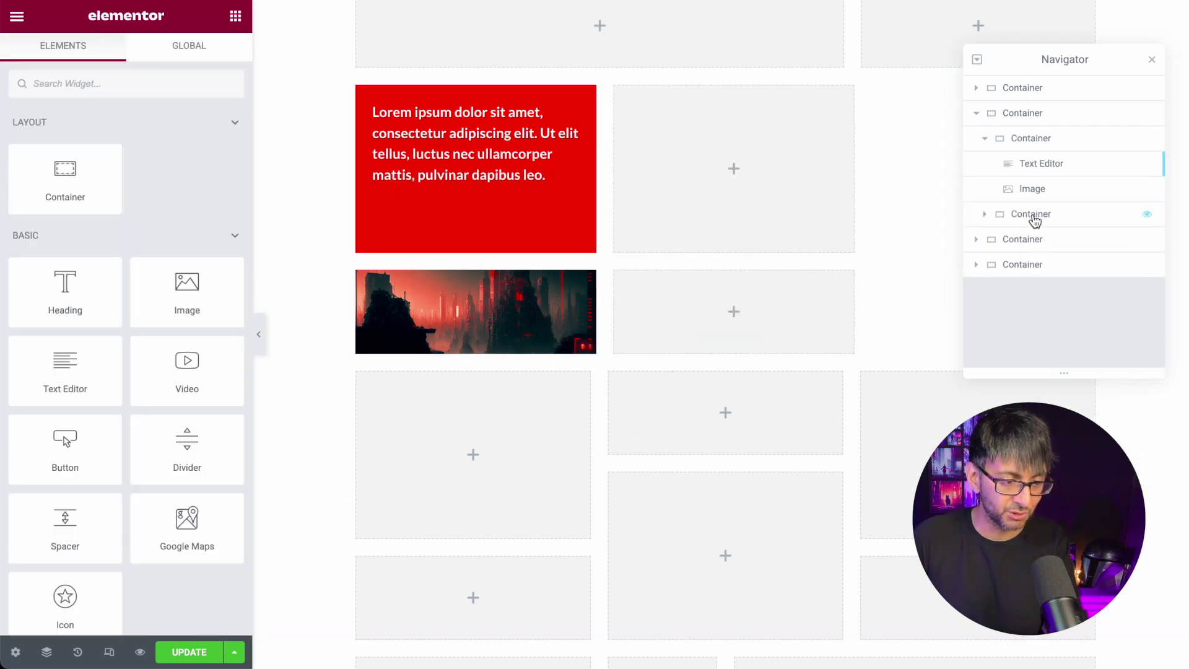
click(1034, 221)
right_click(1034, 221)
click(1090, 480)
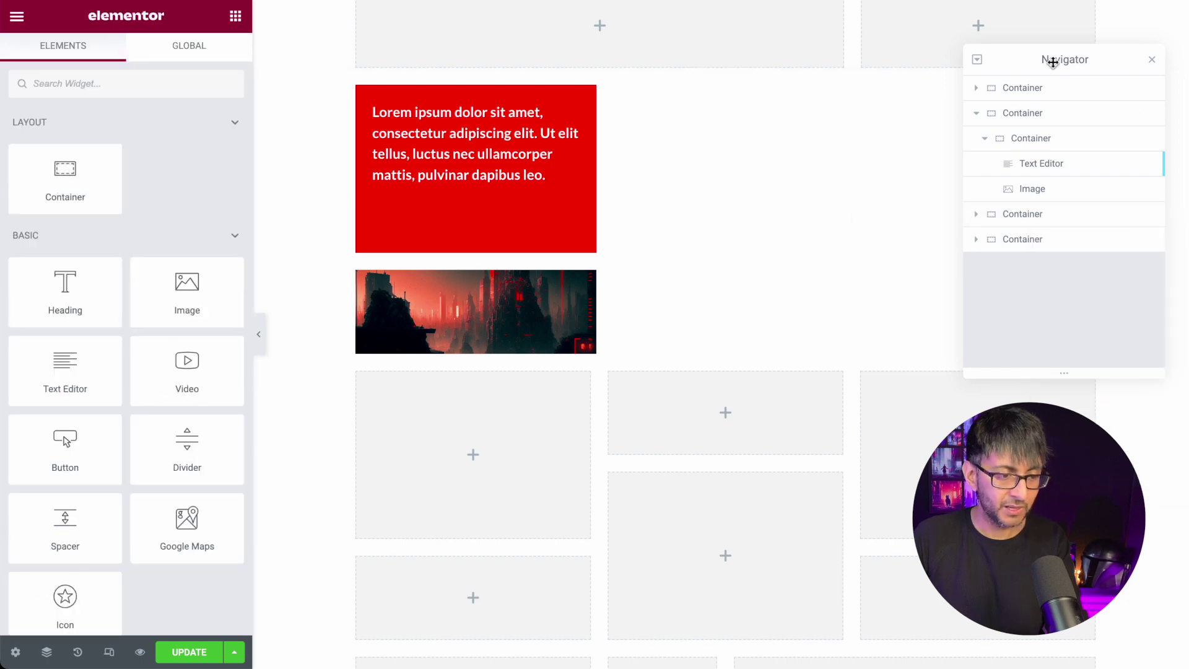
drag(1052, 62, 985, 251)
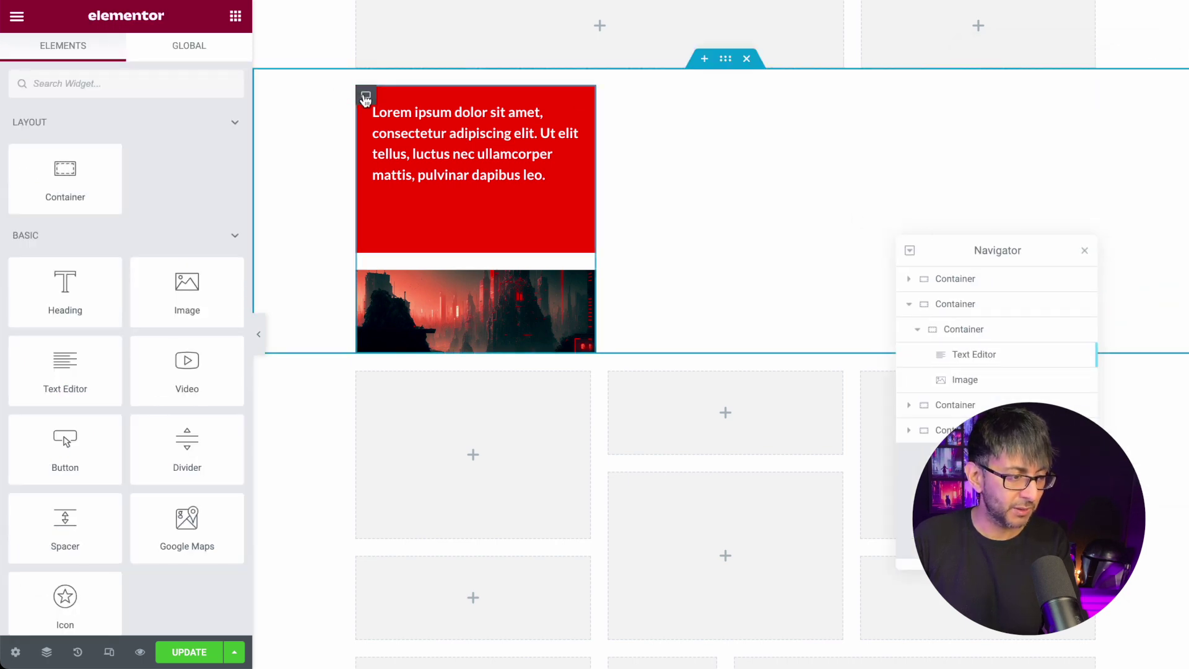
Duplicate the first column twice to create second and third columns.
right_click(365, 99)
click(433, 135)
right_click(367, 99)
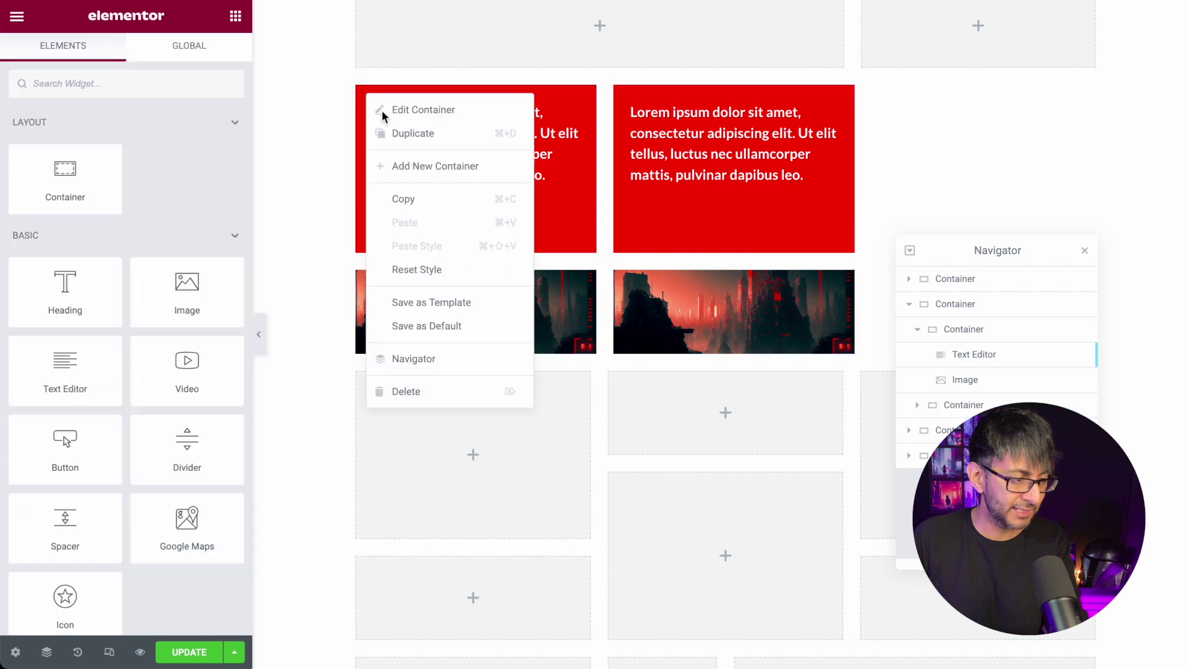
click(441, 135)
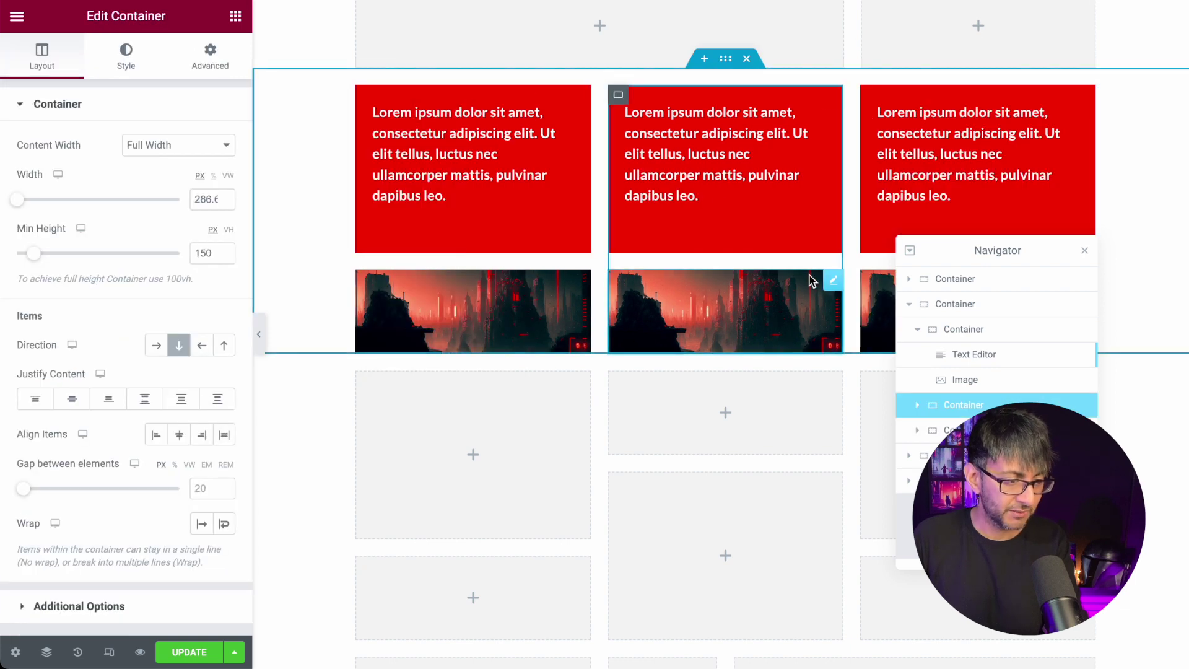
Move the middle column's image above its red text box.
drag(832, 286, 778, 120)
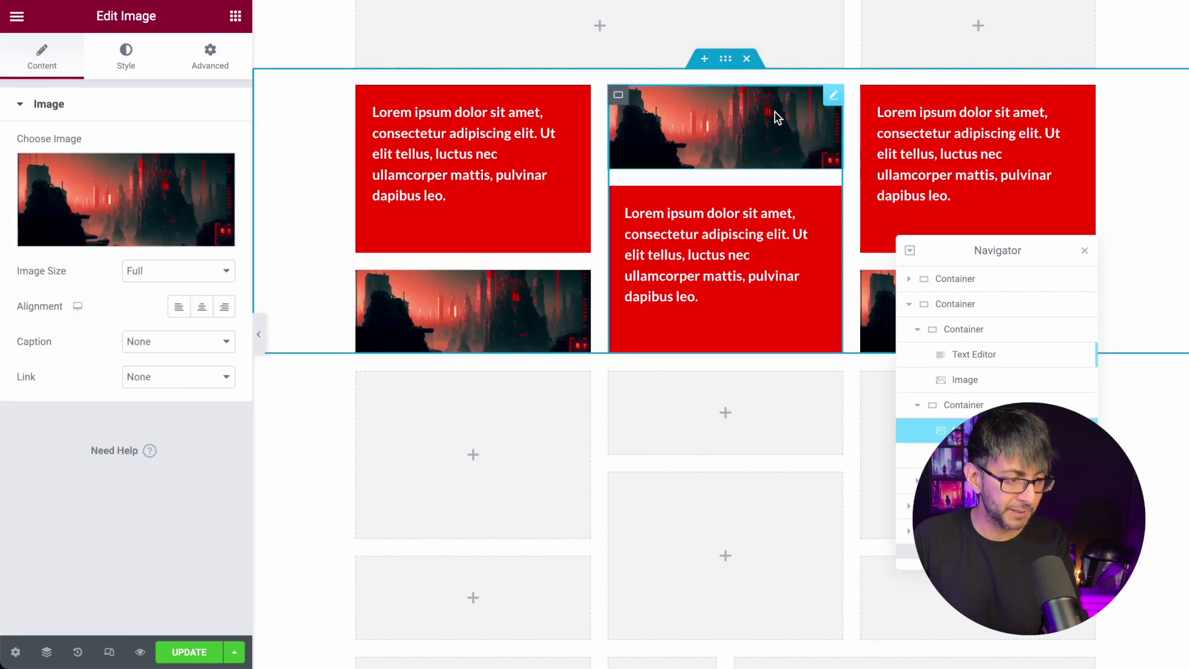
drag(1003, 253, 105, 224)
scroll(558, 359, down, 3)
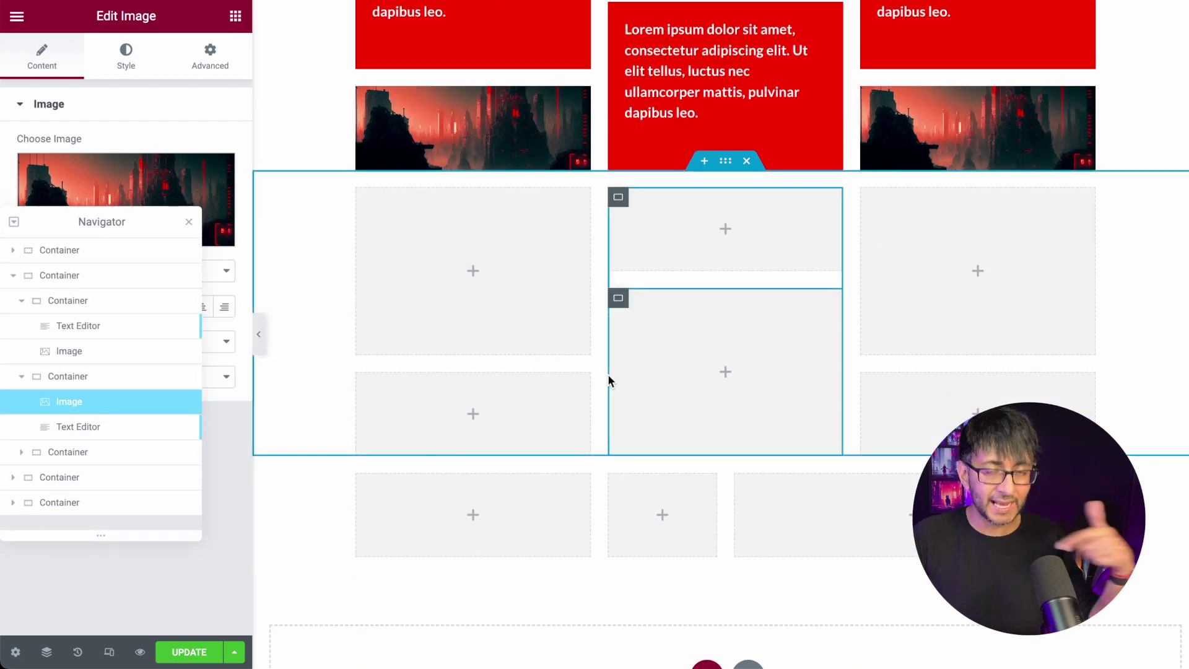
scroll(670, 379, up, 4)
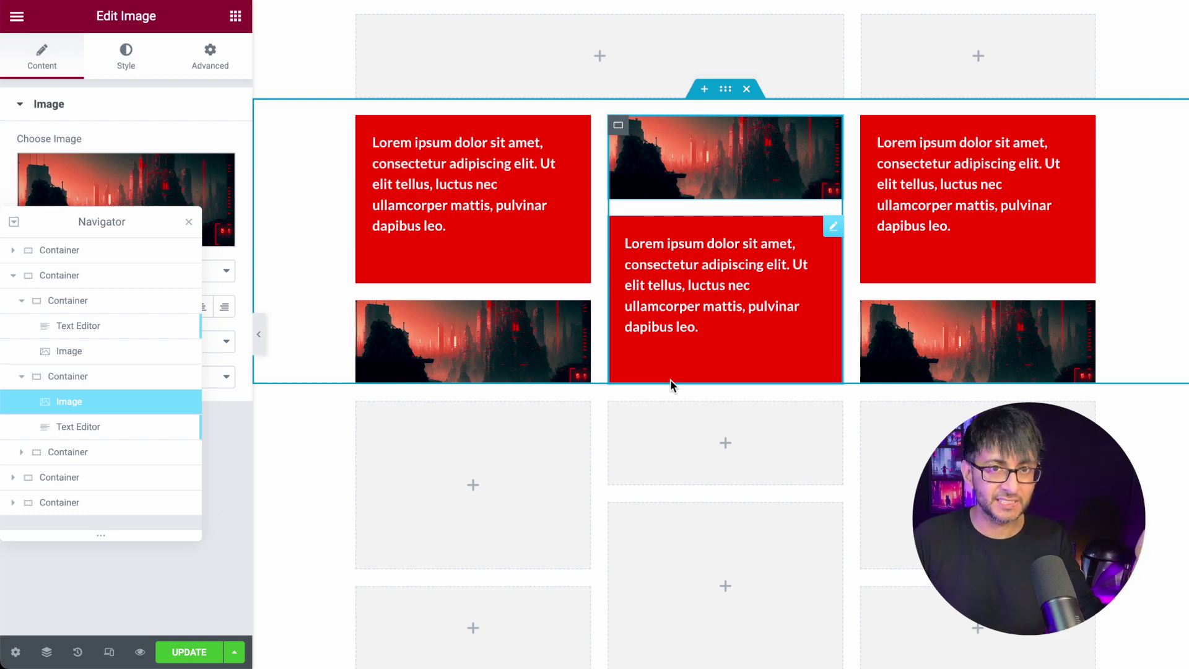
click(78, 427)
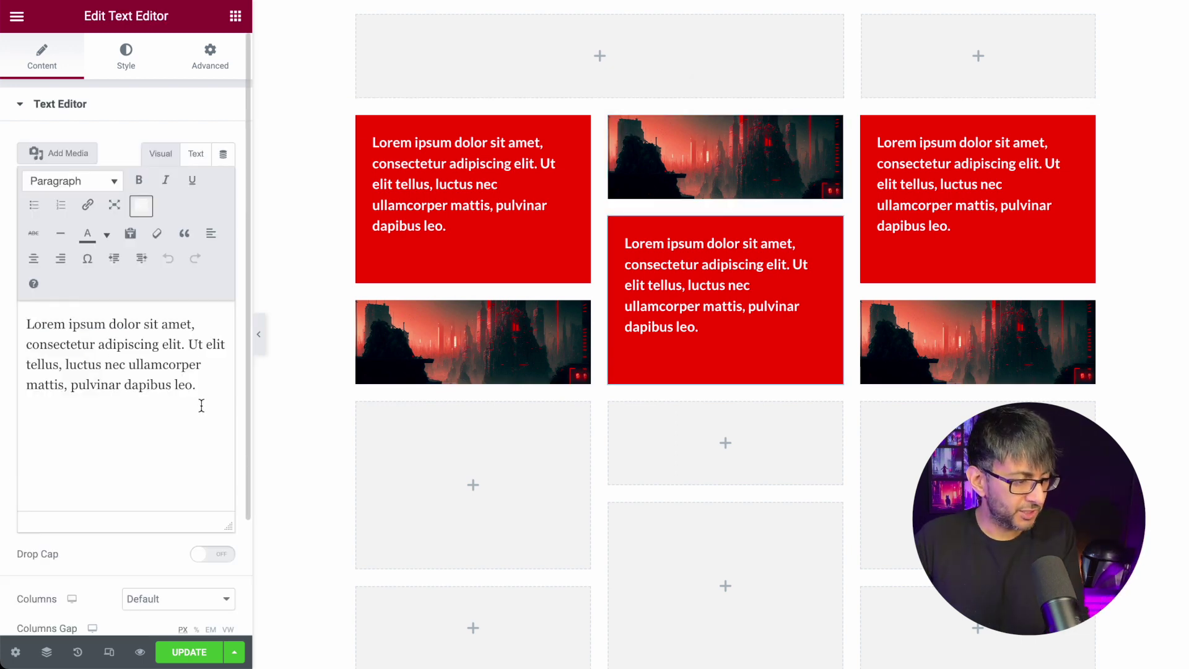
Remove the middle paragraph's last sentence and change its custom CSS height to 90px.
drag(197, 387, 188, 345)
key(BackSpace)
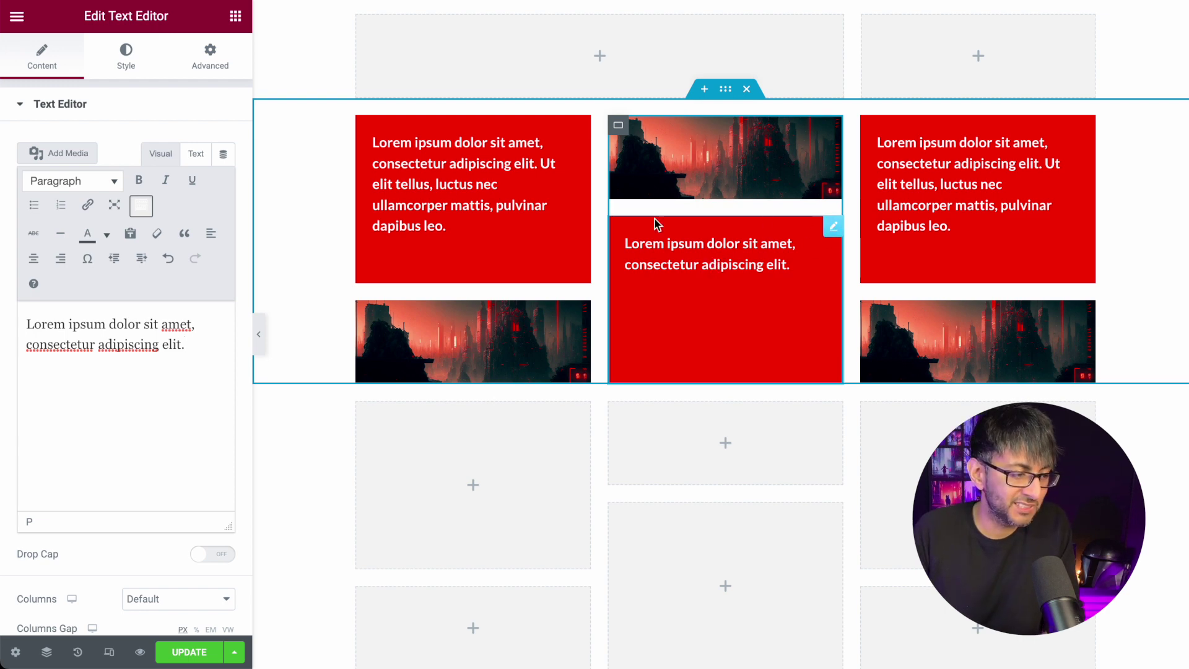
click(197, 62)
scroll(124, 495, down, 6)
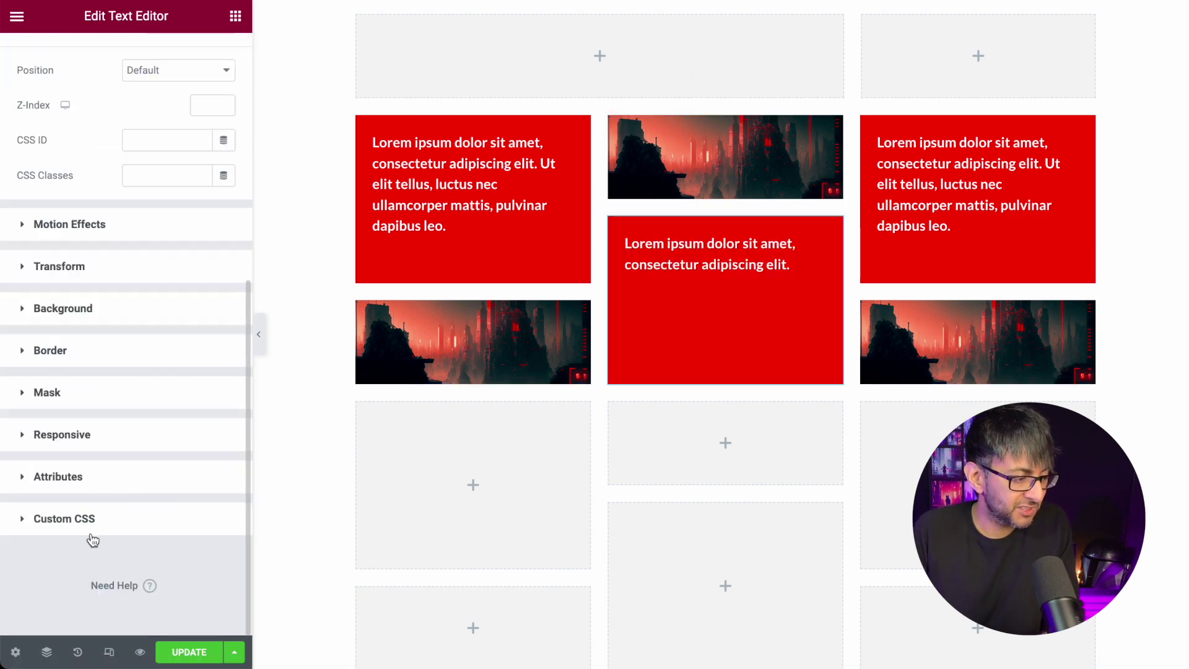
click(101, 523)
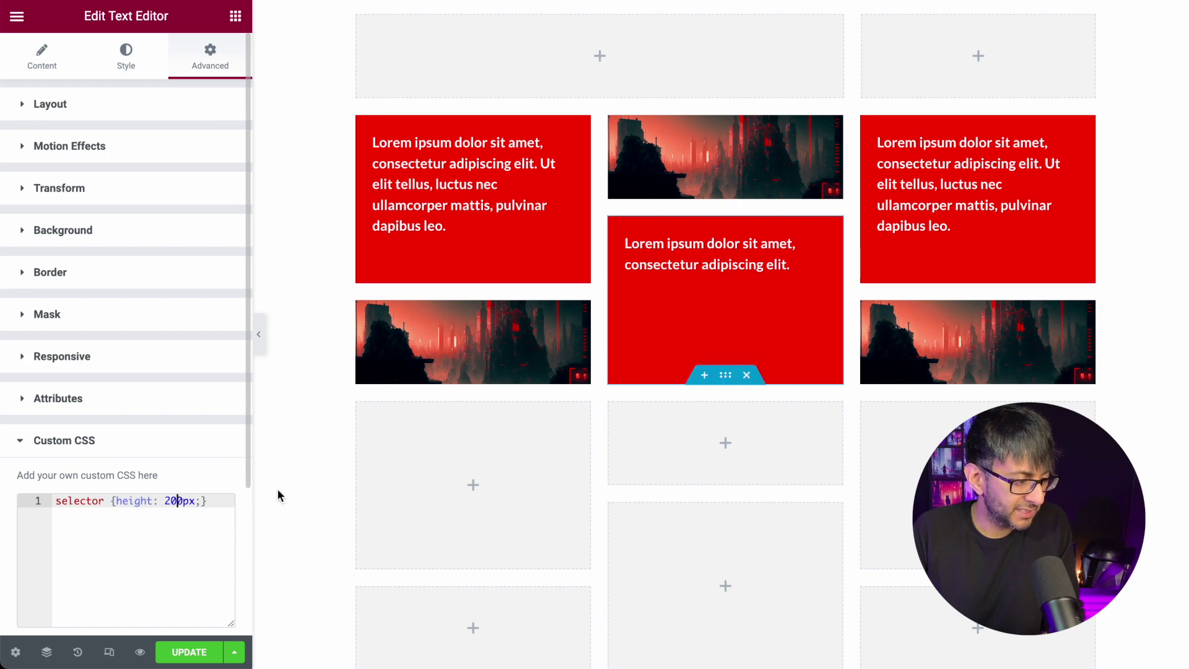
key(BackSpace)
key(BackSpace)
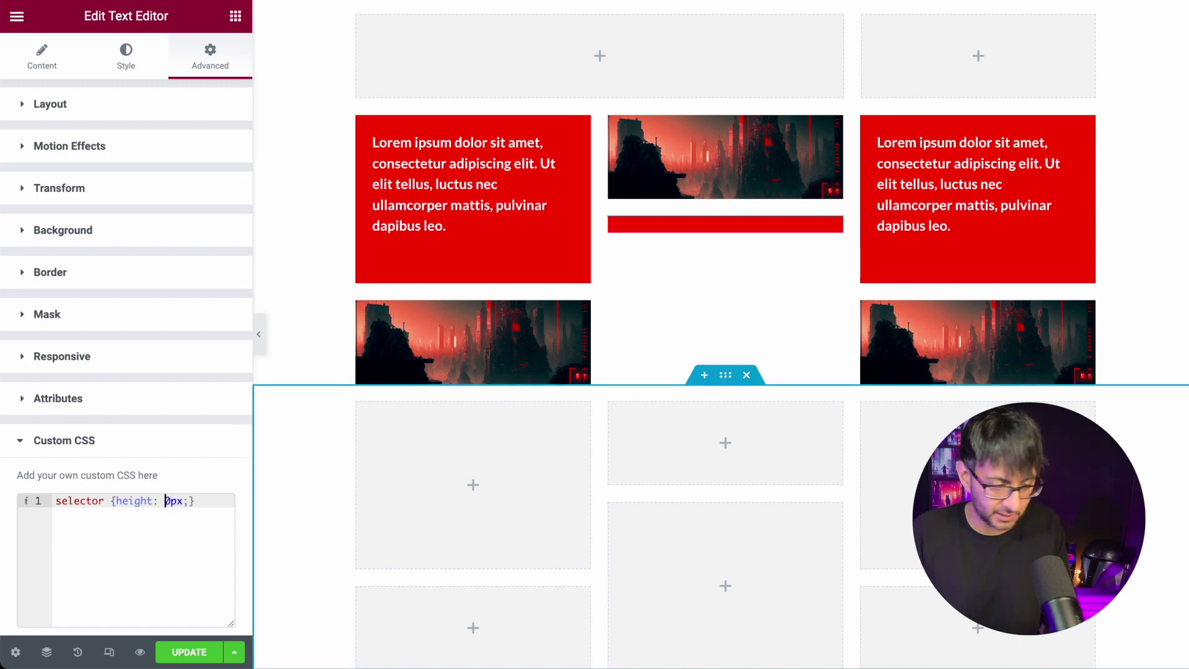
text(9)
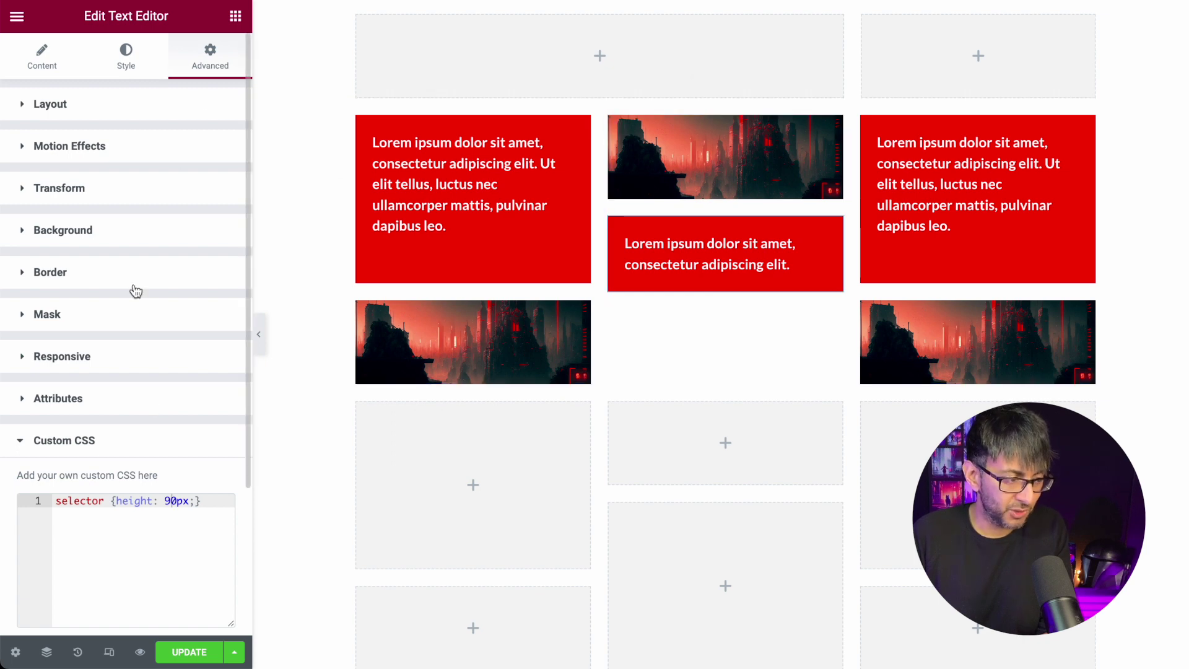
Give the middle text box the darker red global background colour and duplicate it beneath itself.
click(106, 243)
click(202, 342)
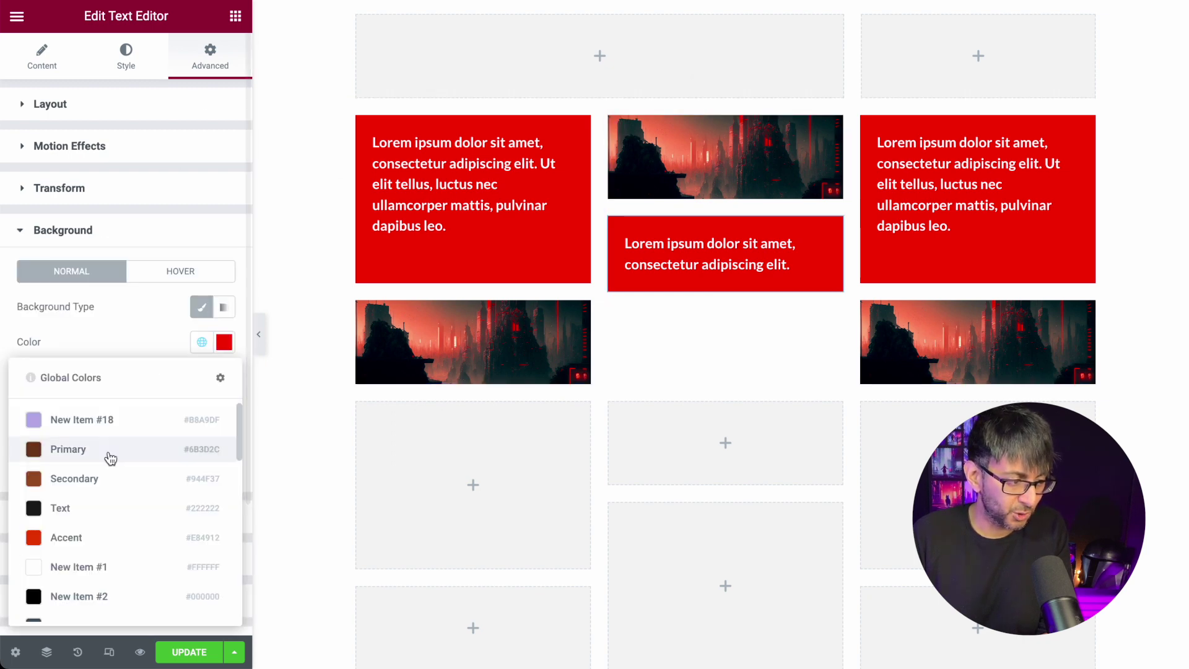
scroll(121, 483, down, 5)
click(116, 542)
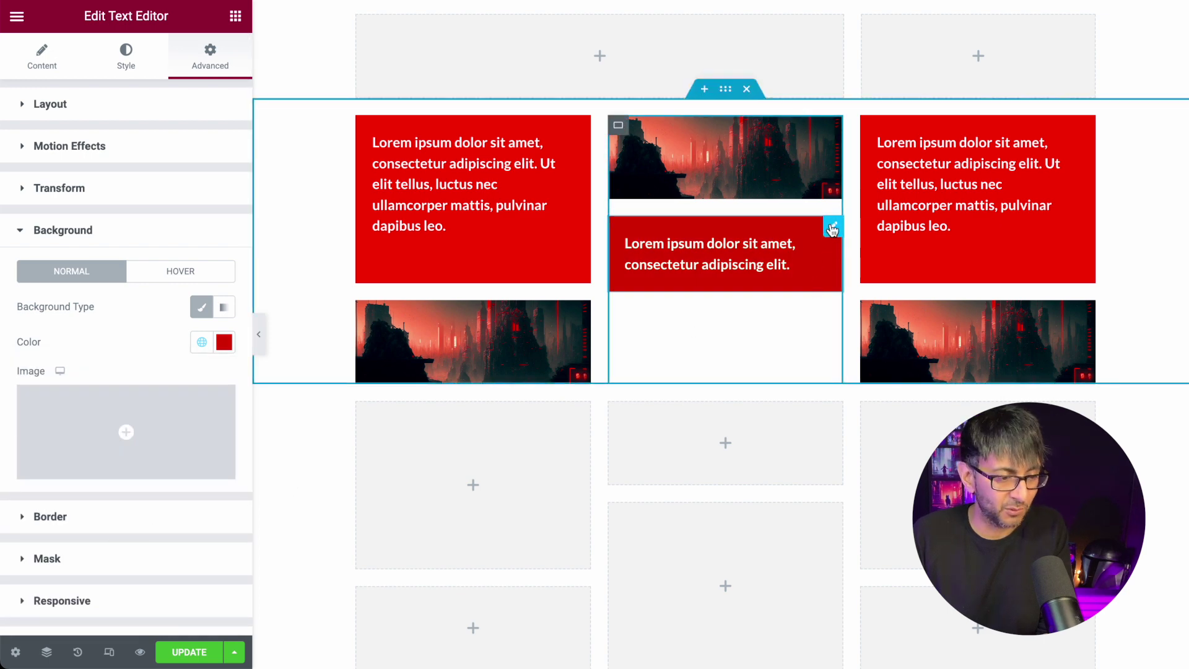
right_click(831, 229)
click(868, 264)
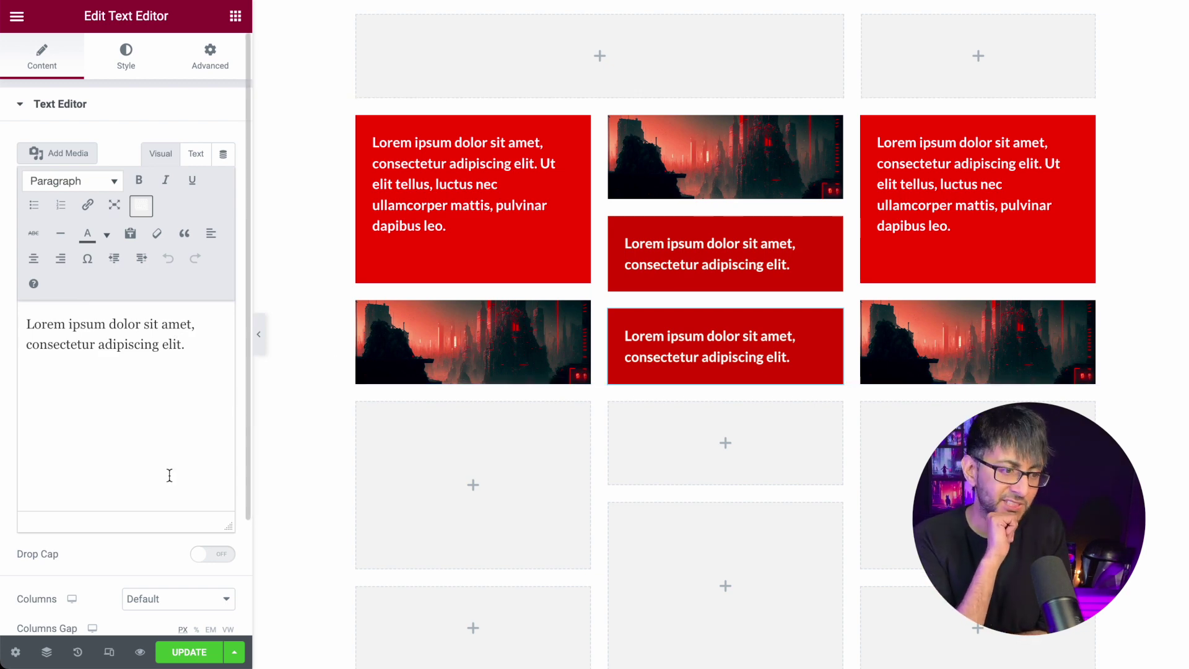
Delete the second sentence 'consectetur adipiscing elit.' from the upper middle text box.
click(829, 227)
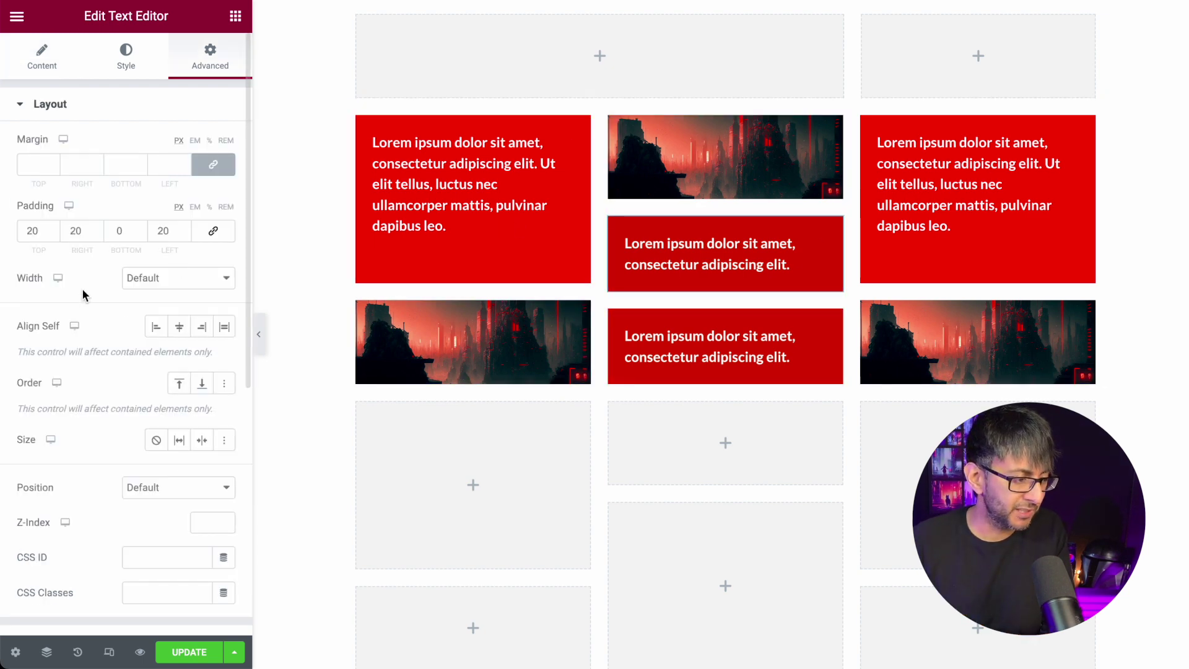
click(44, 65)
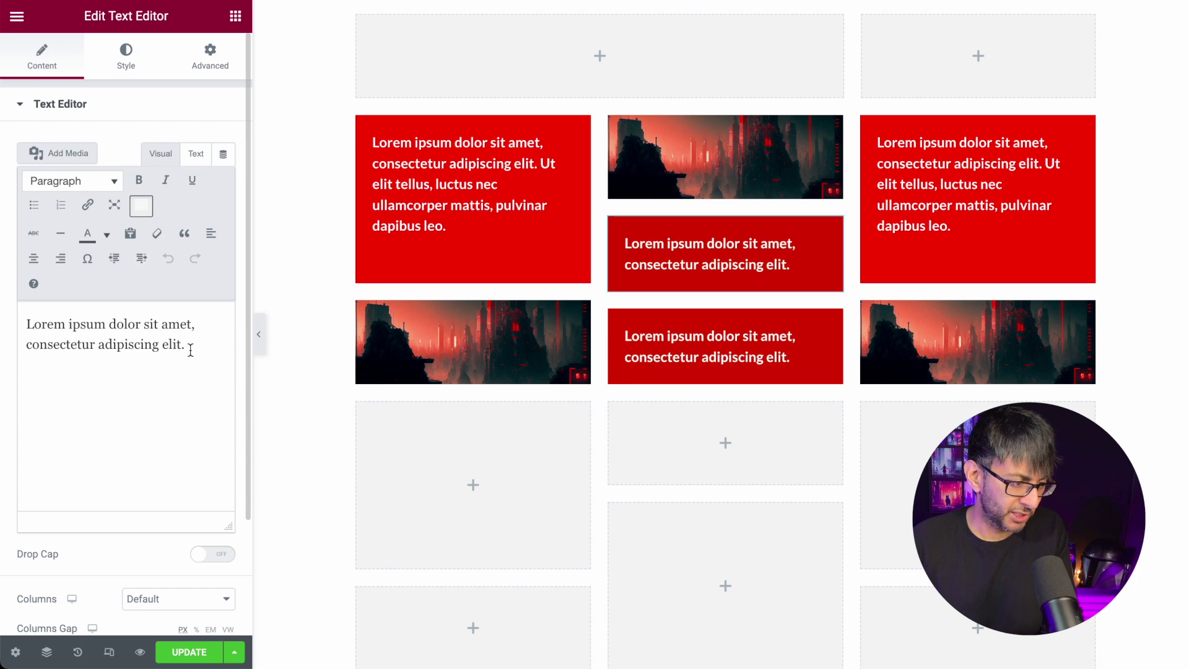
drag(156, 339, 25, 344)
key(ctrl+c)
key(BackSpace)
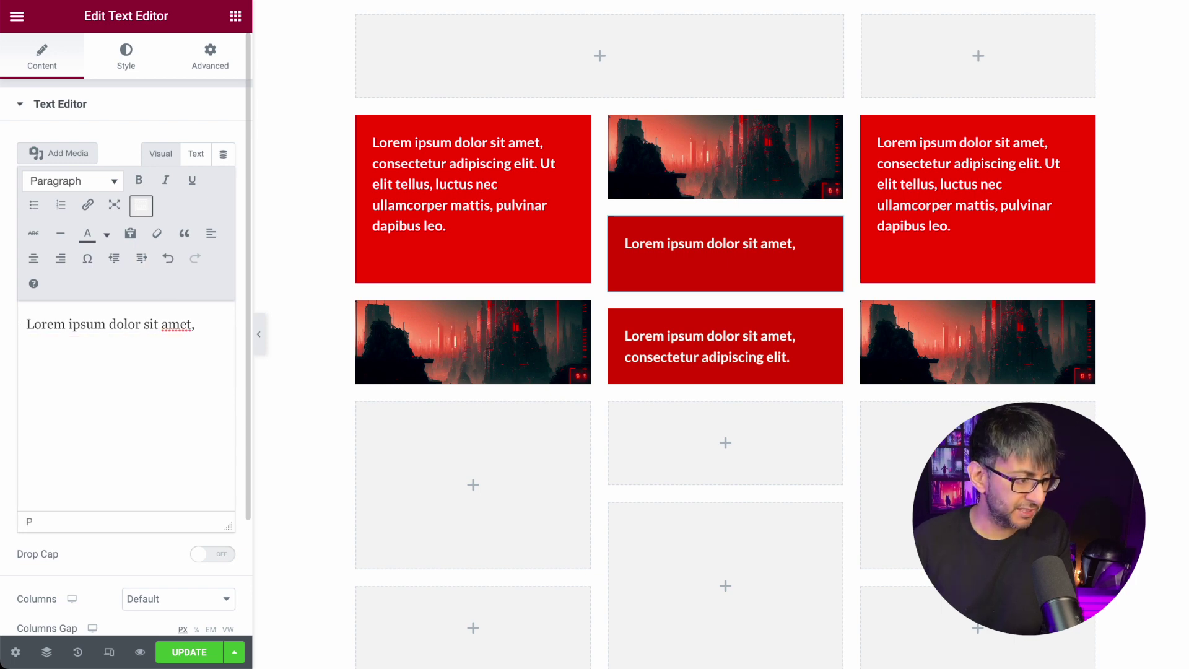
Change the custom CSS height from 90px to 60px on the upper box and 120px on the lower.
click(211, 57)
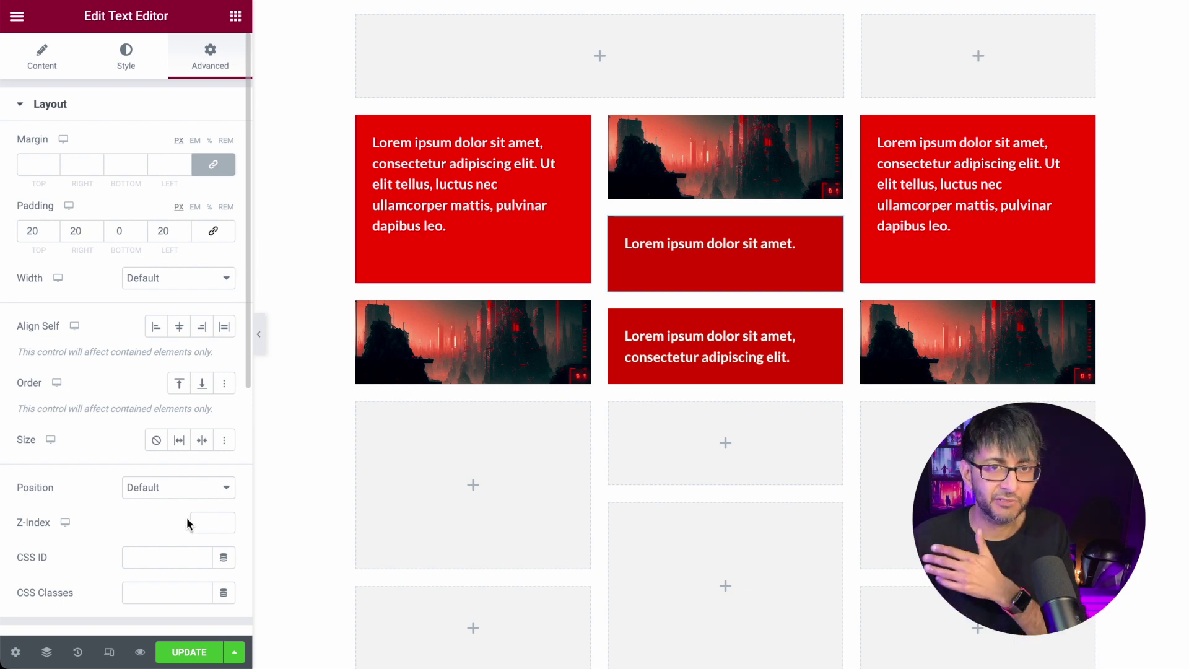
scroll(186, 527, down, 3)
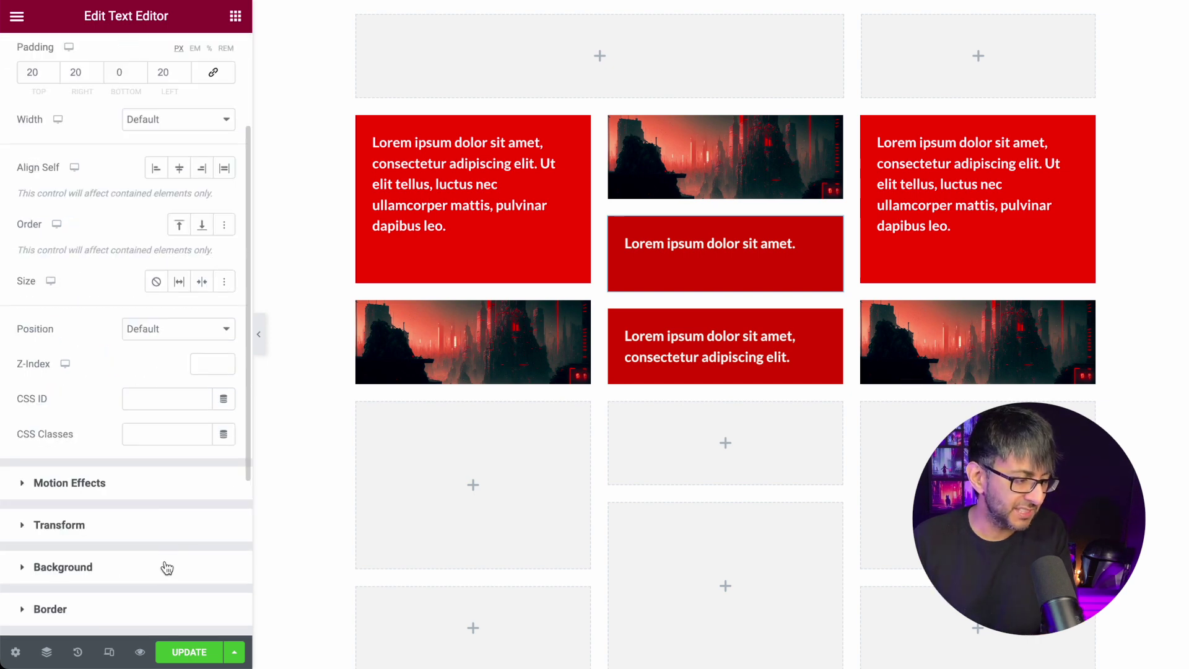
scroll(186, 266, up, 3)
scroll(161, 403, down, 8)
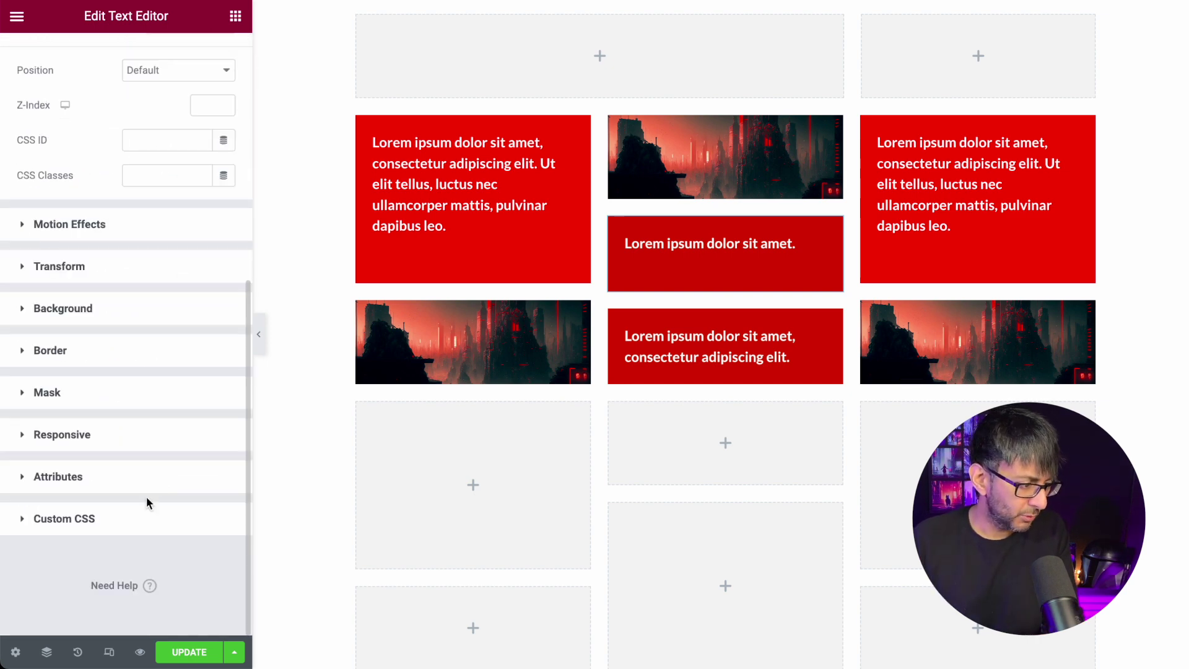
click(148, 501)
key(BackSpace)
text(60px;})
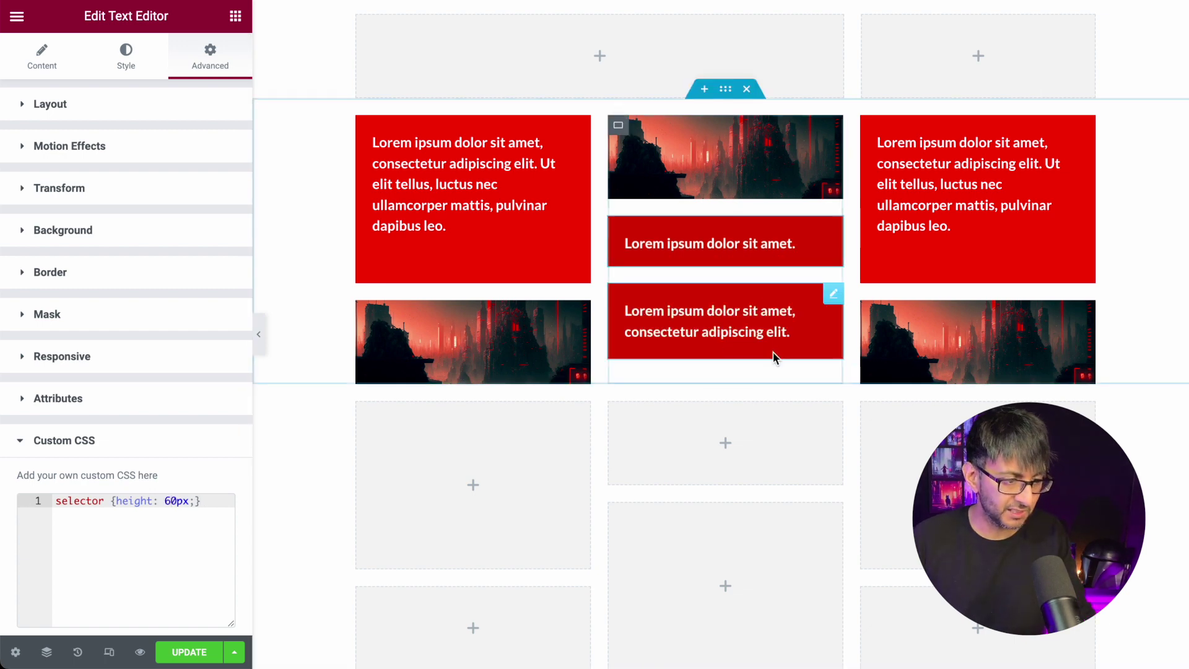
key(BackSpace)
text(12)
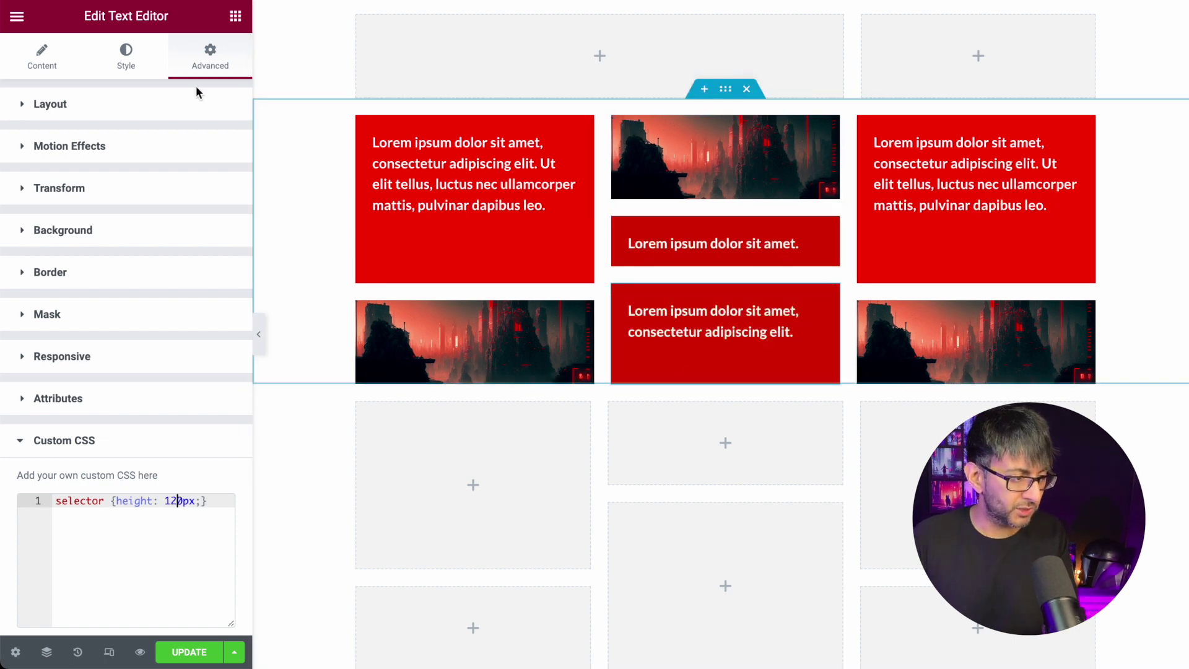
click(42, 57)
Paste the 'Consectetur adipiscing elit.' sentence onto a new line in the lower middle box.
drag(188, 347, 32, 344)
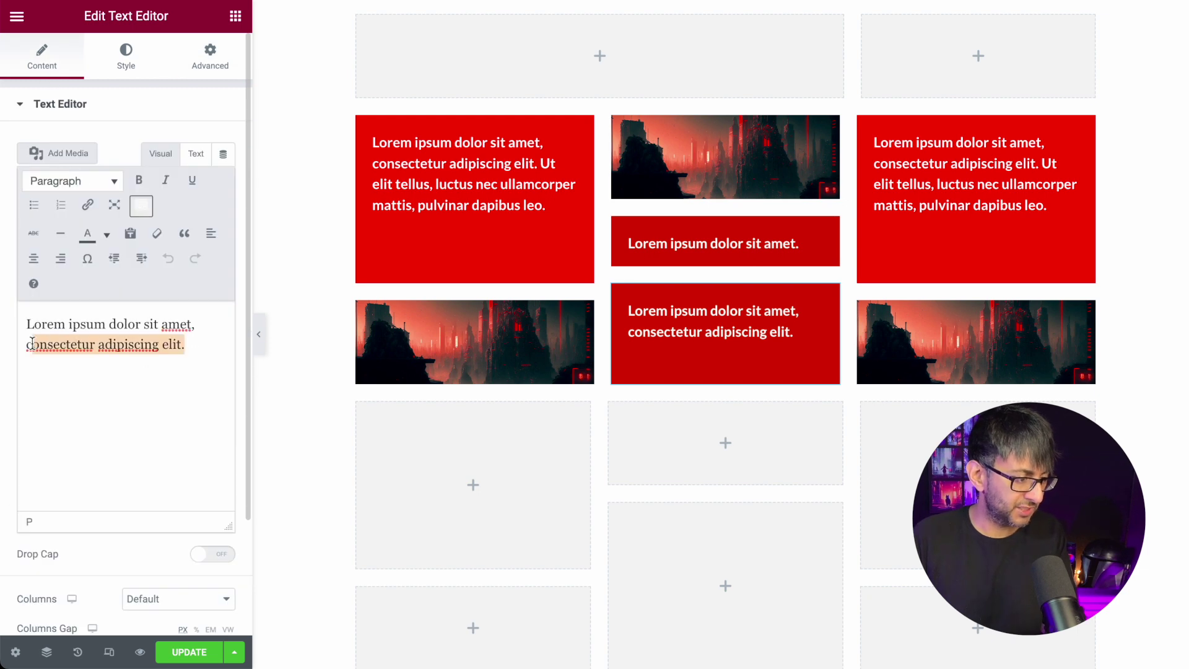
click(204, 340)
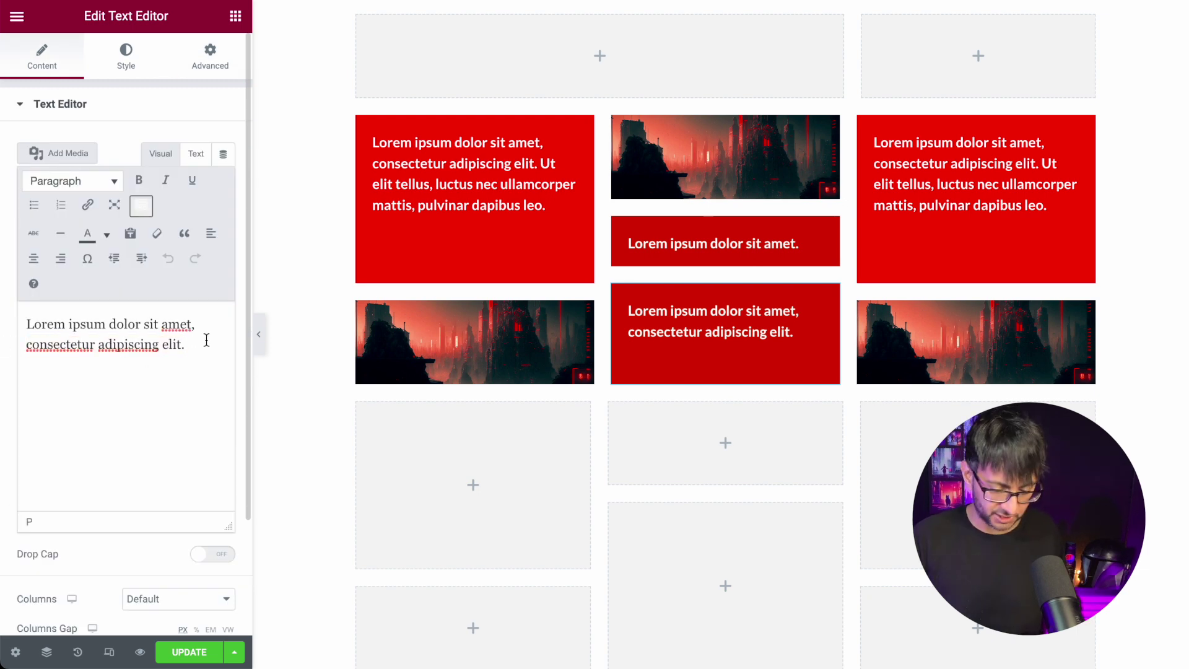
key(ctrl+v)
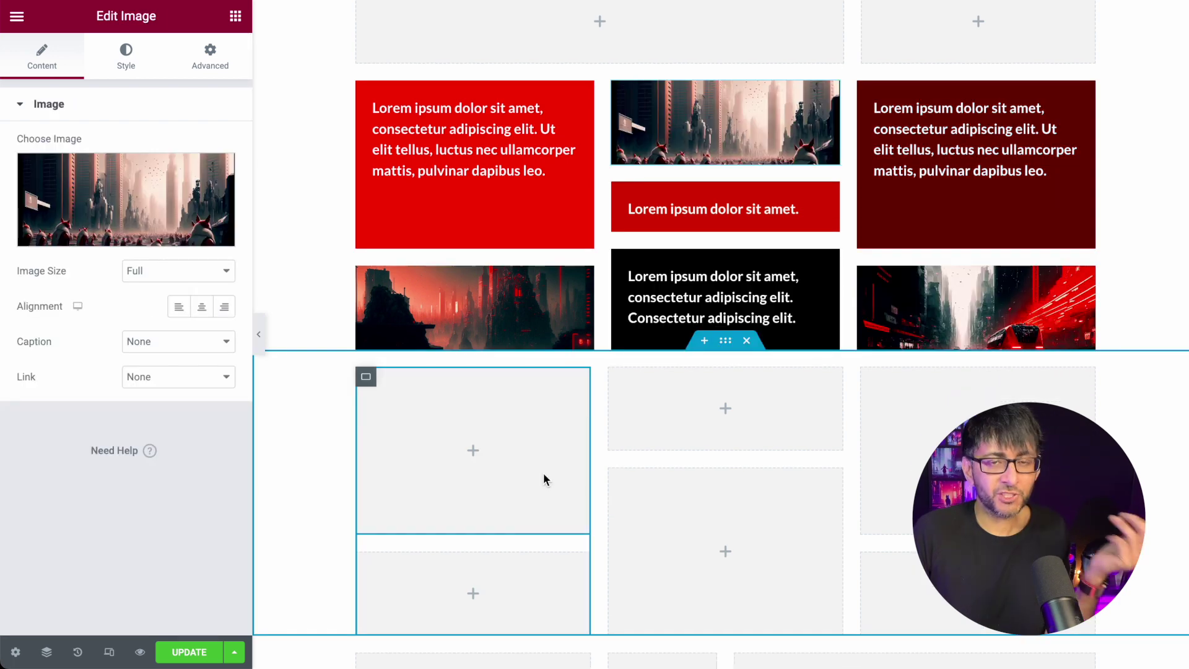
scroll(656, 223, down, 1)
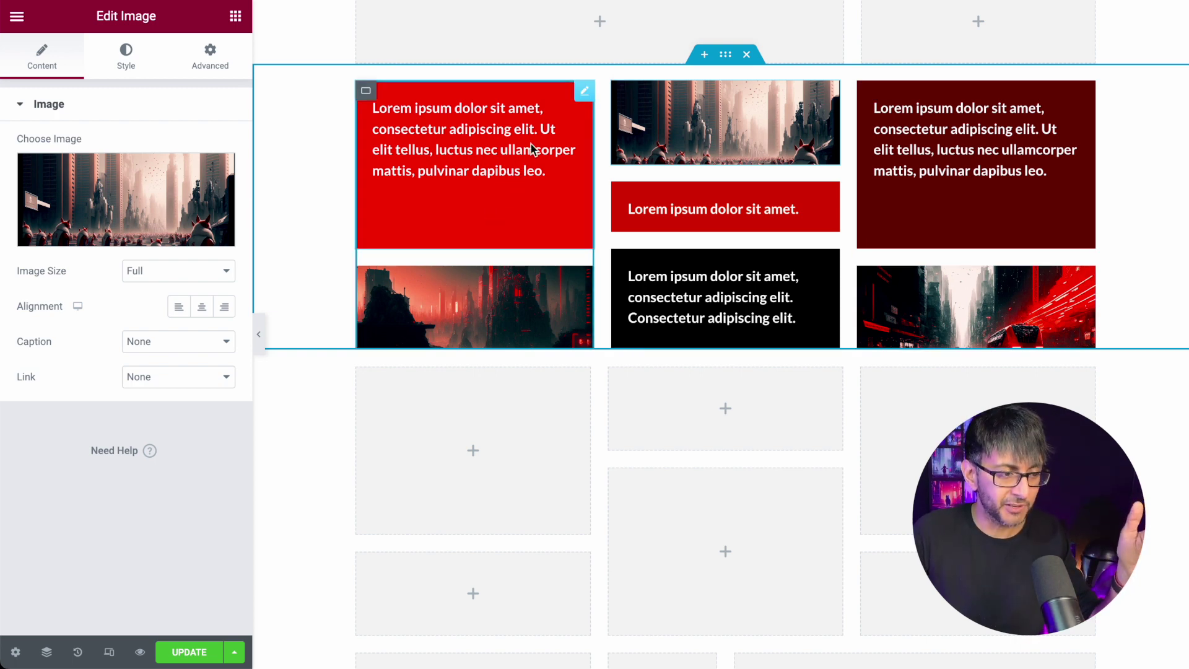
Give the first column's red text box a custom width of 70%.
click(585, 91)
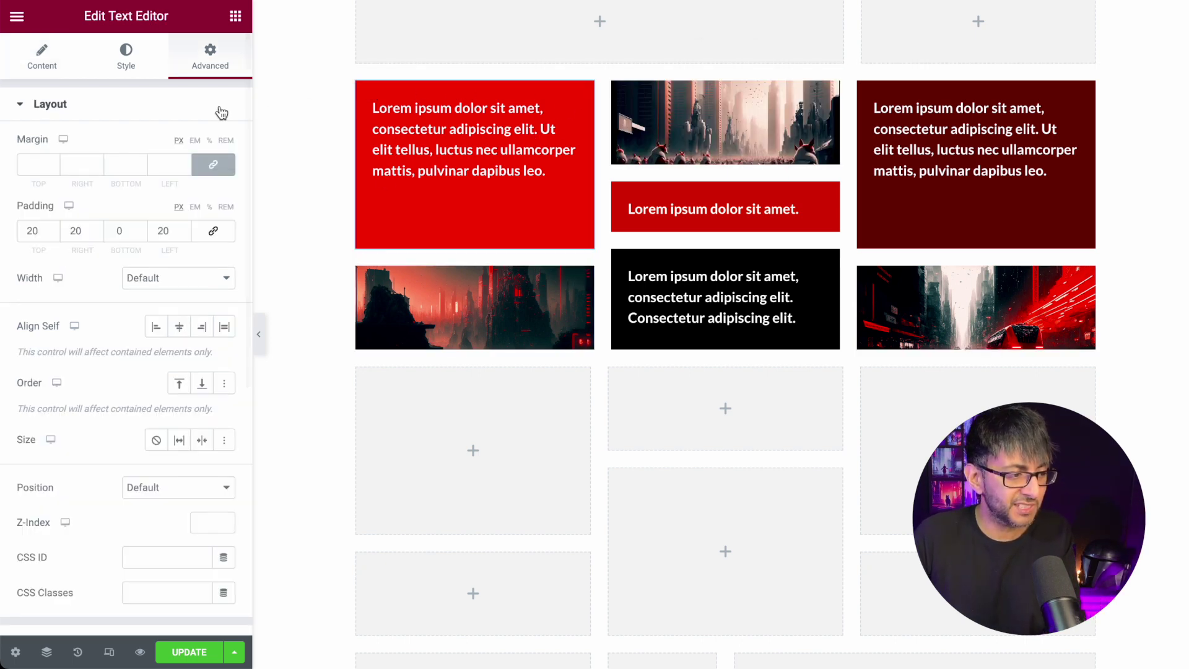
click(28, 68)
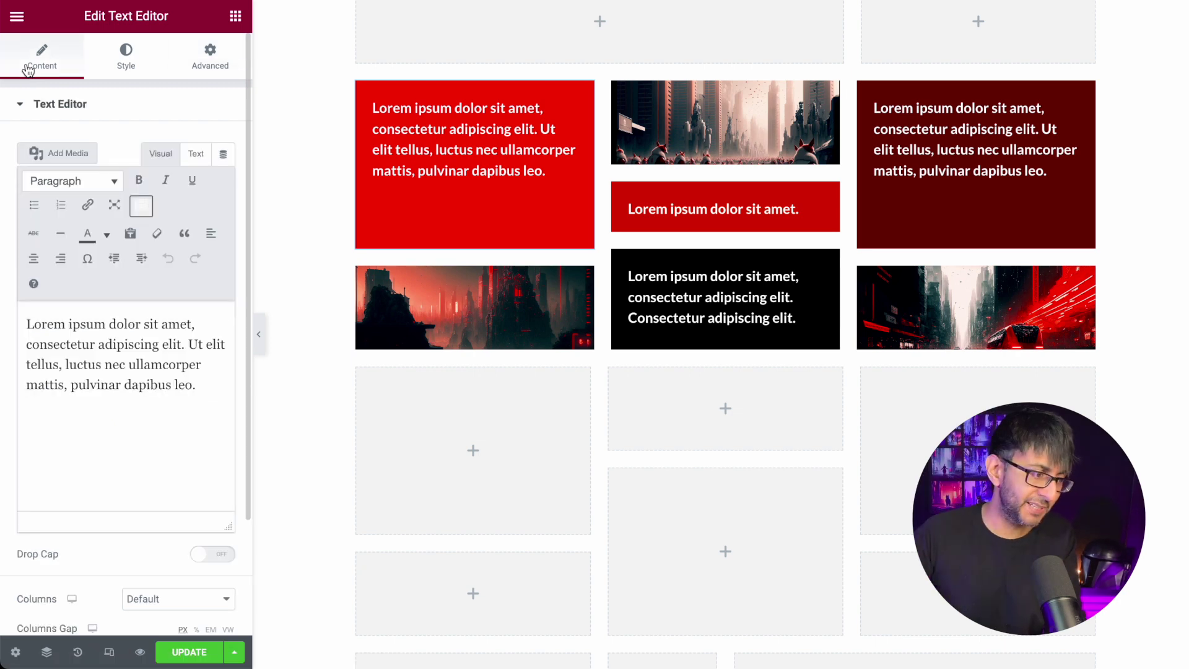
click(216, 61)
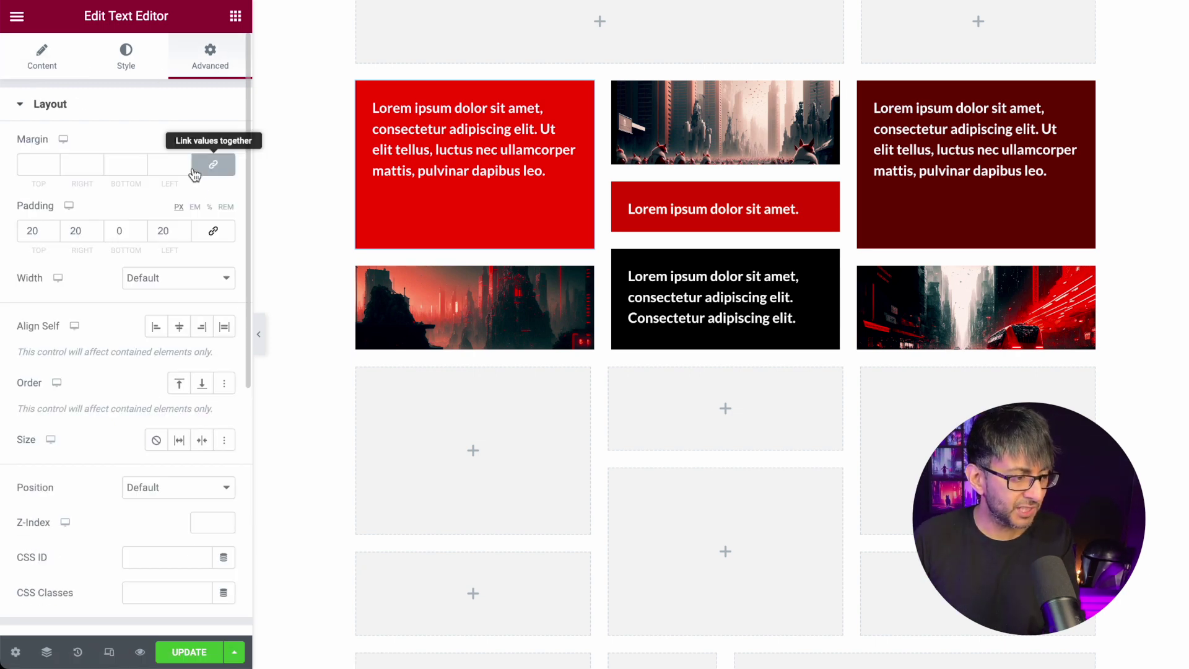
click(206, 279)
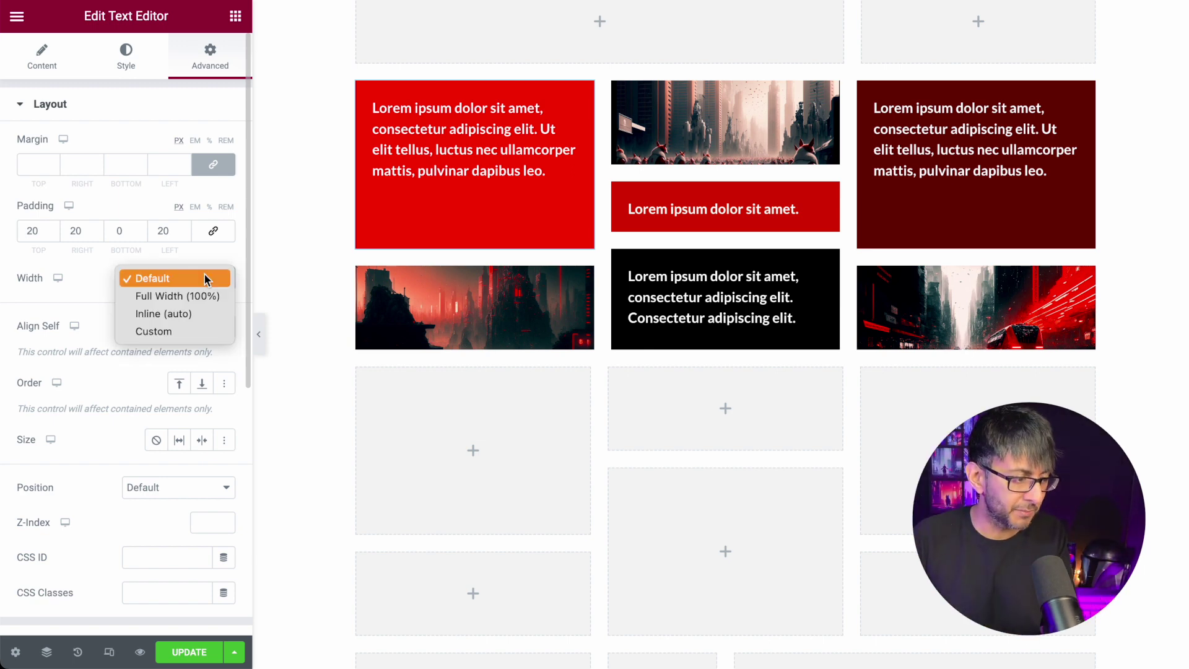
click(179, 332)
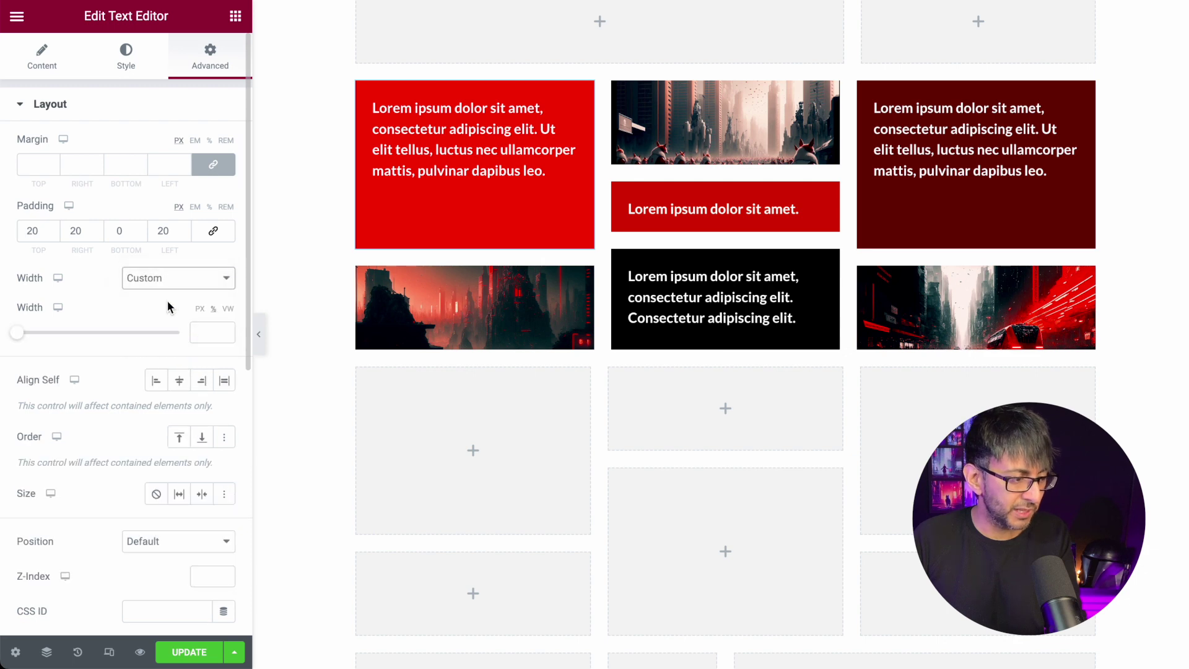
click(211, 330)
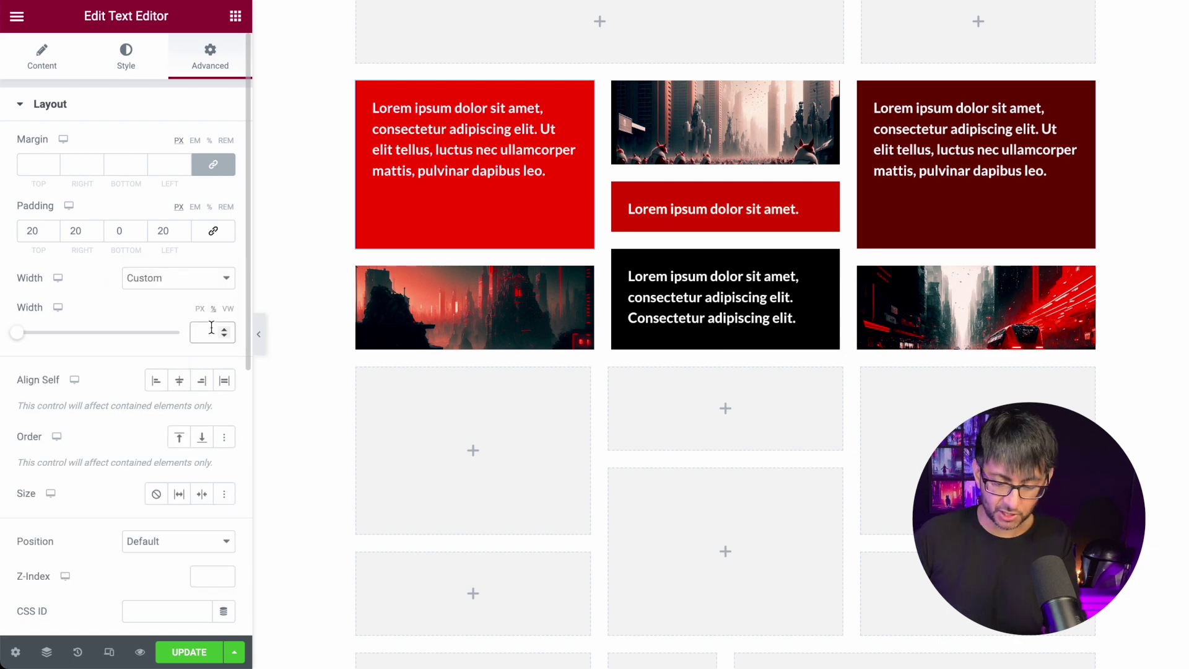
text(70)
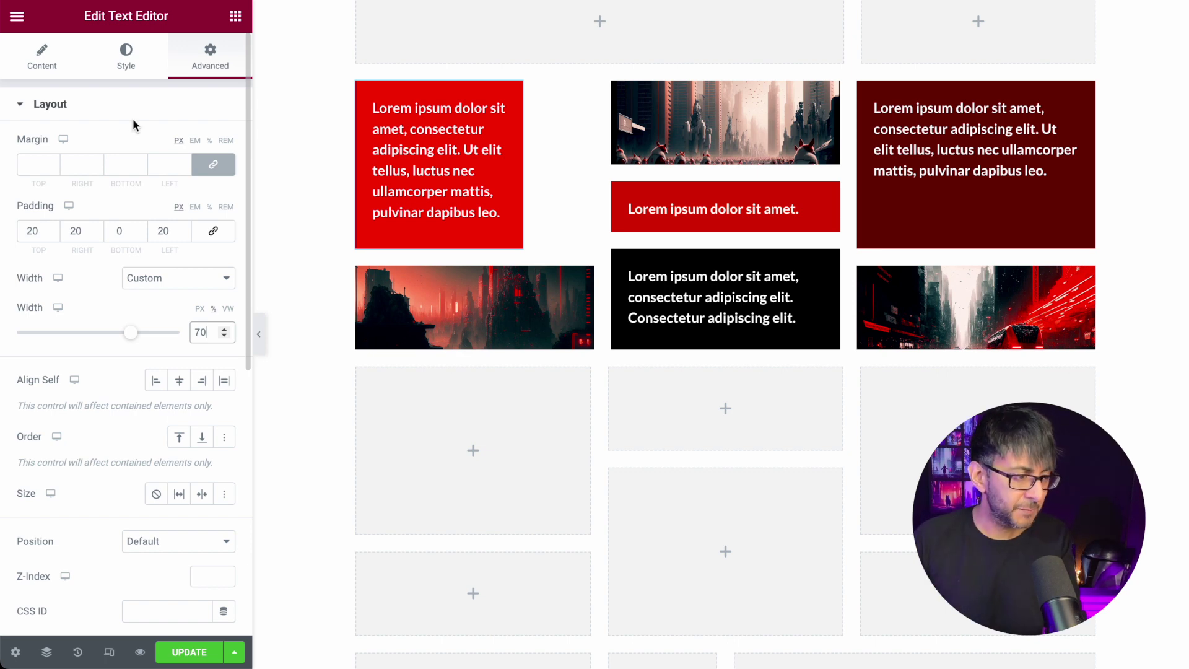
click(235, 16)
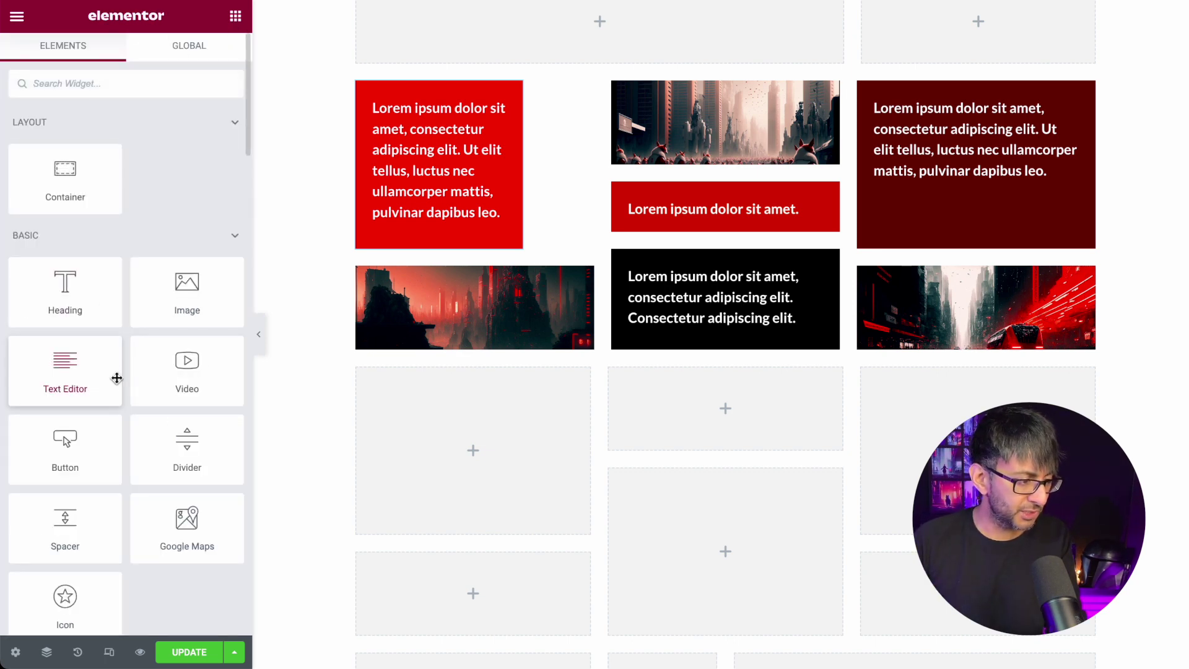
Place a Button widget under the red text box and begin its label with 'C<br>L'.
drag(58, 452, 442, 276)
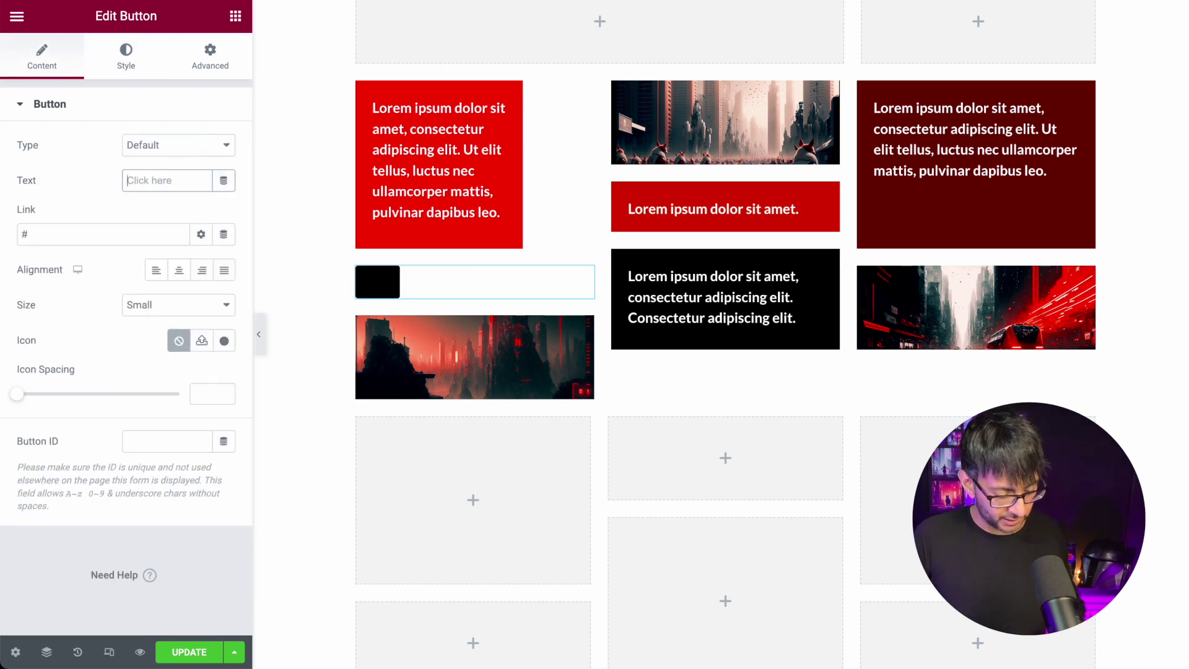
text(C)
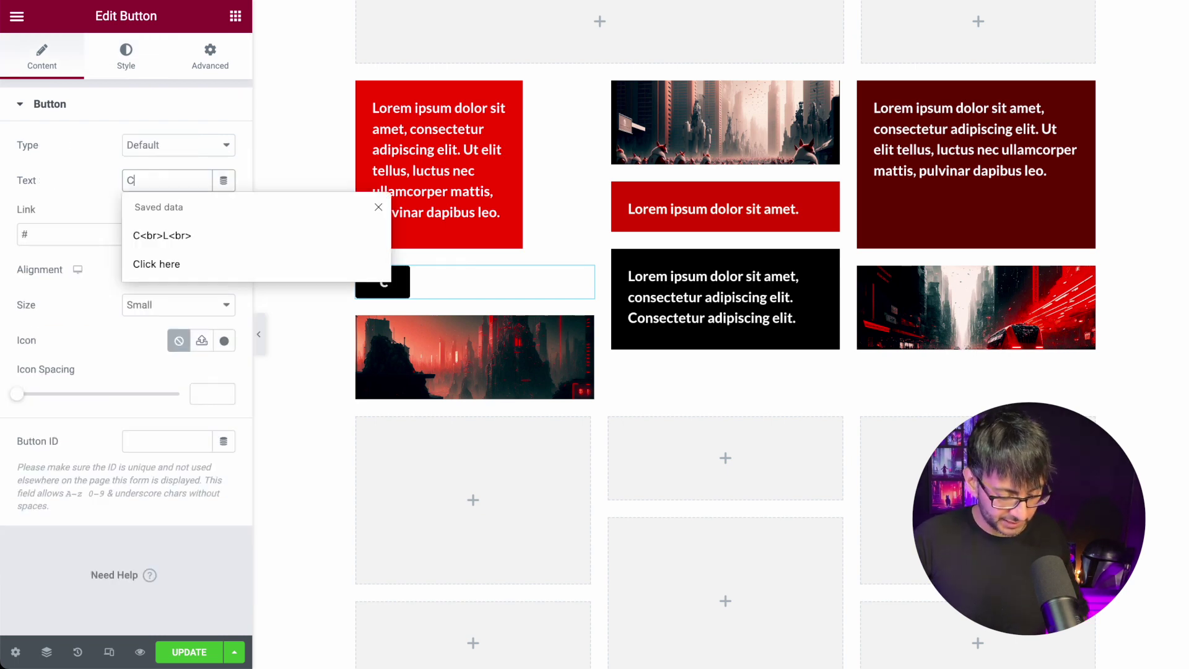
text(<br>)
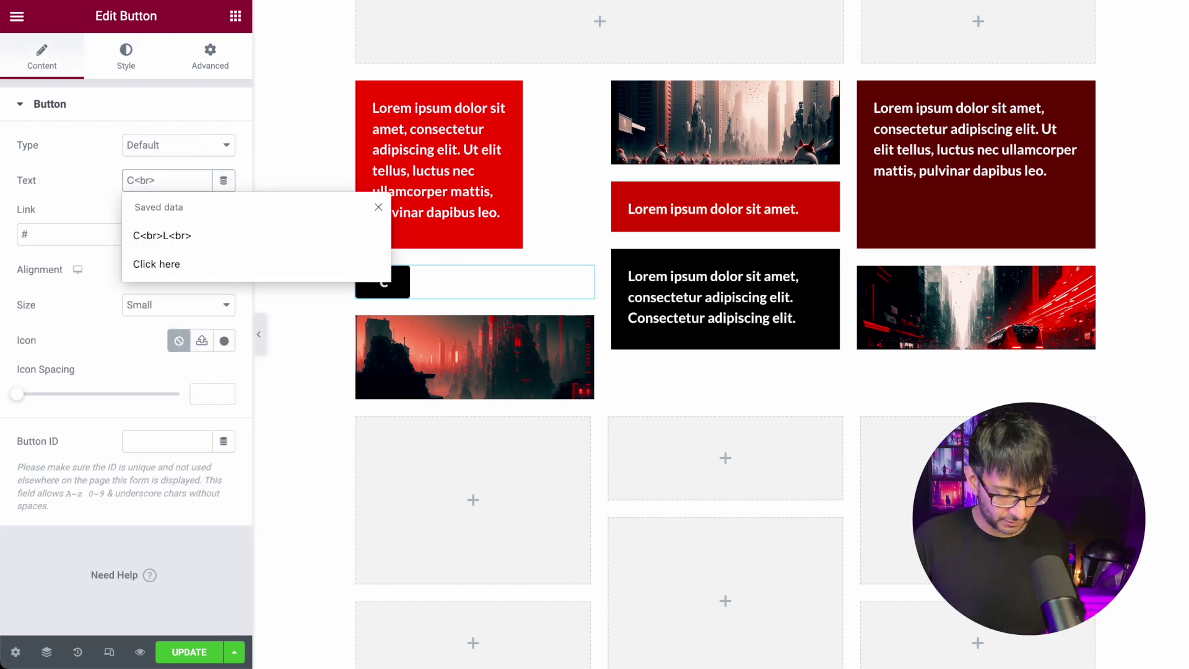
text(L)
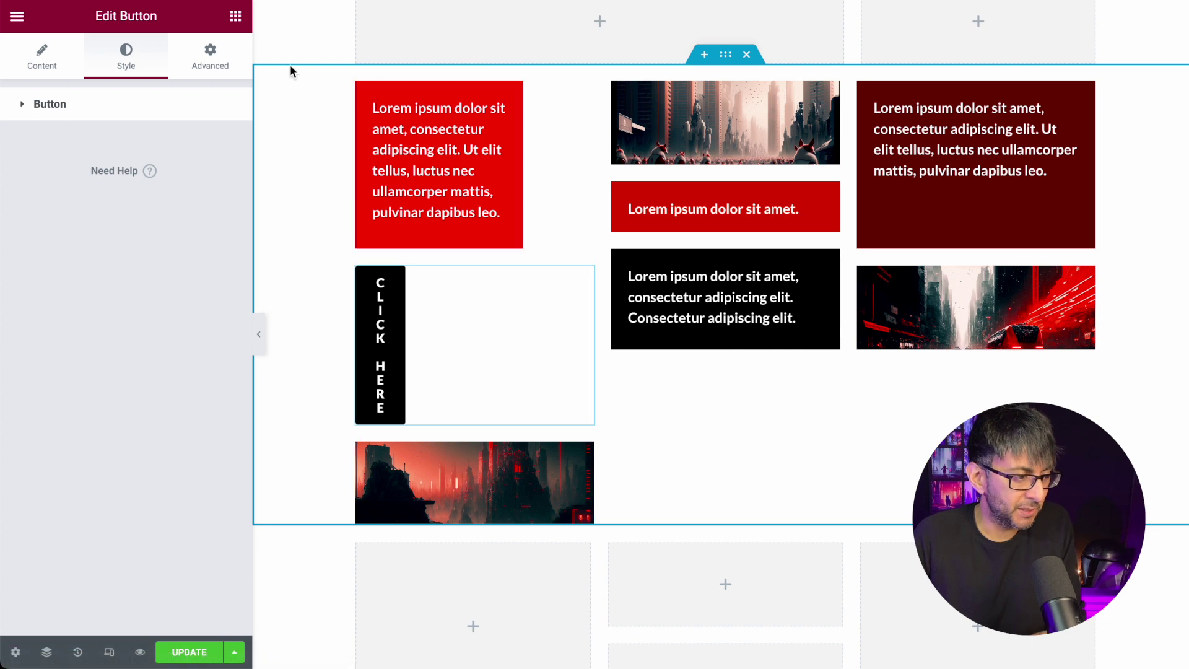
Set the first column container to Row direction with Wrap, and justify the CLICK HERE button.
click(365, 91)
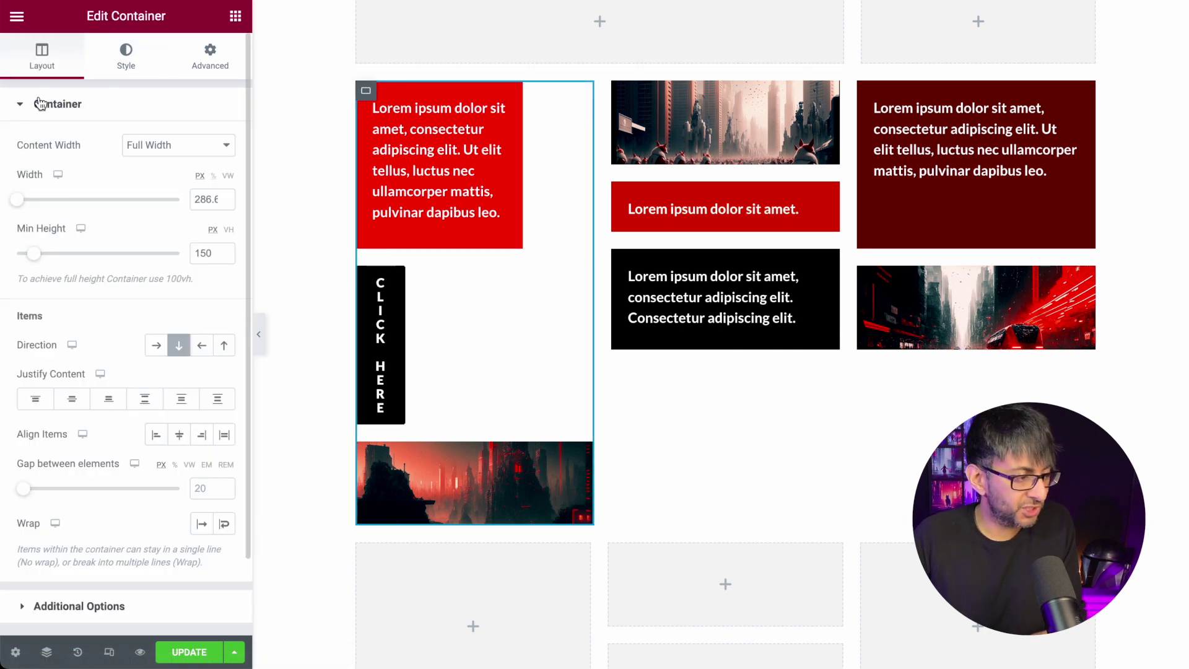
click(156, 349)
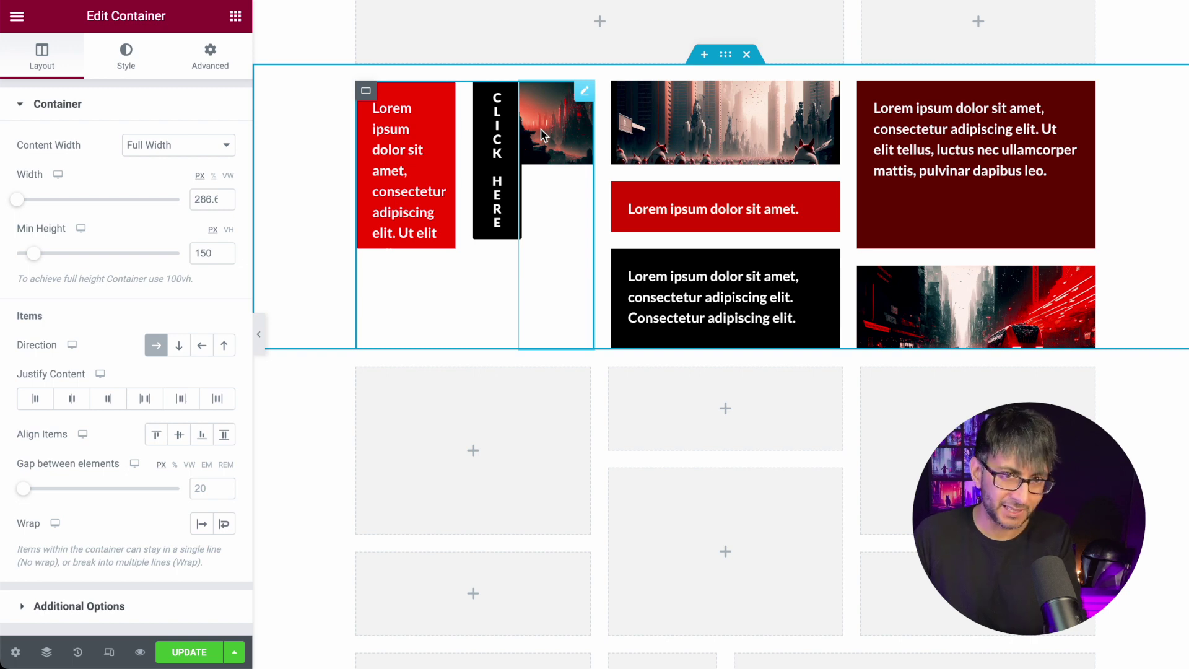
click(223, 525)
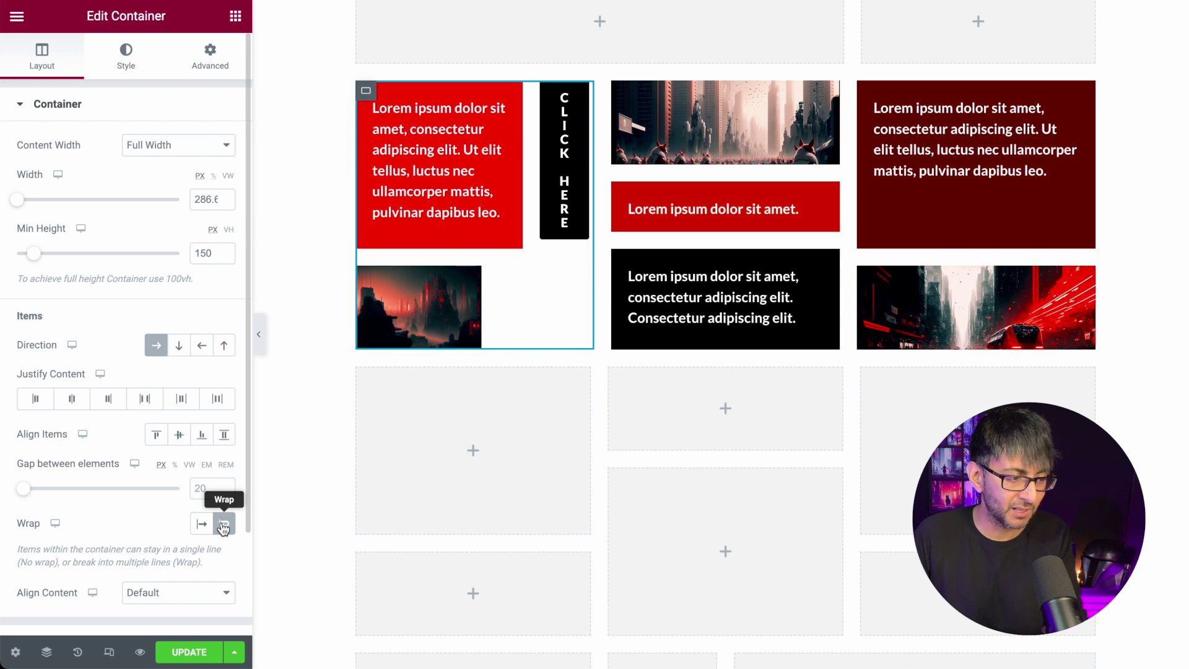
click(567, 232)
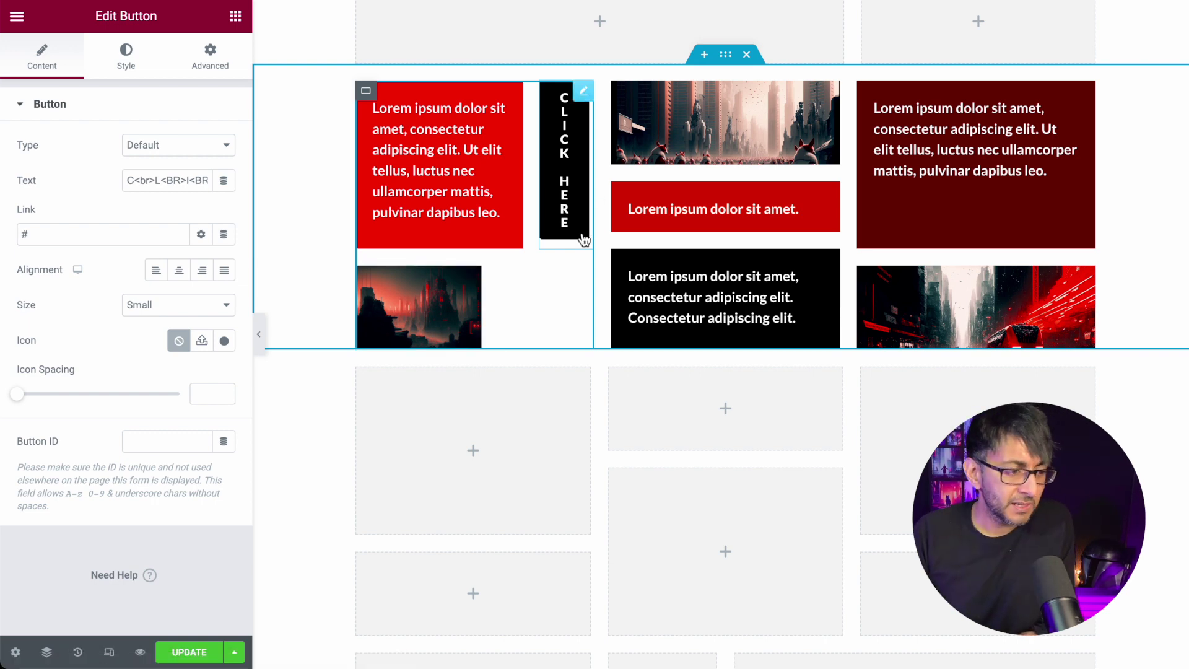
click(224, 279)
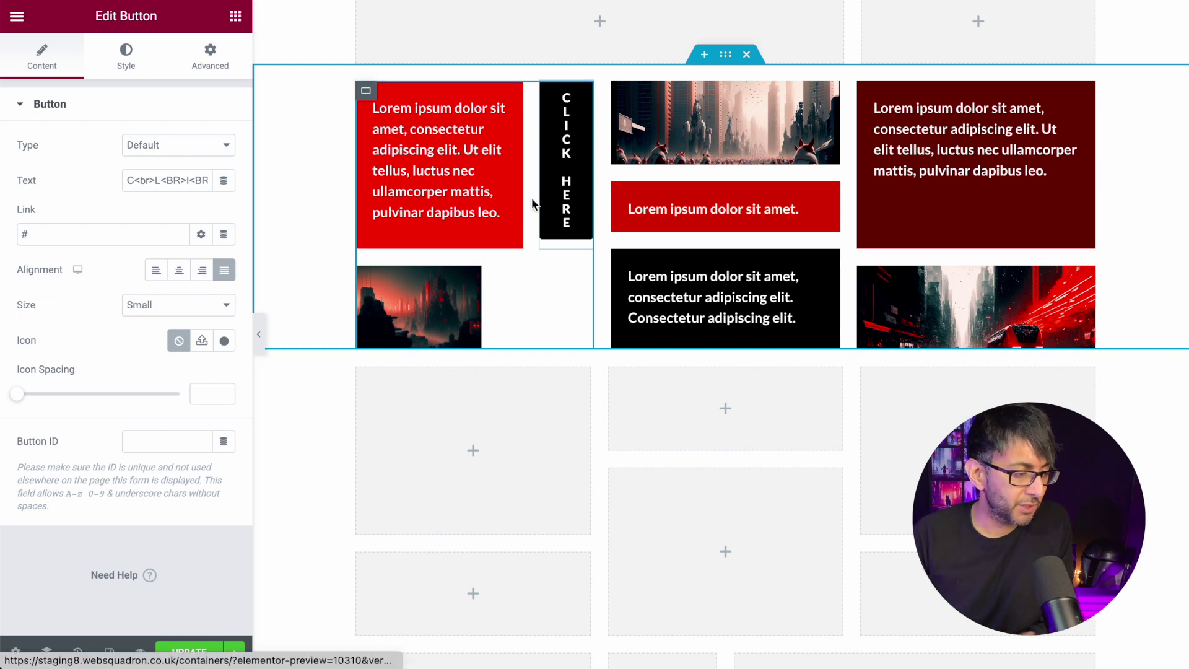
Try a top padding of 20 in the button's layout settings, then reset it to 0.
click(191, 51)
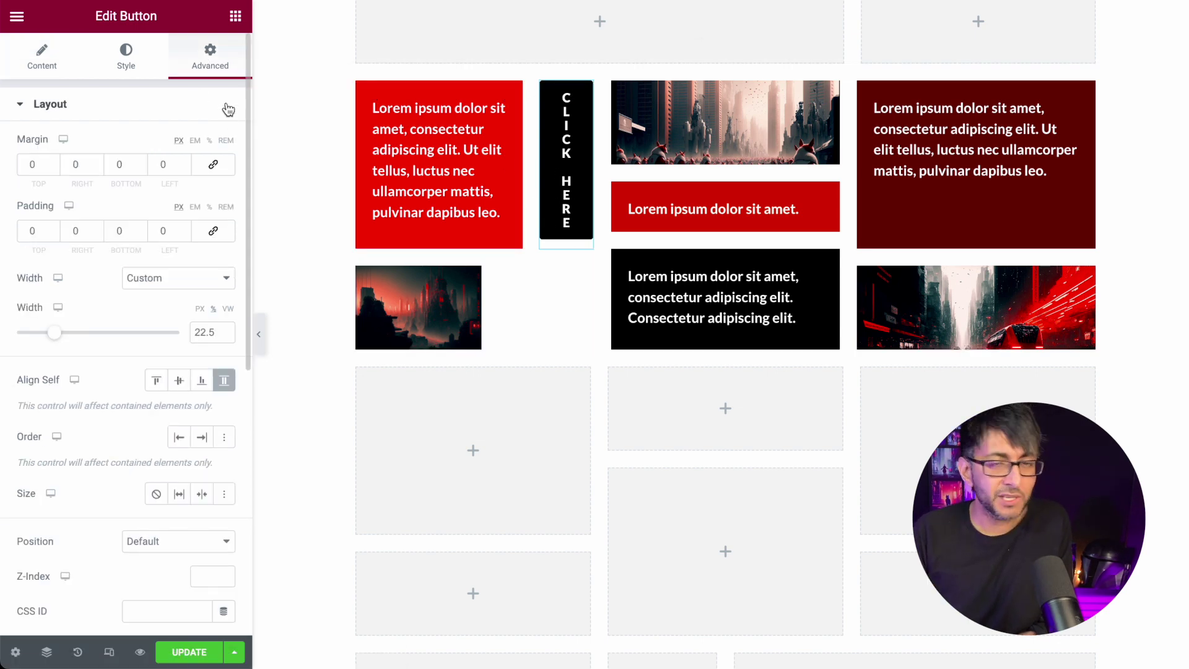
double_click(41, 233)
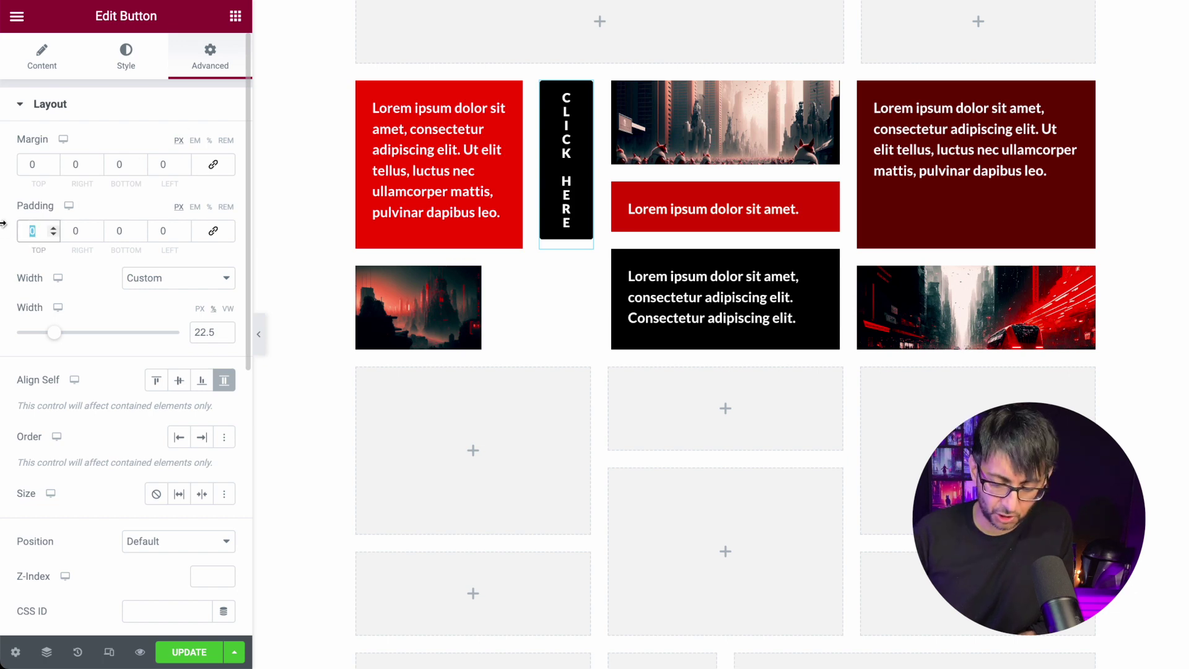
text(20)
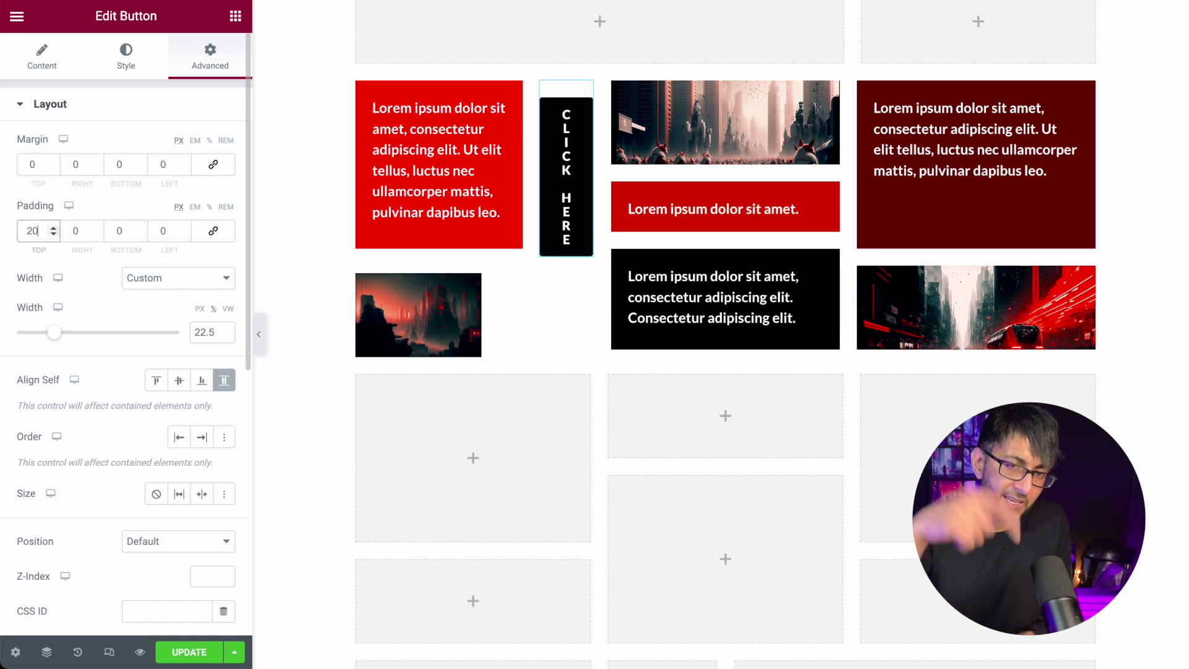
key(BackSpace)
key(BackSpace)
text(0)
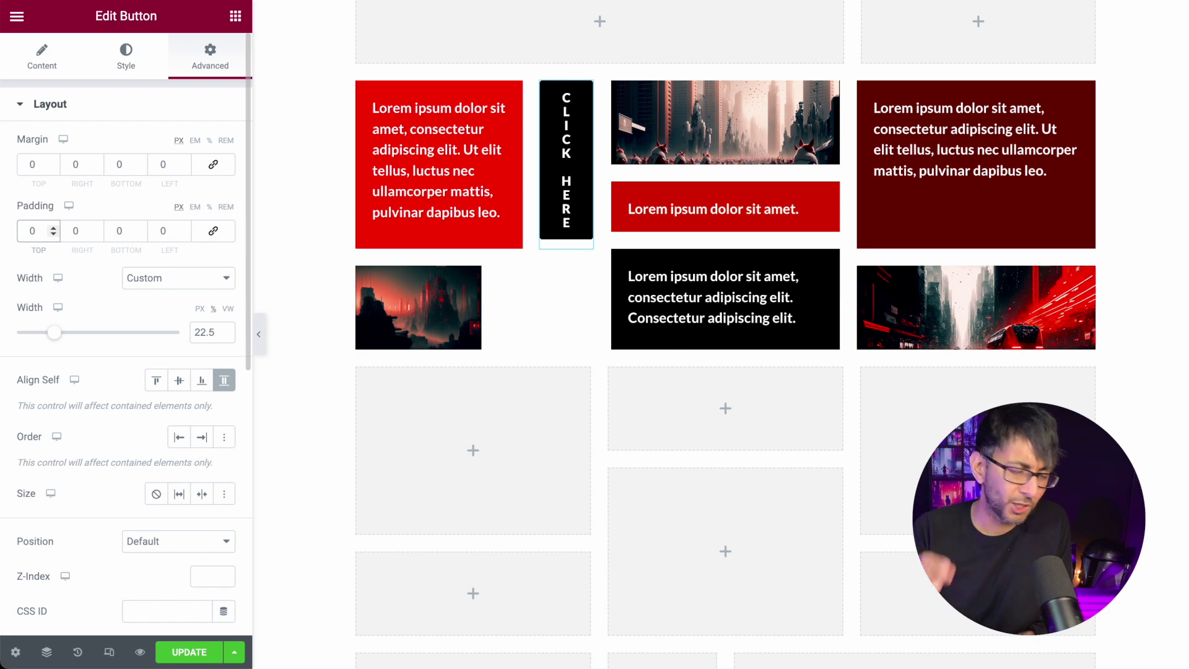
Unlink the button's style padding and set top and bottom to 17.2 px.
click(127, 70)
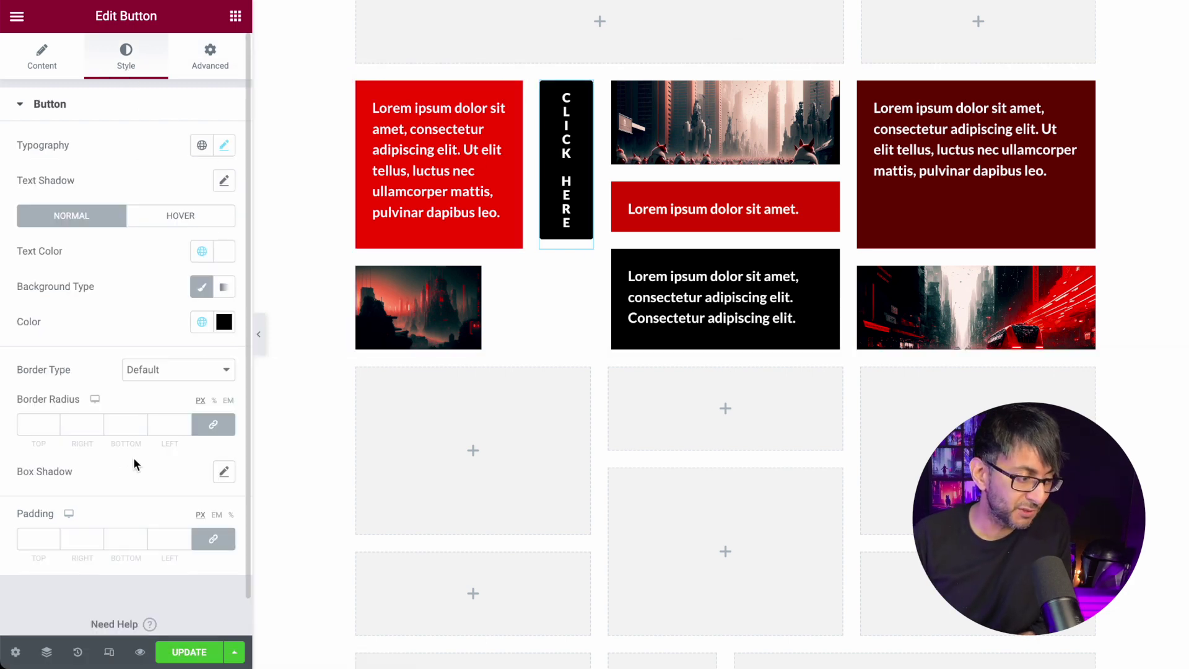
click(214, 540)
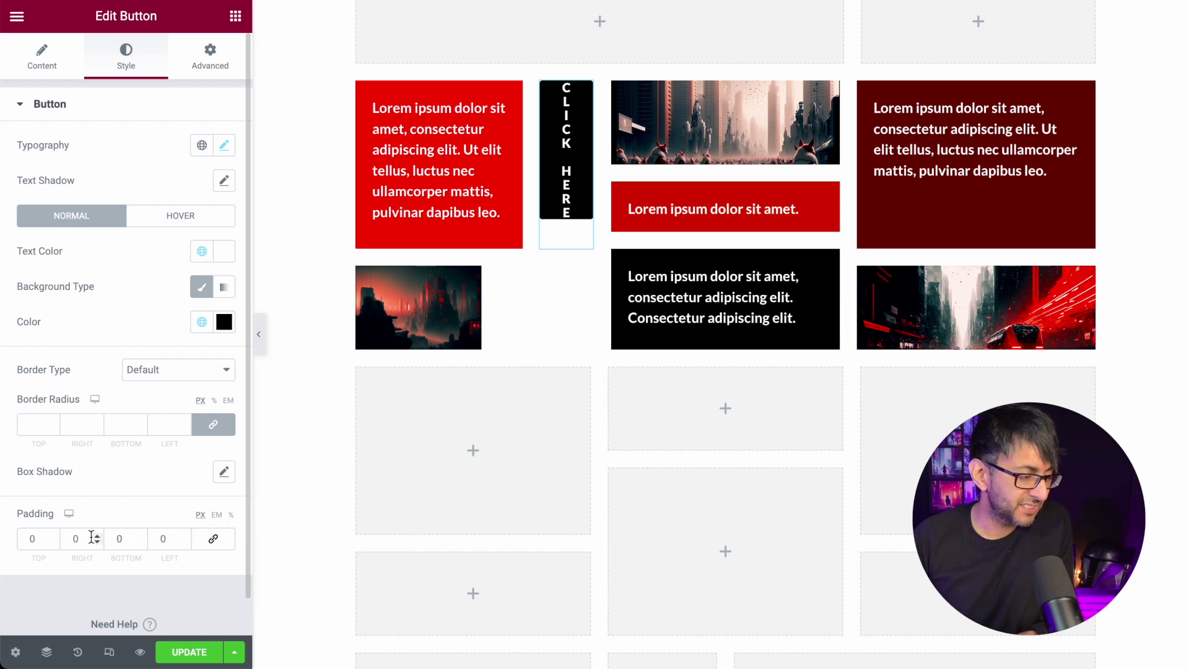
double_click(34, 539)
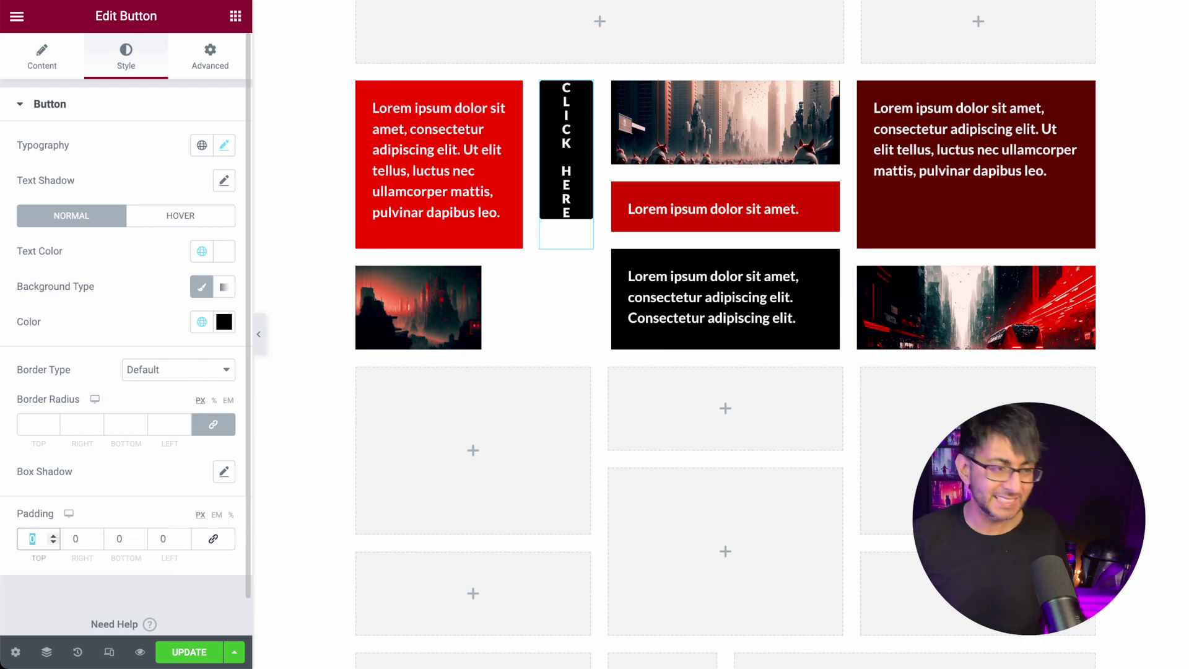
text(30)
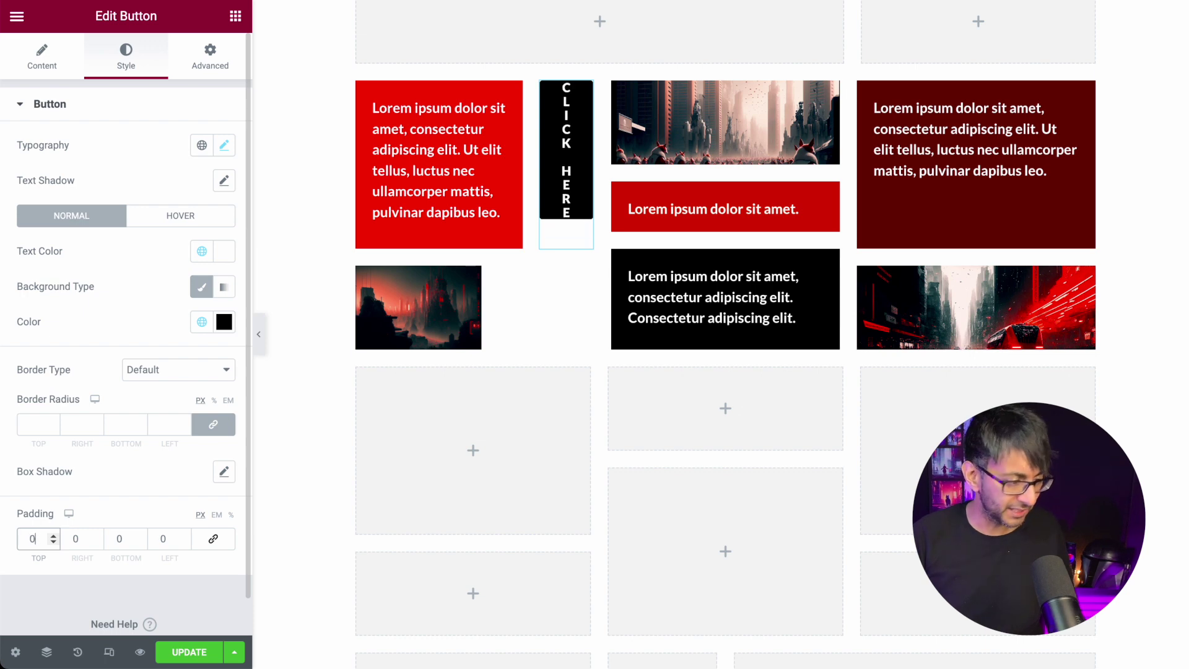
key(BackSpace)
key(BackSpace)
text(25)
key(Tab)
key(Tab)
text(25)
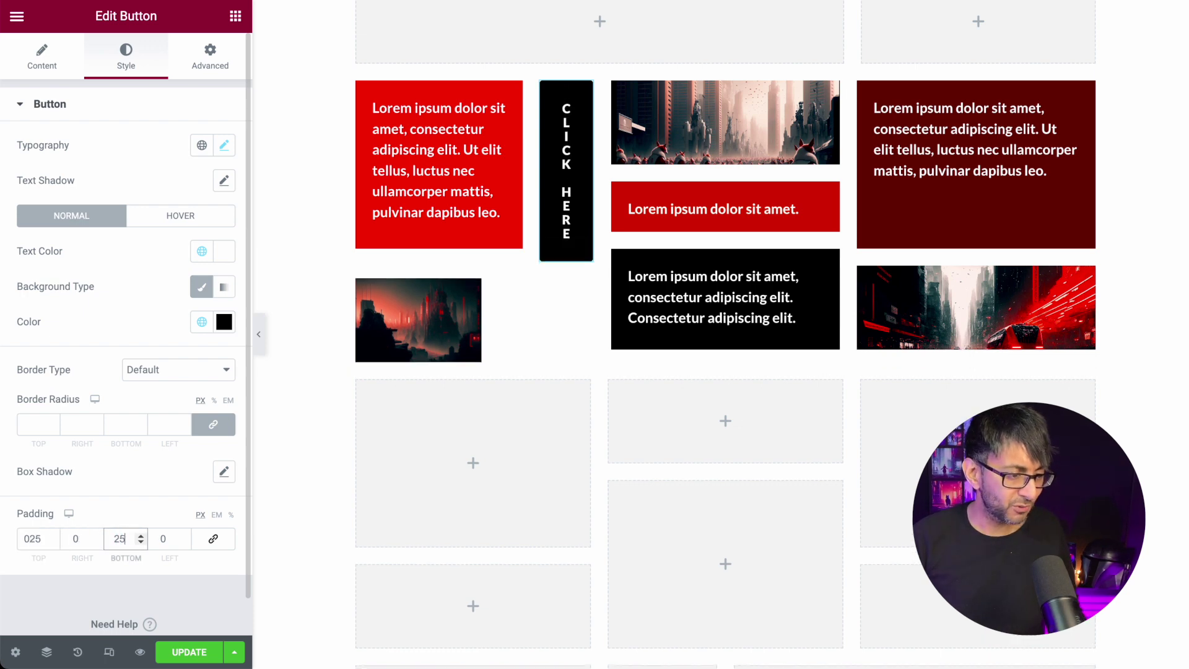
key(BackSpace)
key(BackSpace)
text(17.2)
key(shift+Tab)
key(shift+Tab)
text(17.2)
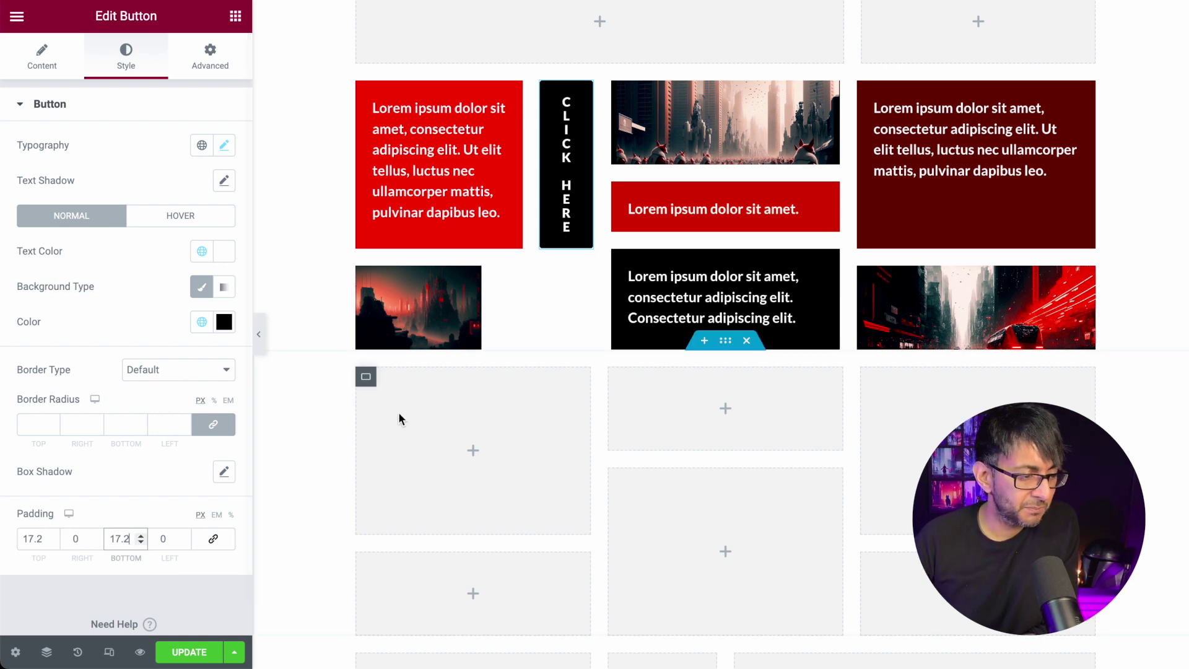
click(458, 275)
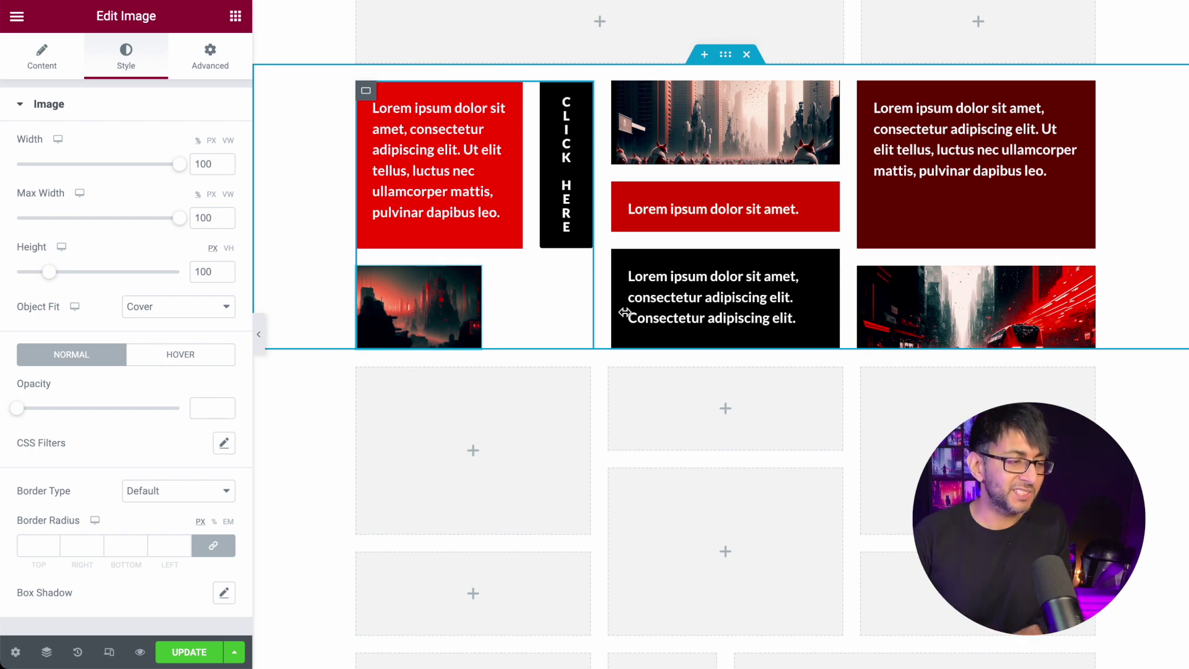
Give the dark city image a custom 100% width and collapse the editing panel to preview.
click(214, 64)
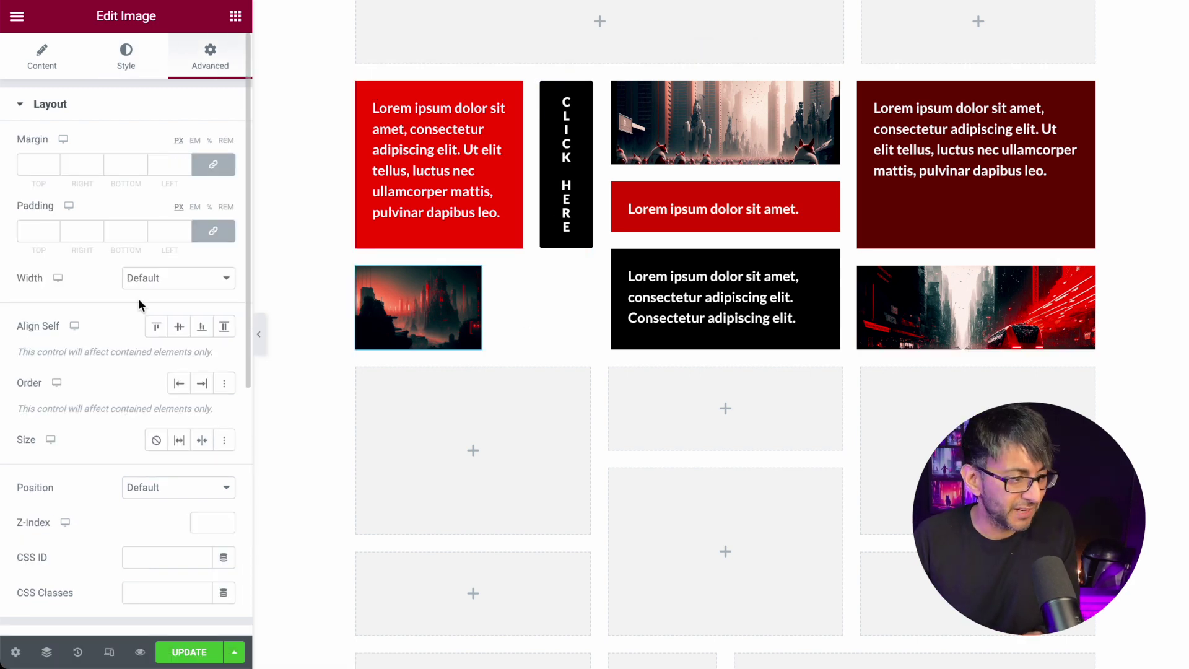
click(166, 284)
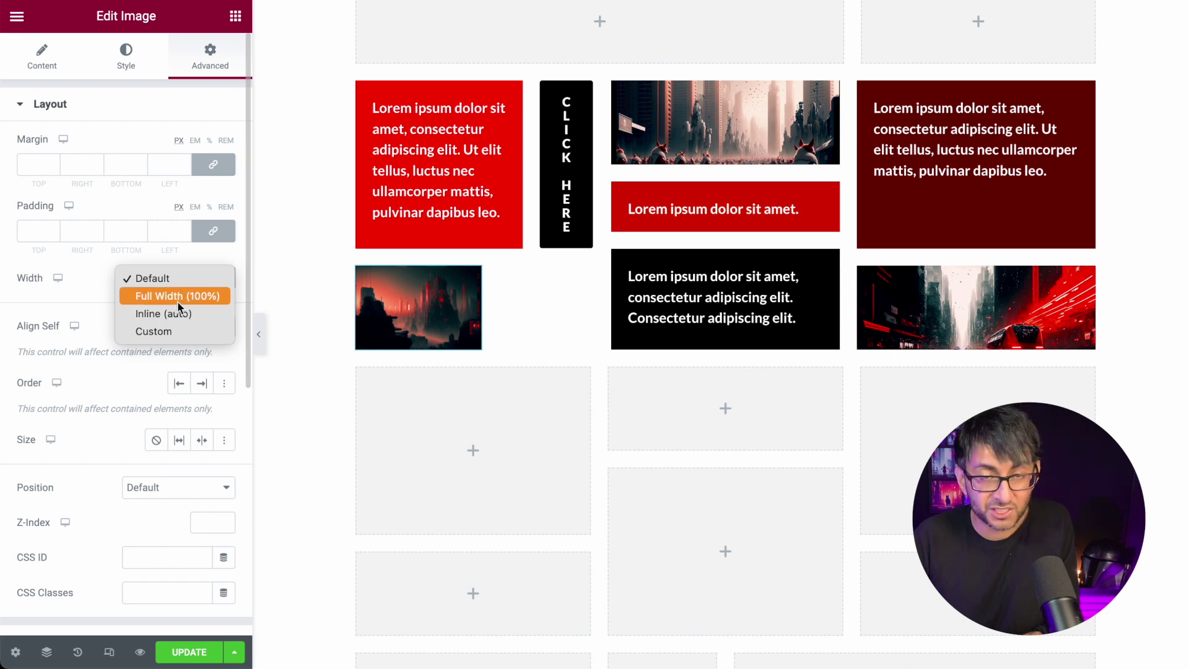
click(179, 297)
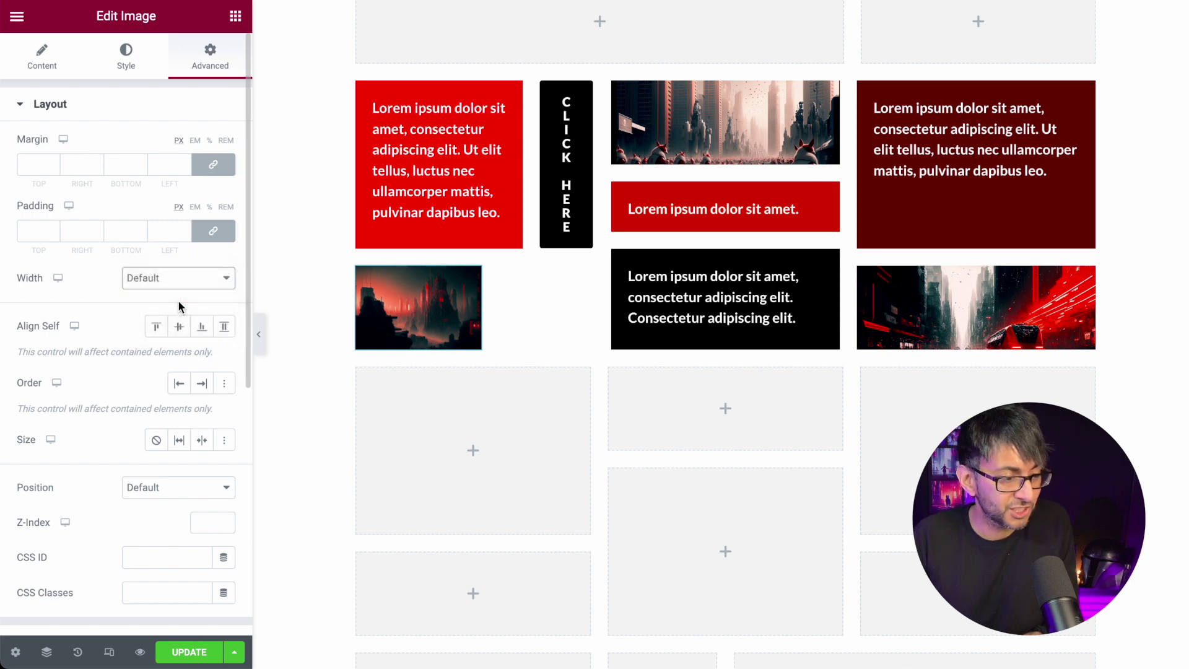
click(188, 276)
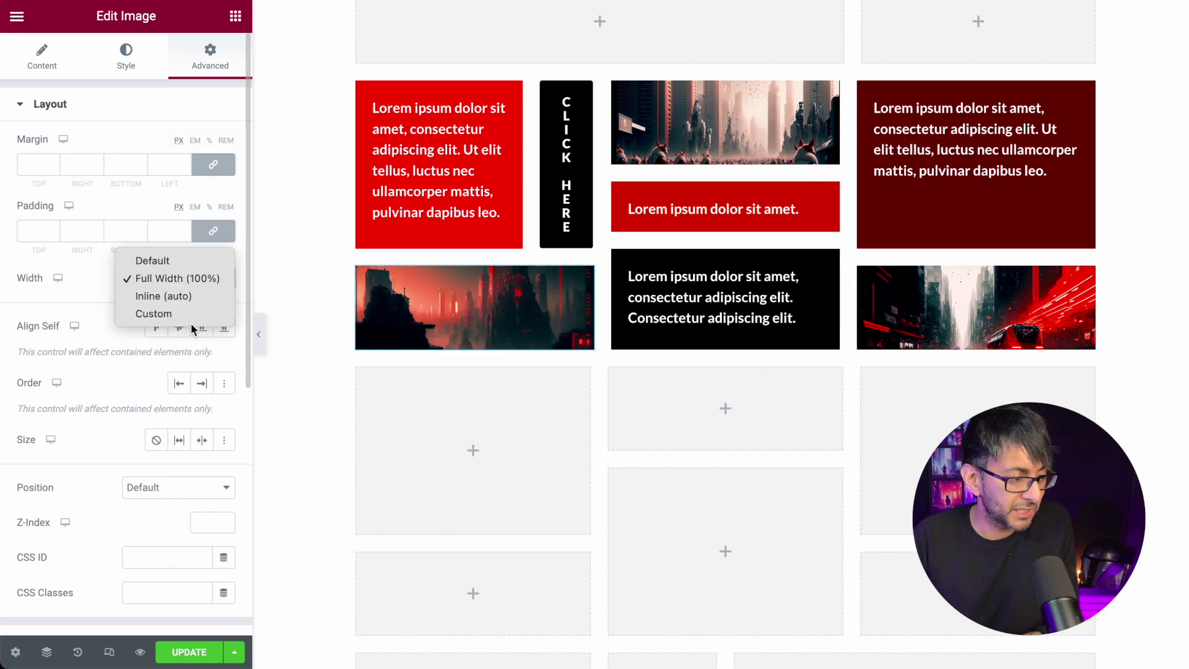
click(123, 313)
drag(27, 336, 196, 332)
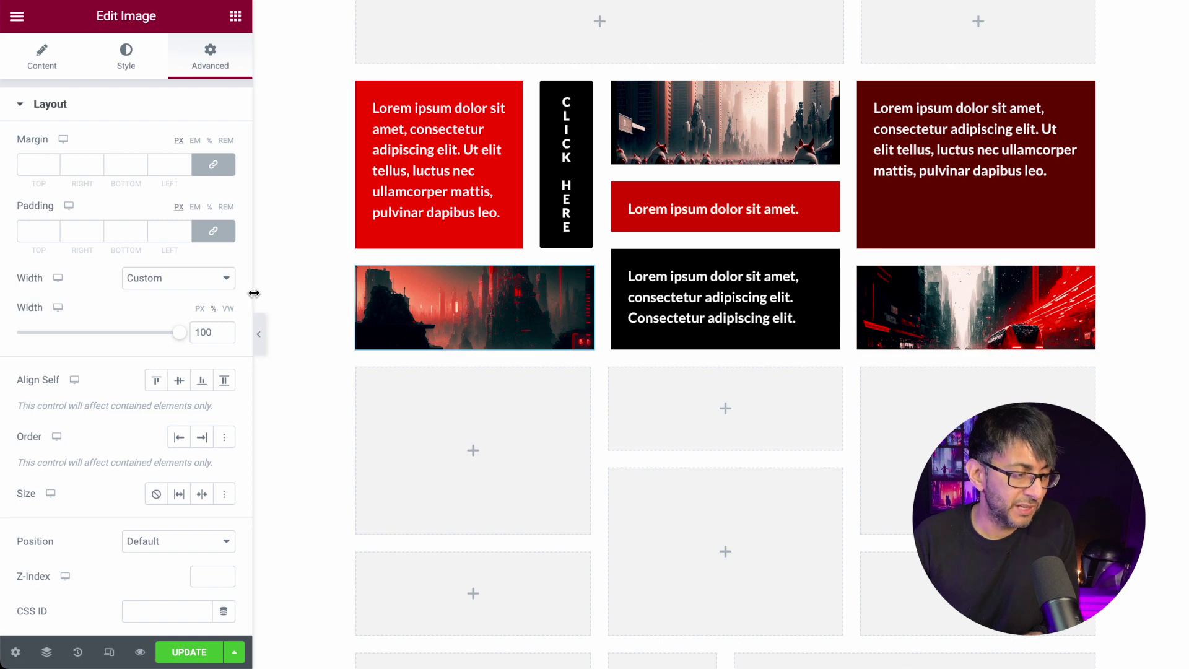
click(259, 335)
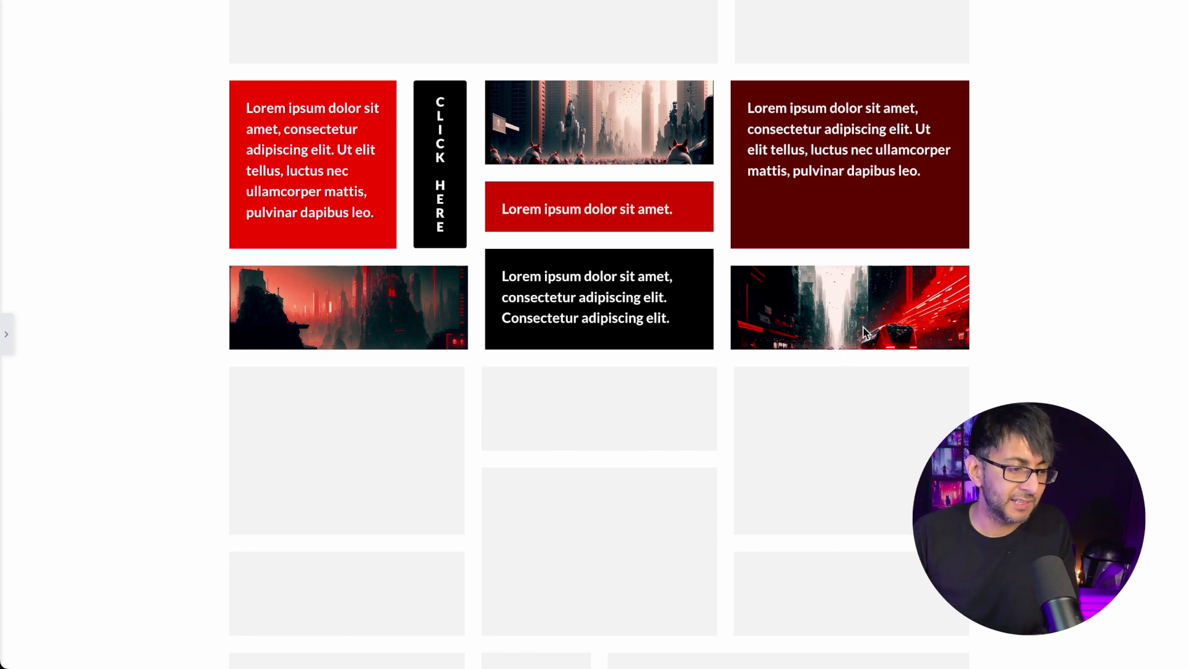
Scroll the preview to check the grid, hiding the editing panel once more before restoring it.
scroll(879, 362, down, 2)
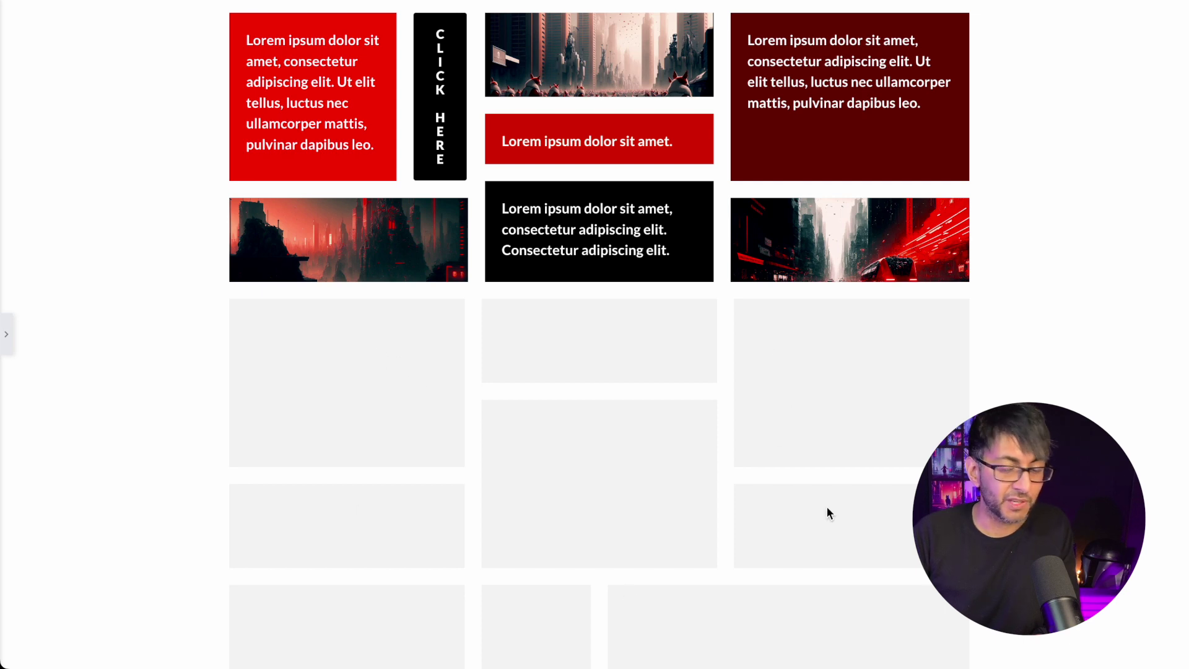
scroll(641, 462, up, 3)
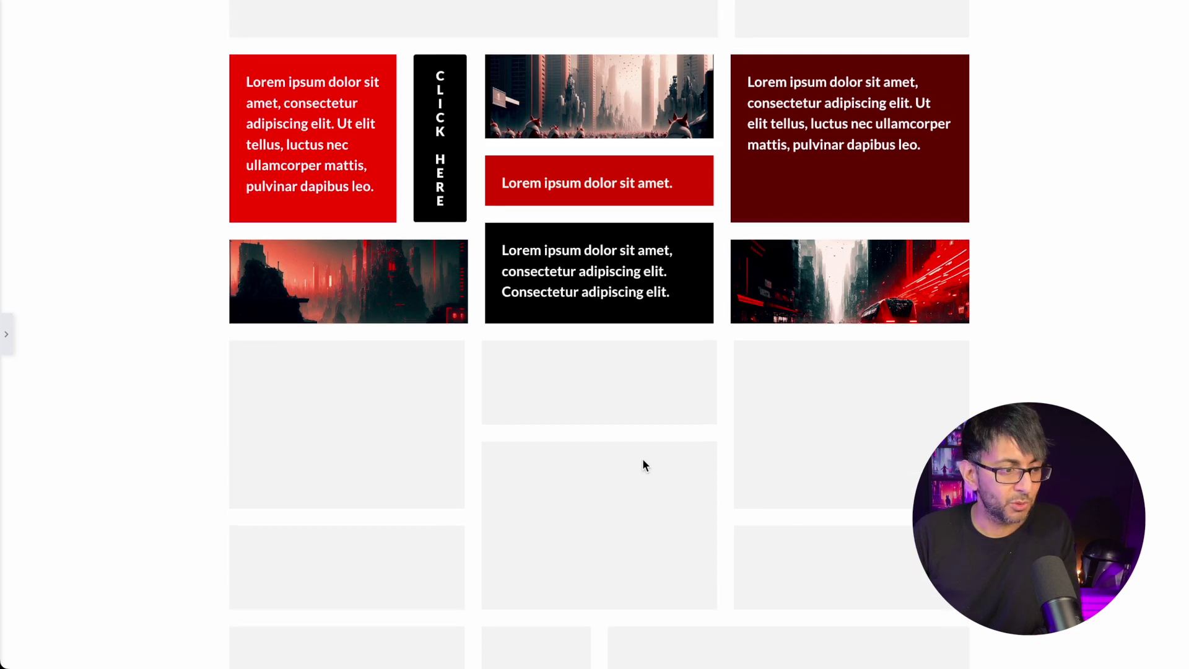
click(7, 347)
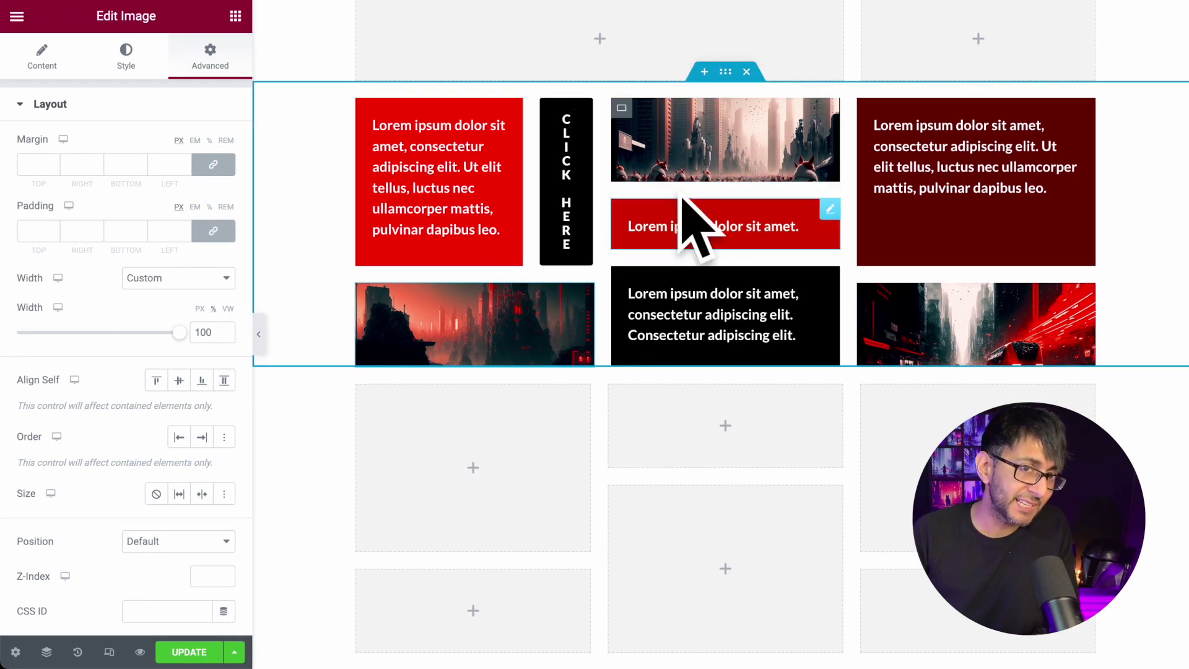
click(260, 335)
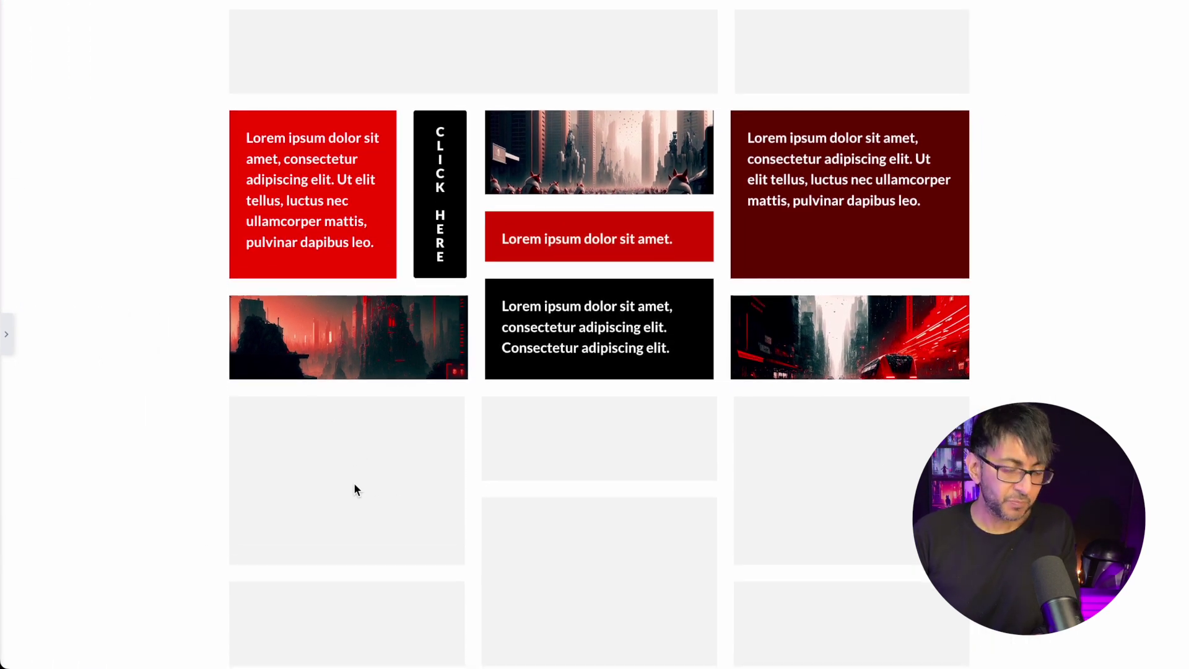
scroll(353, 485, down, 2)
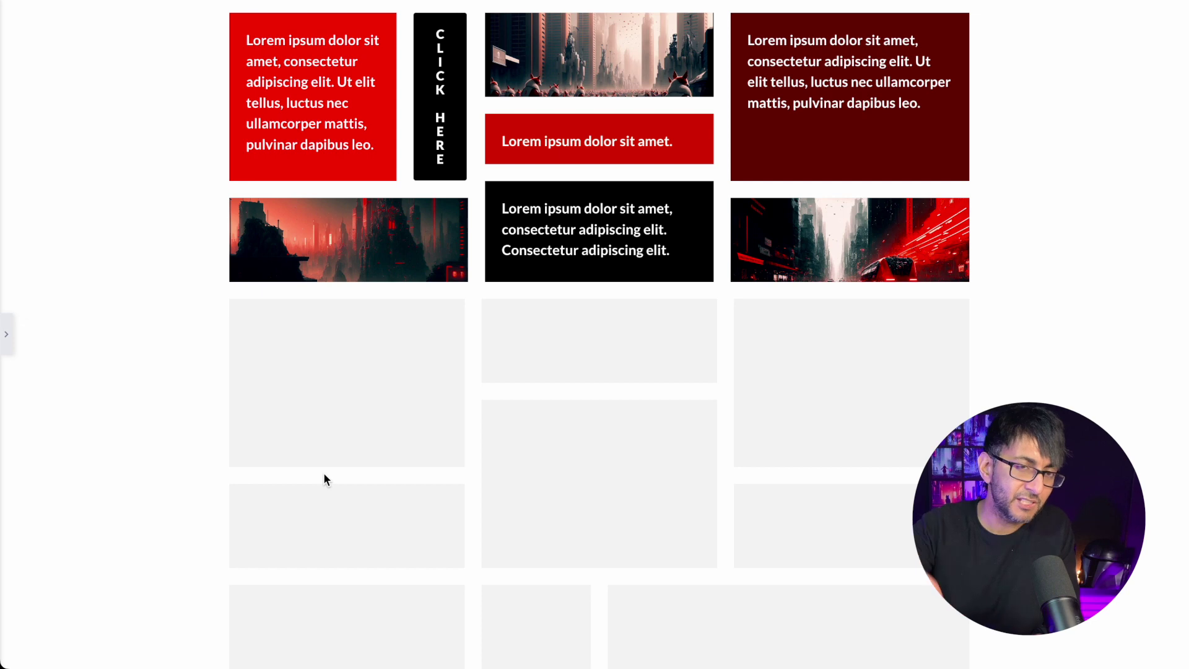
scroll(557, 248, up, 1)
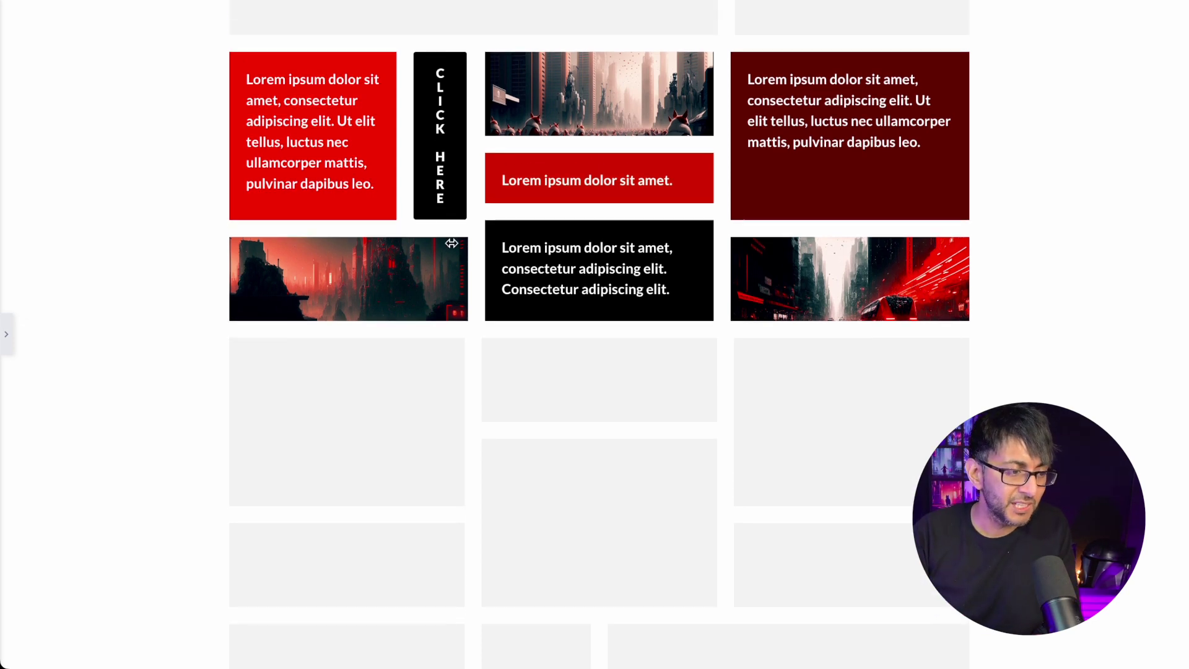
click(8, 340)
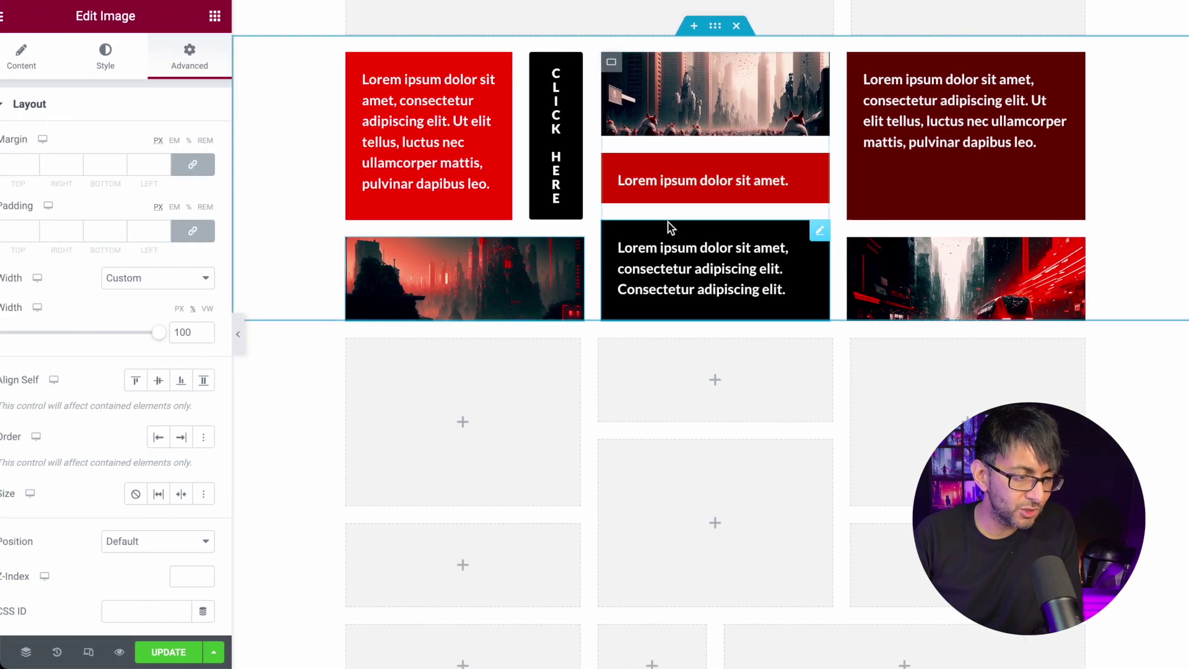